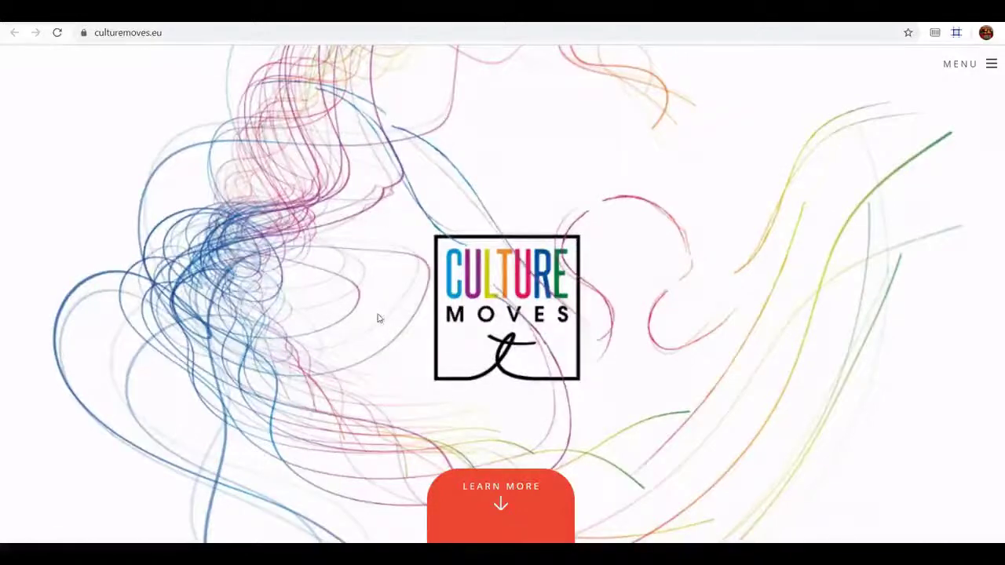
Step: Go from the CultureMoves home page to the CultureMoves Portal and open the Motion Notes tool
scroll(383, 316, "down", 1)
scroll(383, 316, "down", 5)
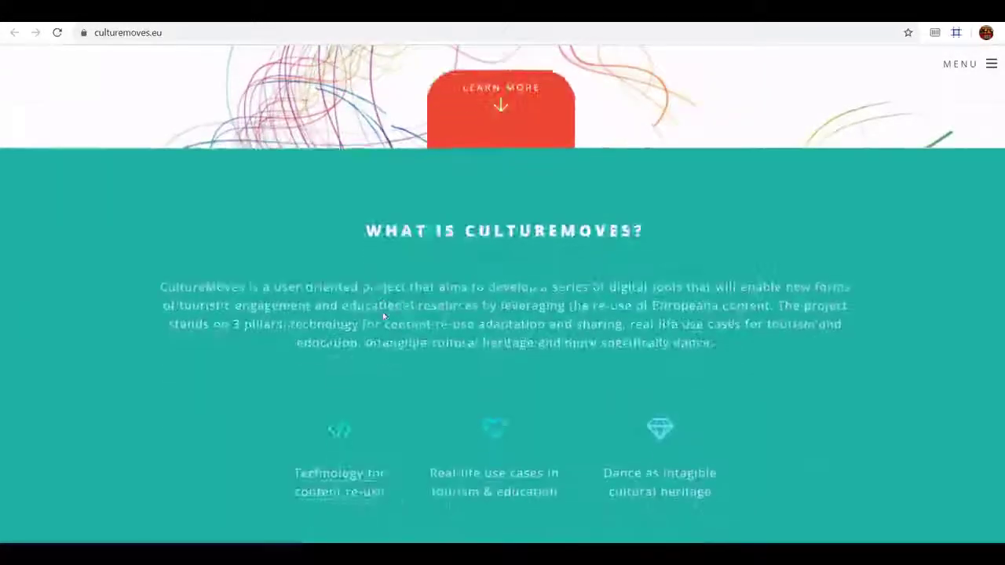
left_click(366, 421)
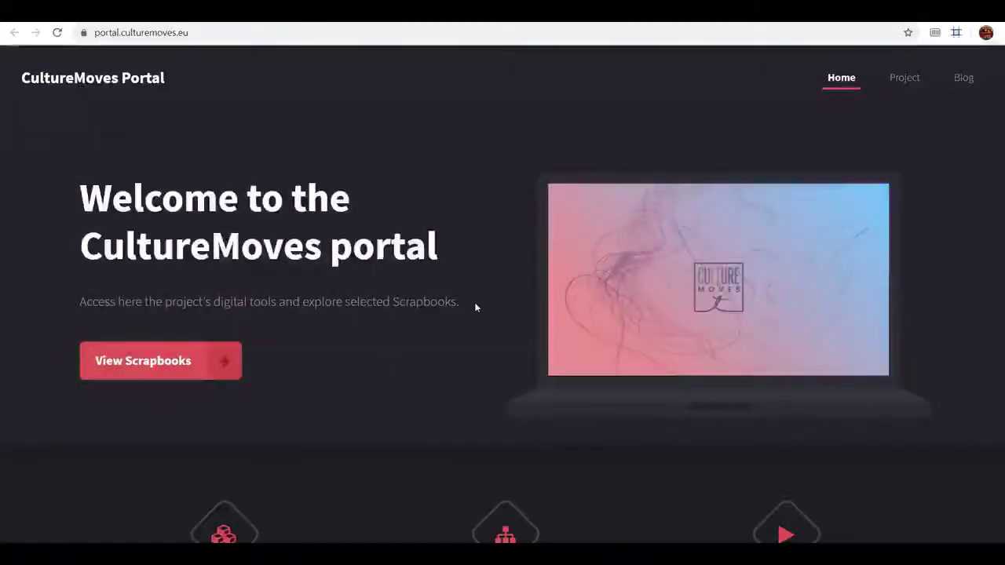
scroll(474, 307, "down", 3)
scroll(476, 307, "down", 3)
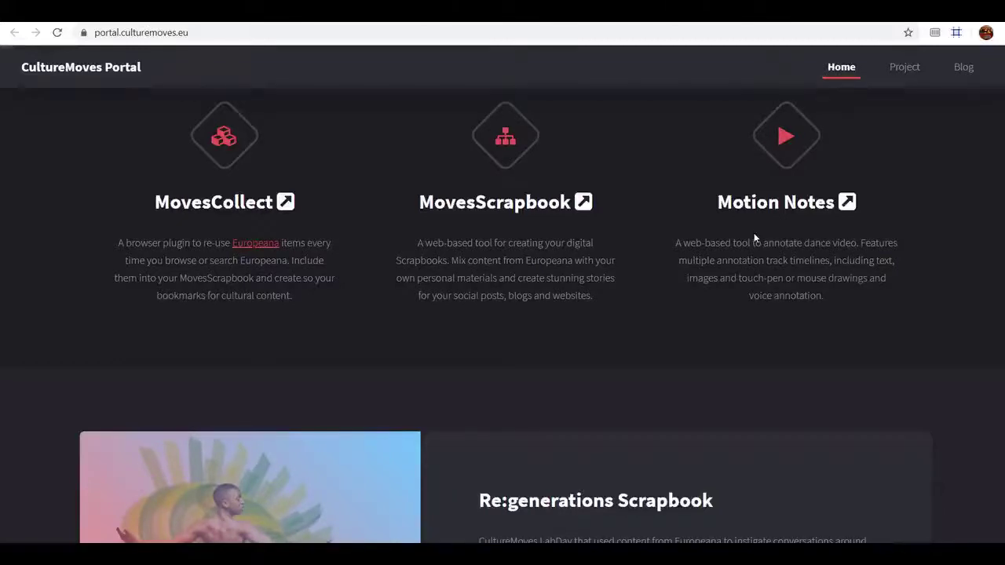
left_click(786, 206)
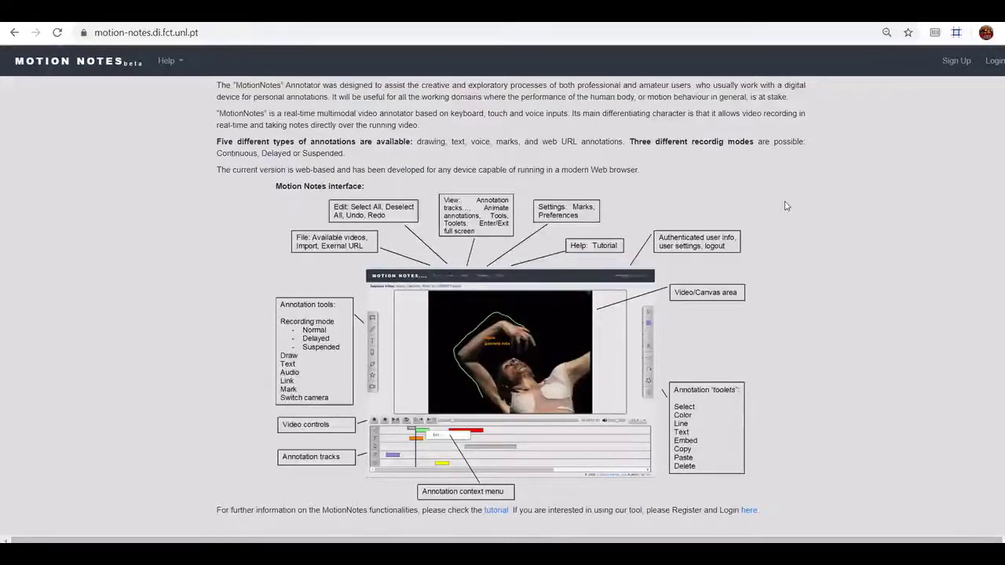
Step: Open the Motion Notes registration form and review its terms and conditions
left_click(166, 69)
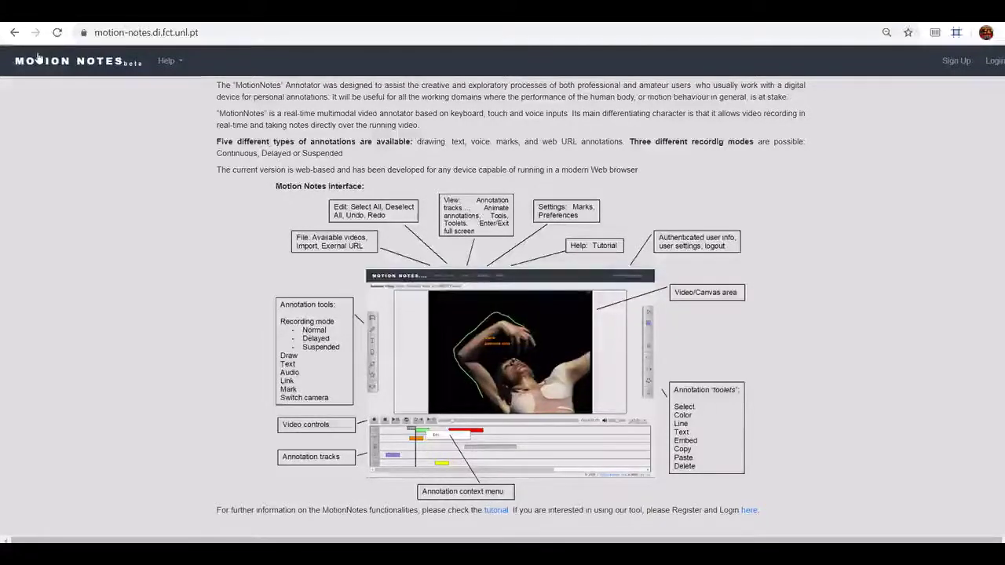
left_click(956, 61)
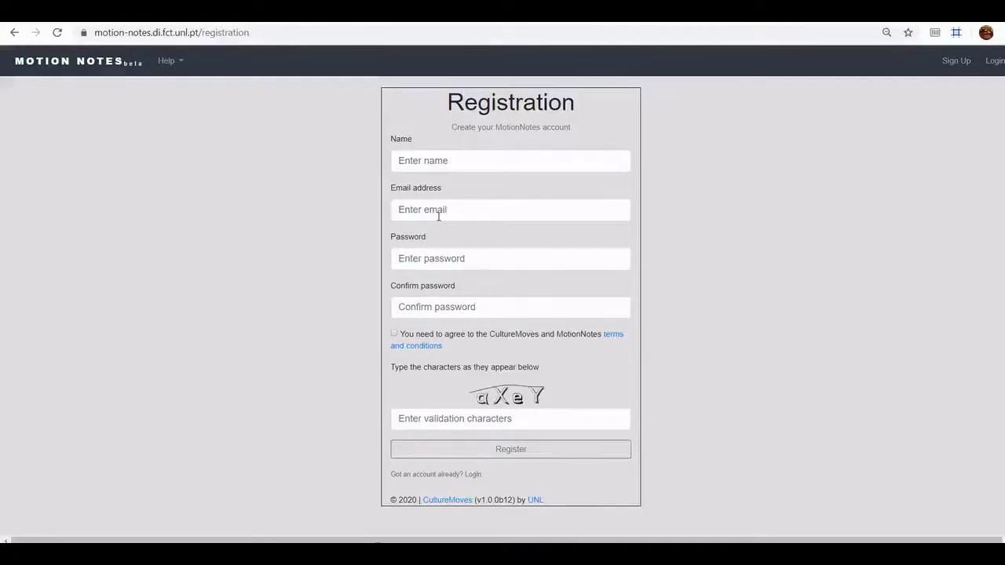
left_click(395, 336)
left_click(422, 347)
scroll(380, 201, "down", 2)
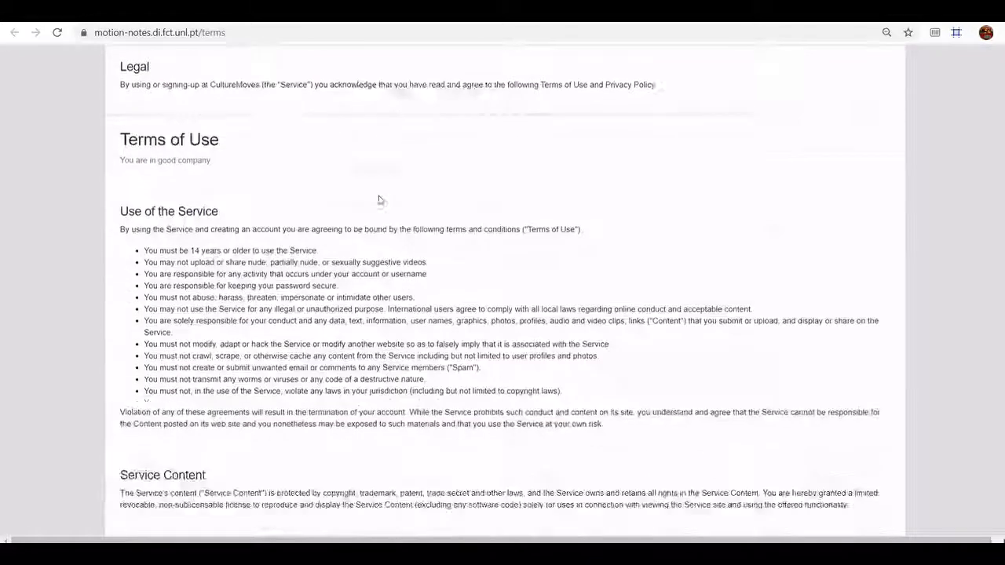
scroll(379, 200, "down", 2)
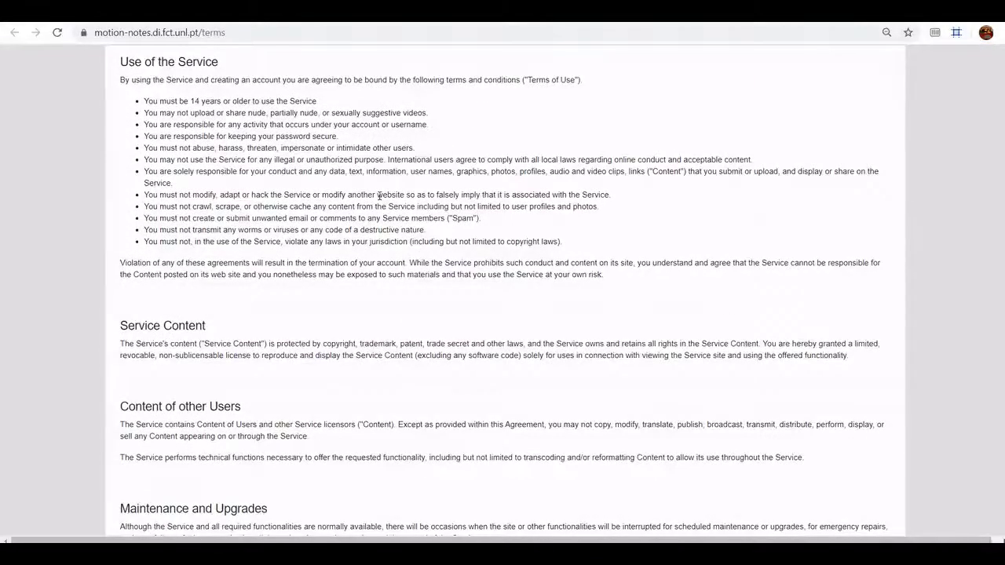
scroll(379, 196, "up", 3)
key("alt+Left")
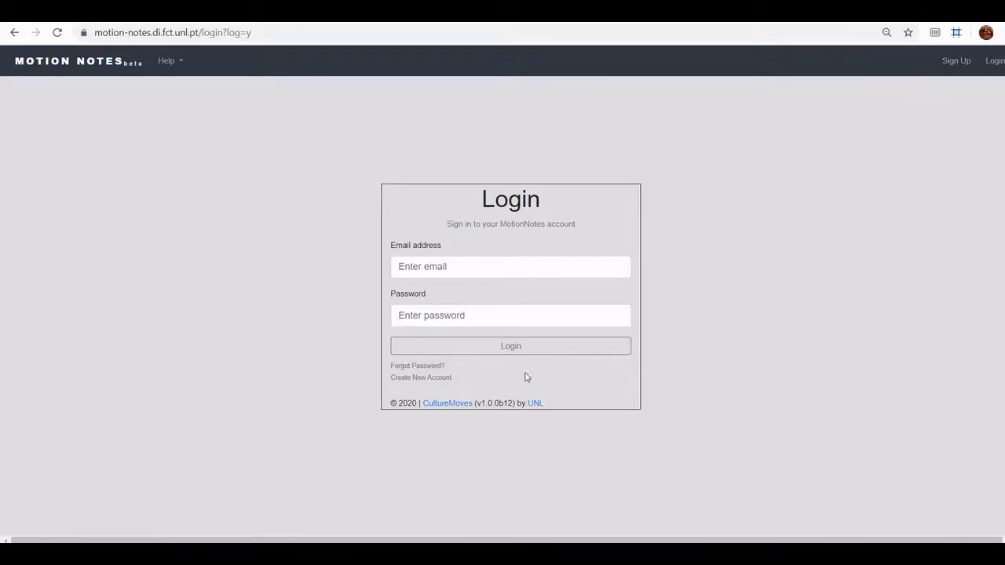
Step: Request a password reset for the account's email address and dismiss the message
left_click(431, 369)
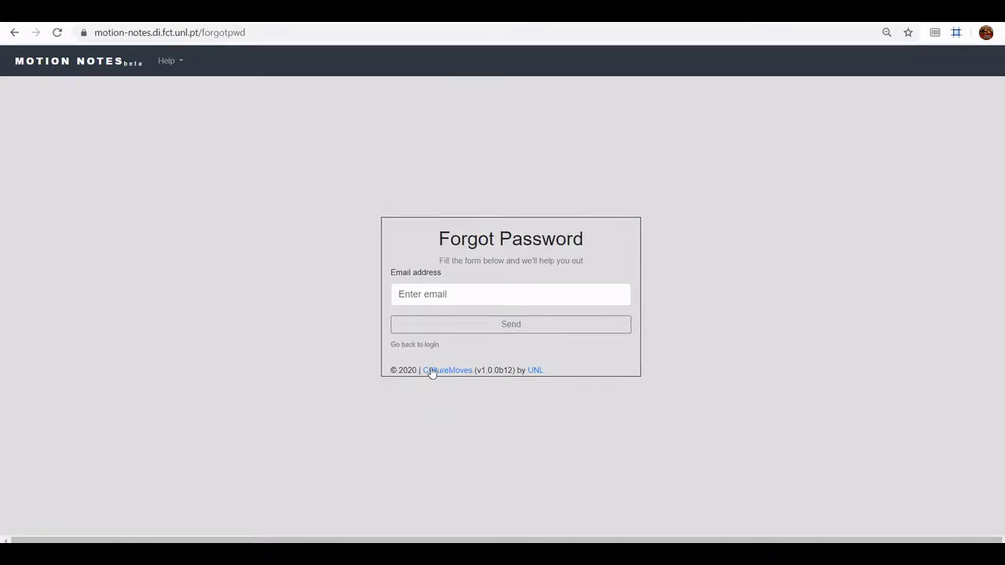
left_click(411, 295)
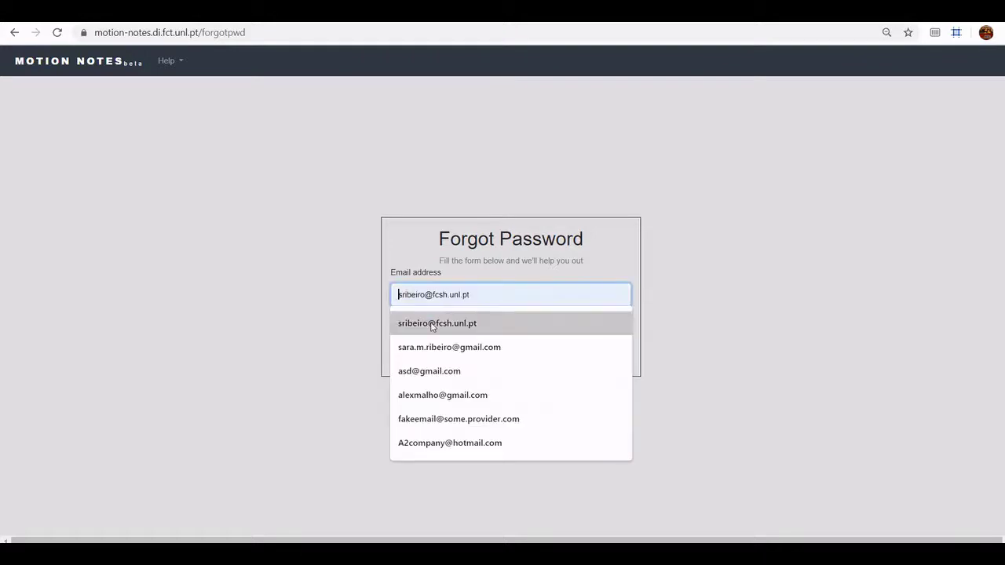
left_click(431, 325)
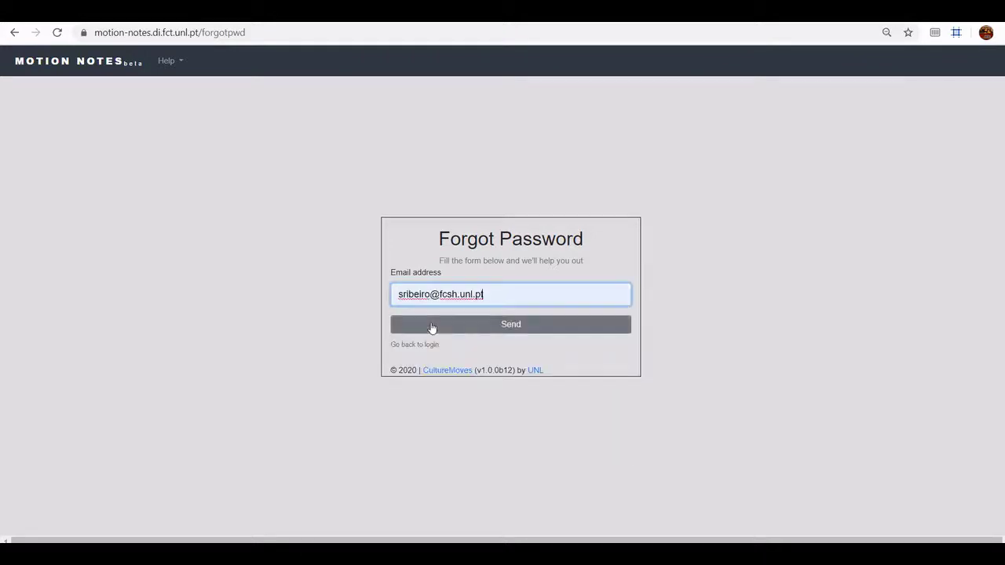
left_click(526, 325)
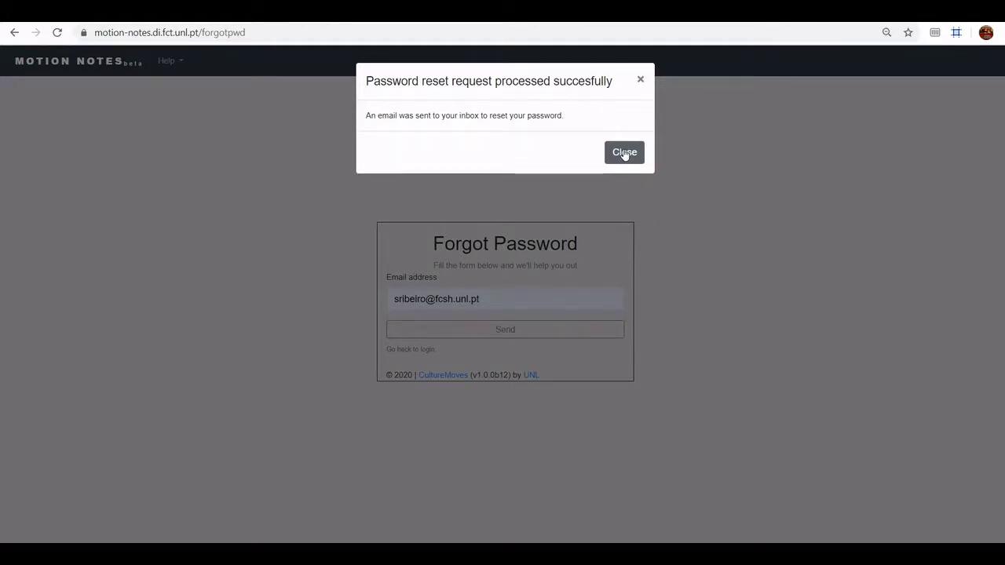
left_click(624, 152)
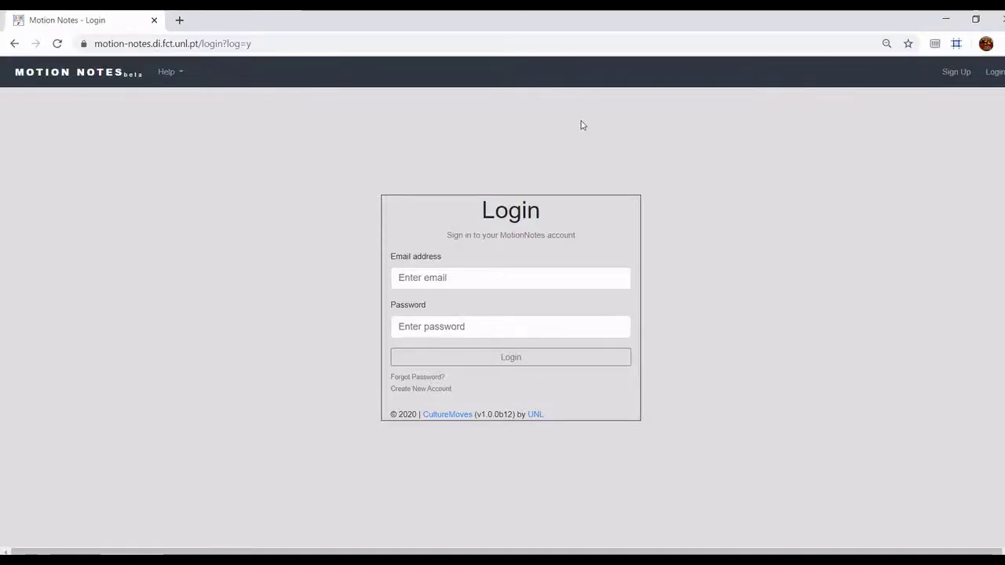
Step: Log in to Motion Notes with the account's email address and password
left_click(491, 274)
left_click(485, 305)
left_click(501, 326)
type("••••••••••")
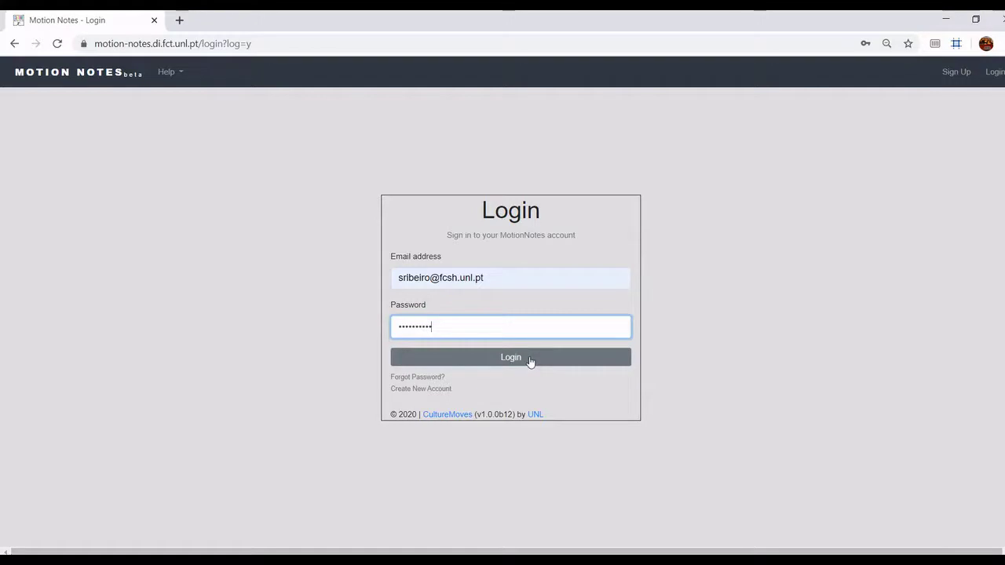
left_click(530, 358)
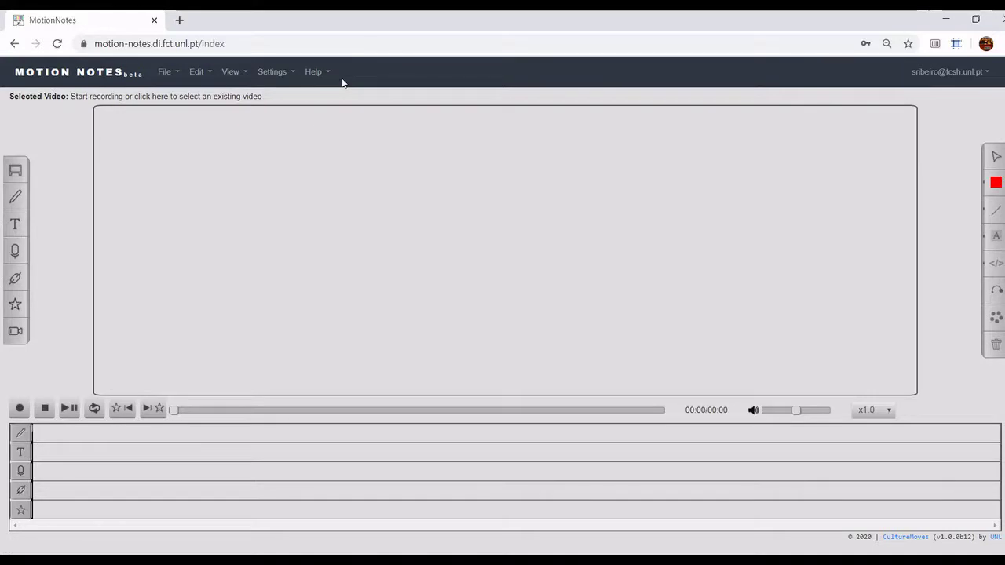
Step: Check the account's storage usage, then enter full screen mode and exit it again
left_click(960, 79)
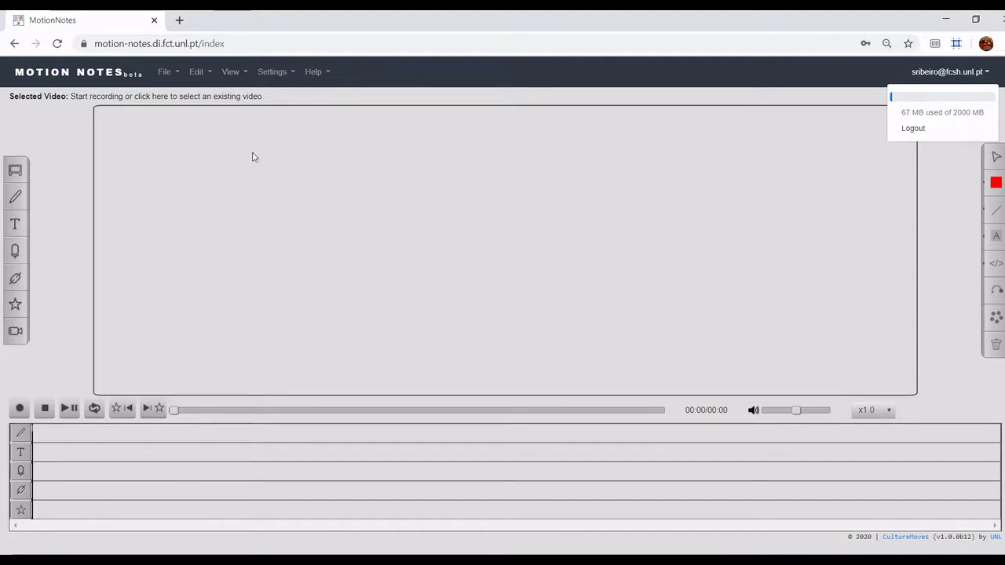
left_click(233, 74)
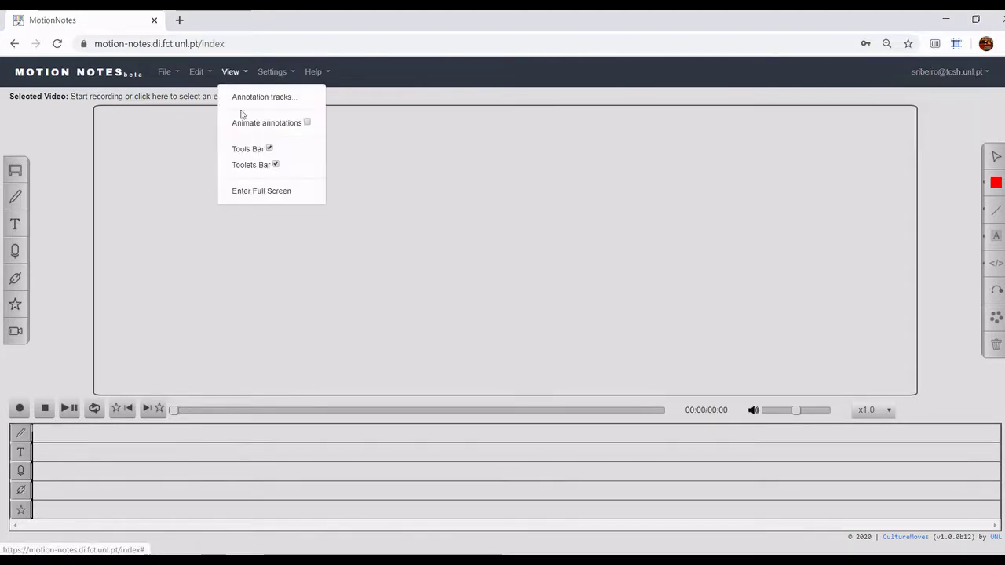
left_click(267, 191)
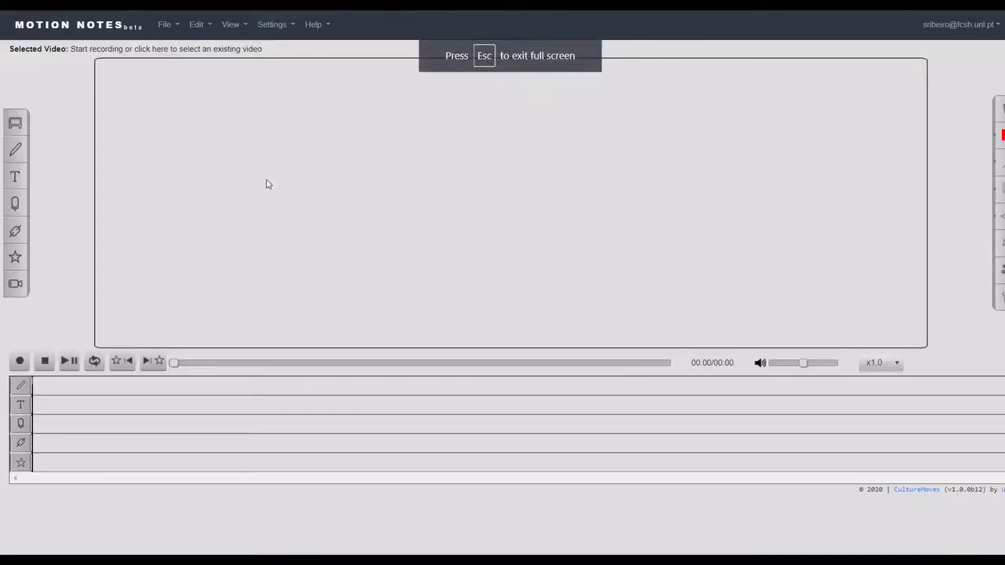
left_click(232, 26)
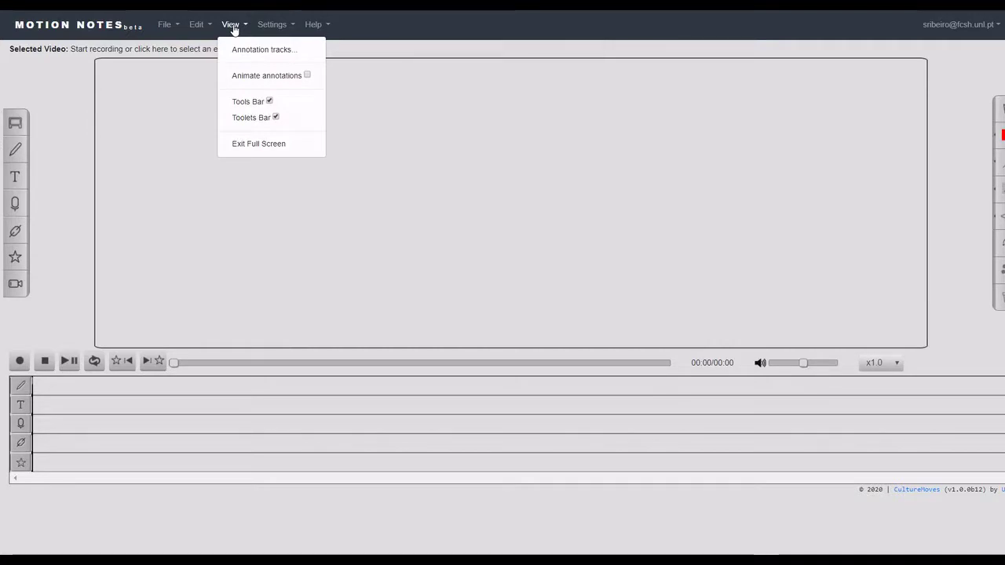
left_click(260, 143)
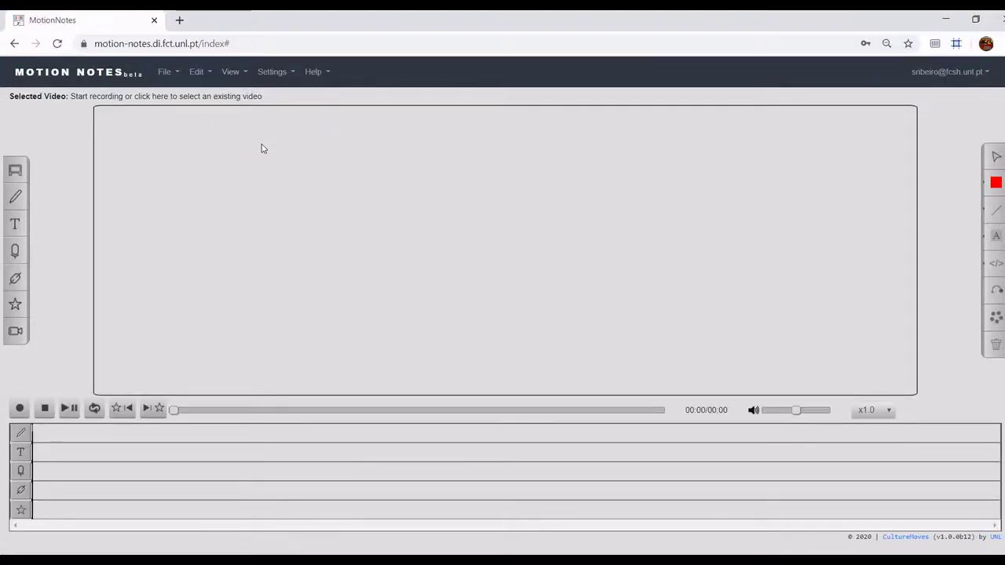
Step: Hide and show again the Tools Bar and the Toolets Bar
left_click(234, 73)
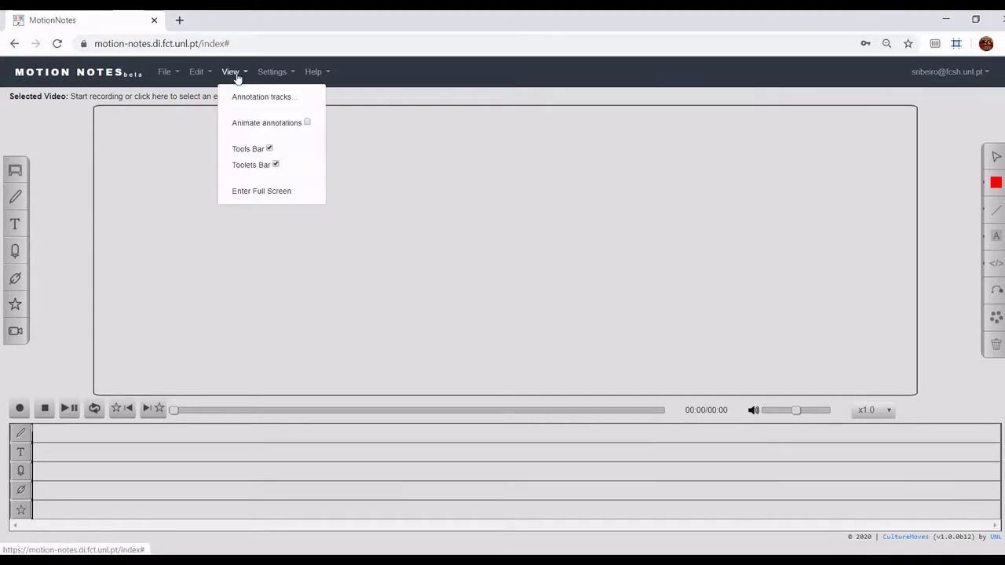
left_click(269, 149)
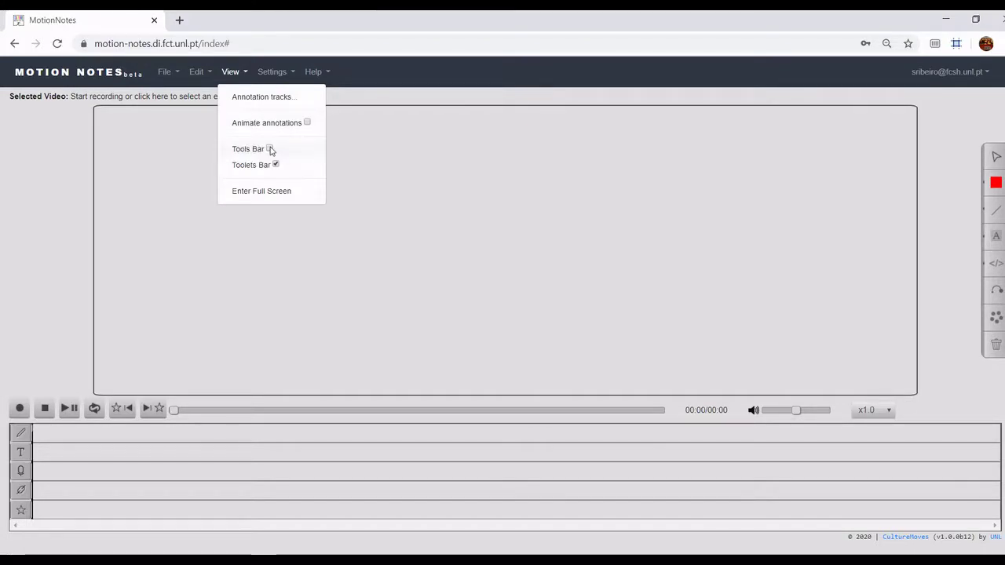
left_click(269, 149)
left_click(276, 165)
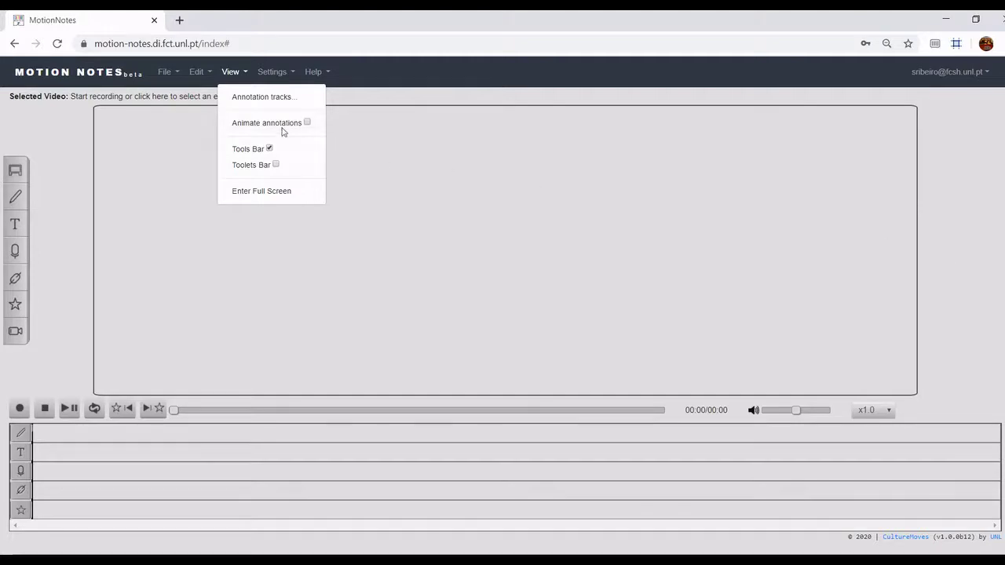
left_click(276, 165)
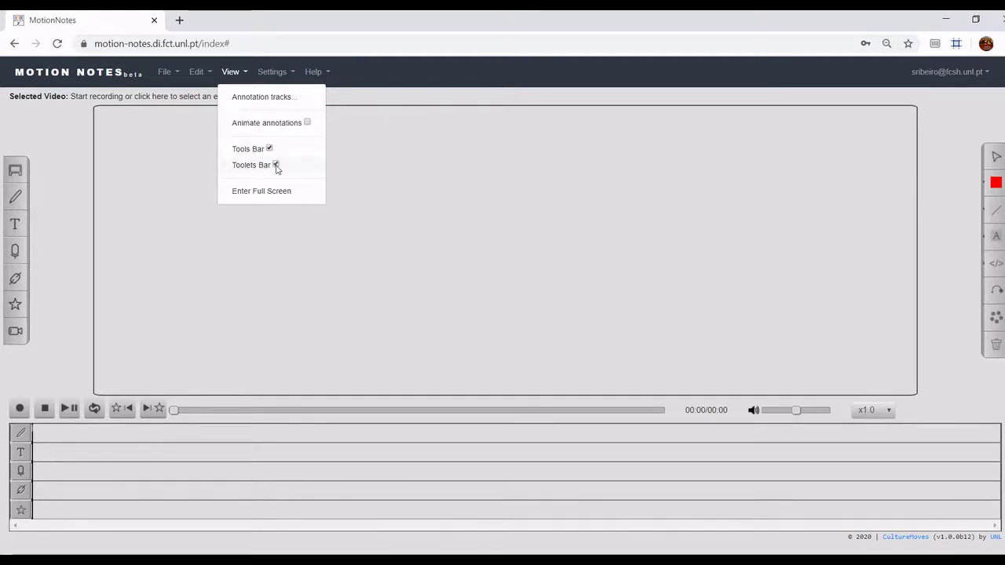
left_click(406, 187)
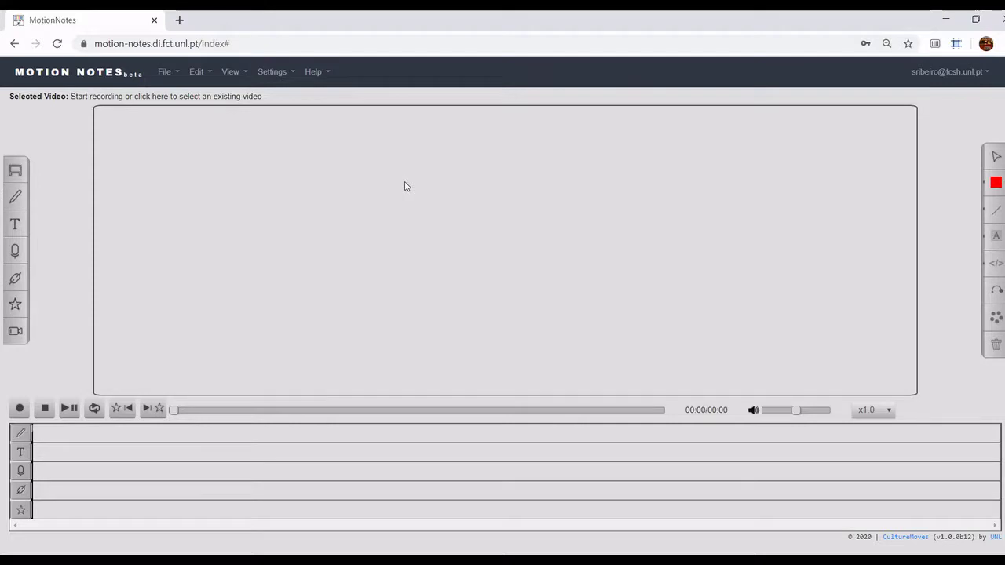
left_click(406, 187)
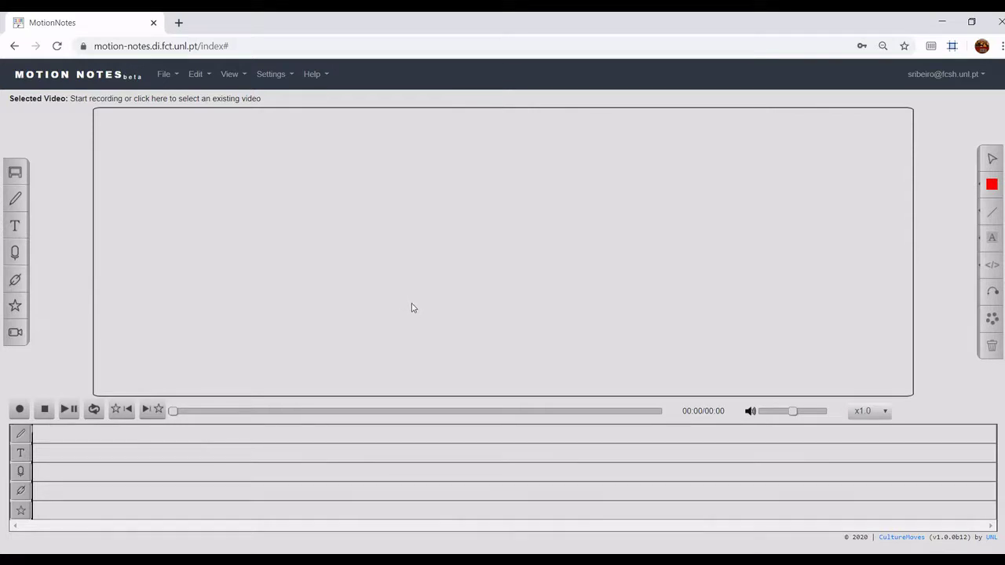
Step: Import the video BB_lopesGraca.webm from the videos Other folder
left_click(165, 76)
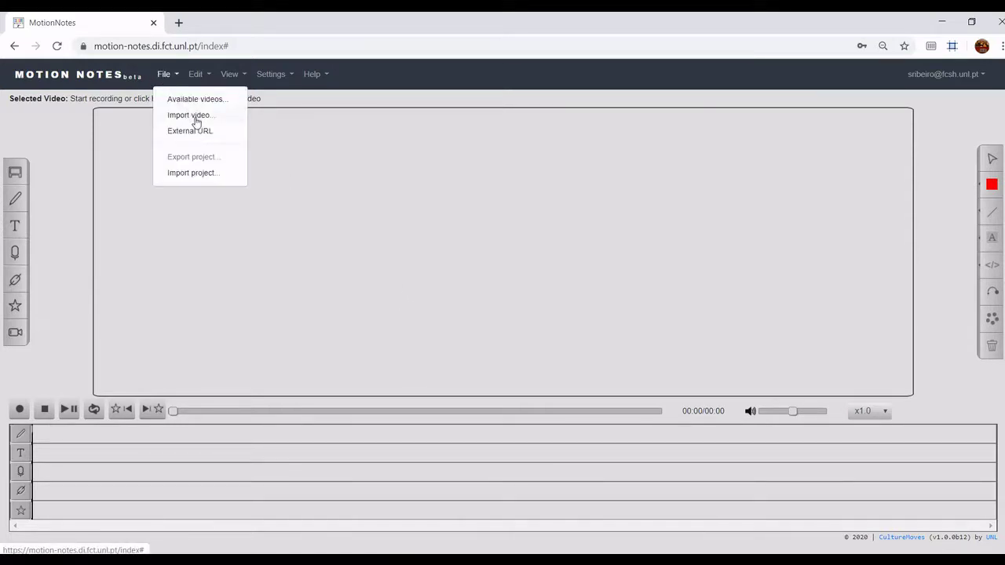
left_click(196, 118)
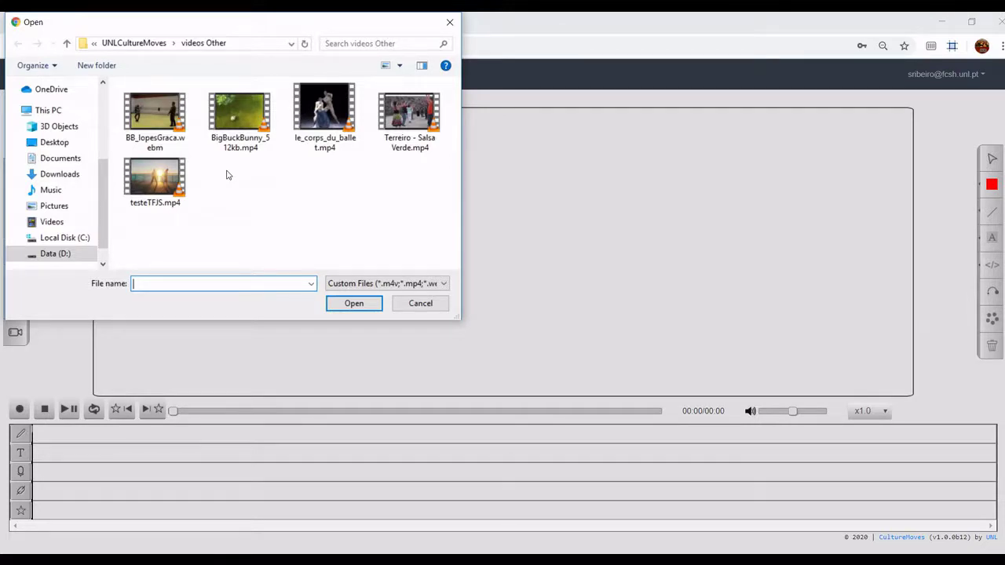
left_click(157, 120)
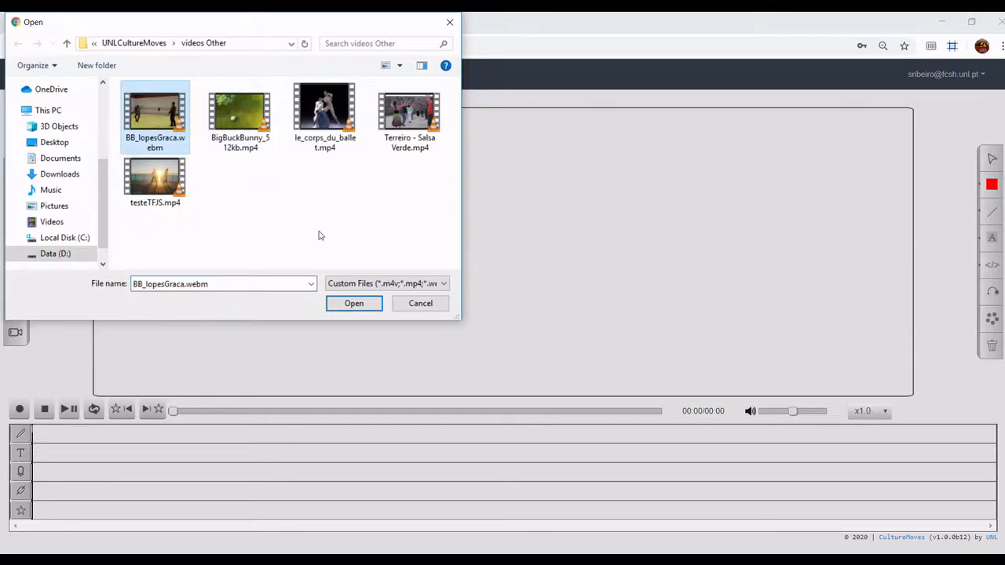
left_click(363, 305)
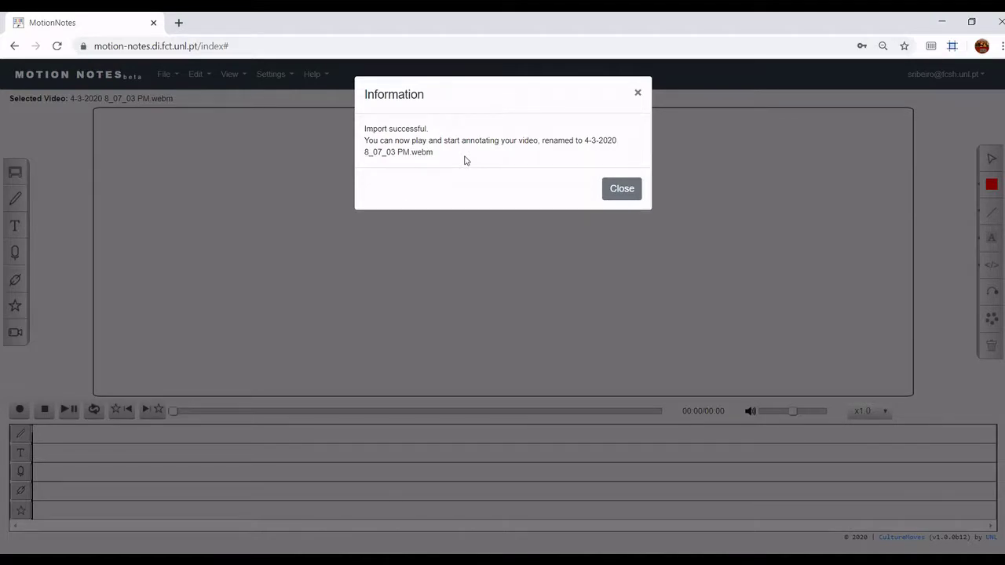
left_click(629, 193)
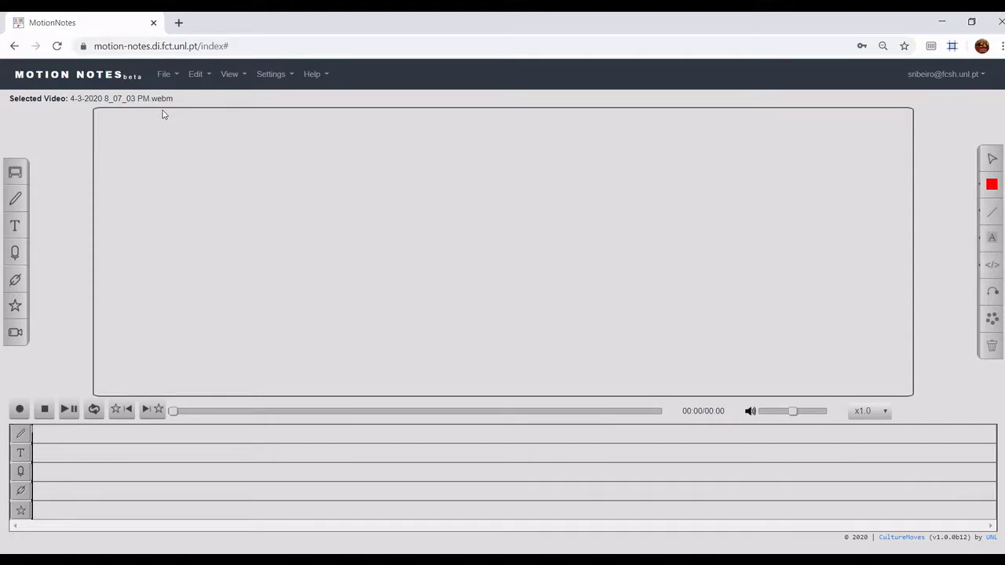
Step: View the list of available recorded or imported videos, close it and open it again
left_click(113, 101)
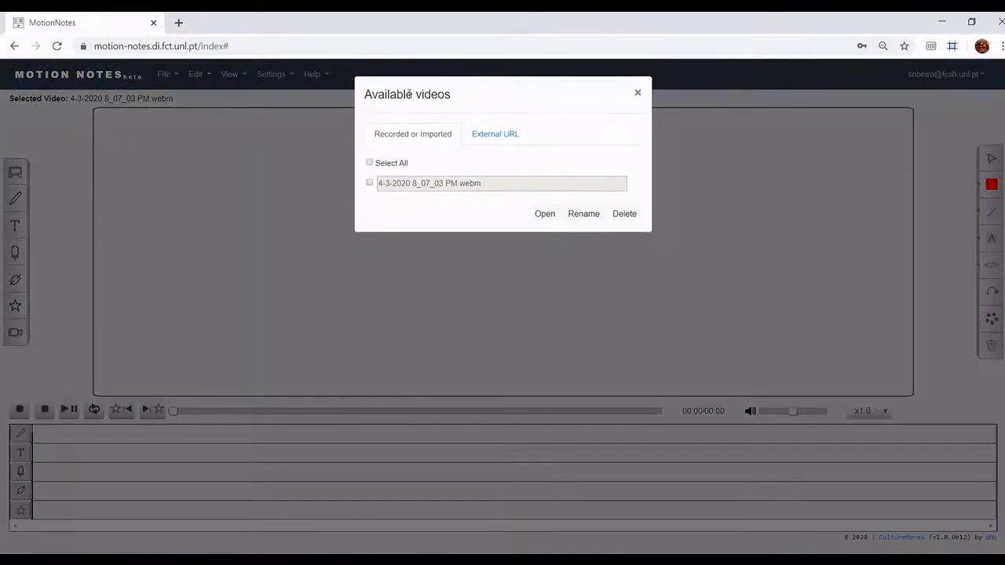
left_click(638, 93)
left_click(162, 79)
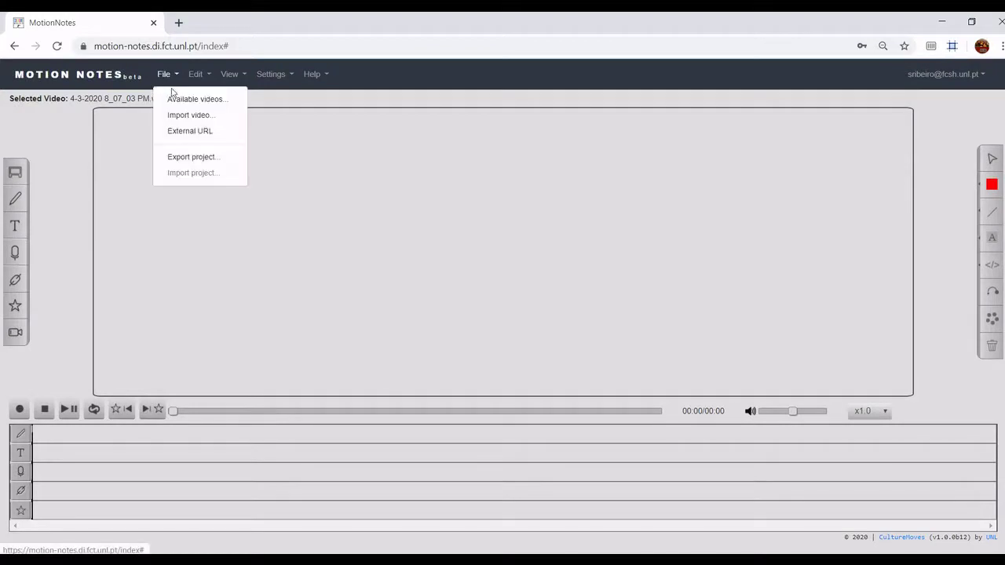
left_click(183, 101)
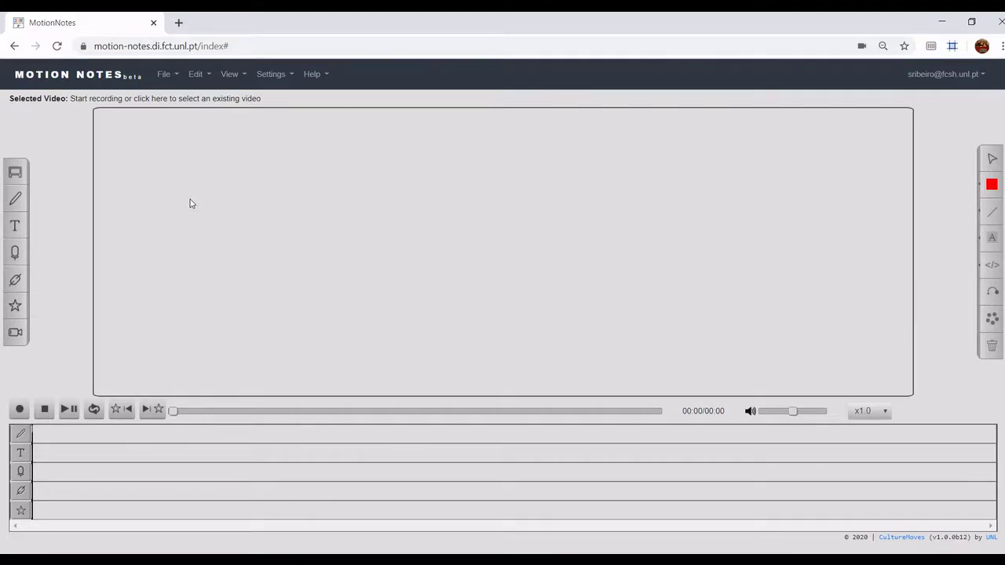
Step: Check the available video devices in the Devices settings, keep Integrated Webcam (0c45:671d) selected and close the settings without saving
left_click(271, 77)
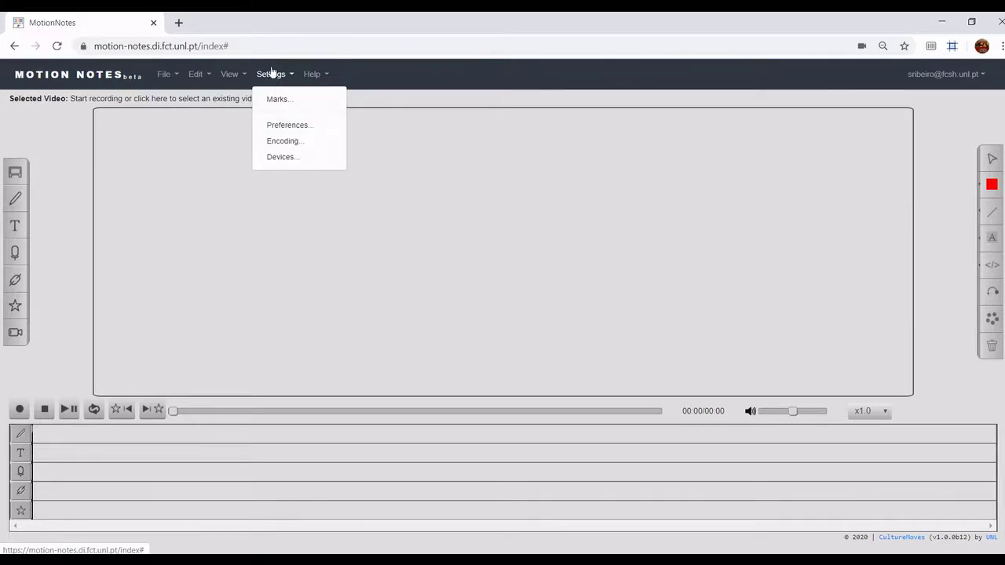
left_click(282, 157)
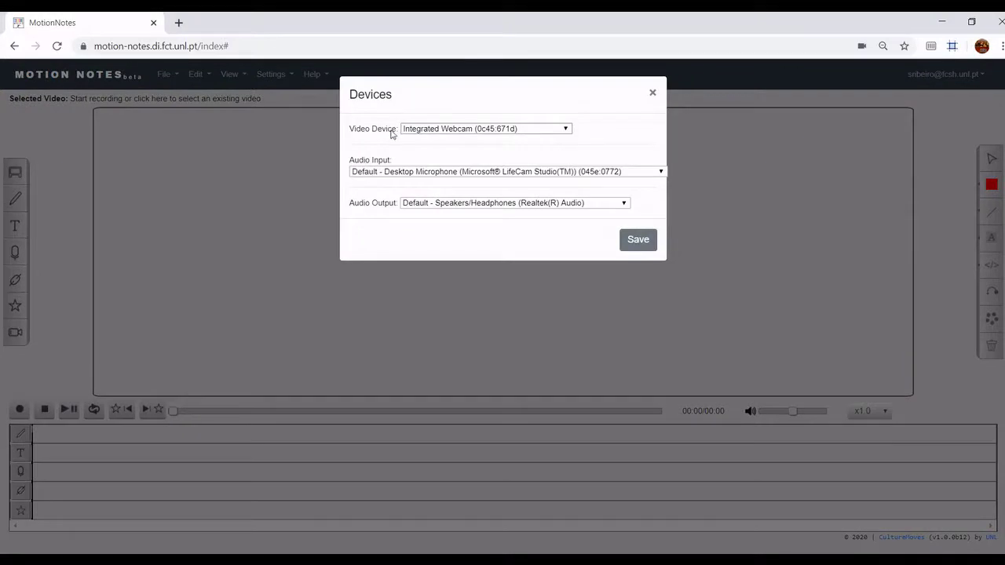
left_click(424, 132)
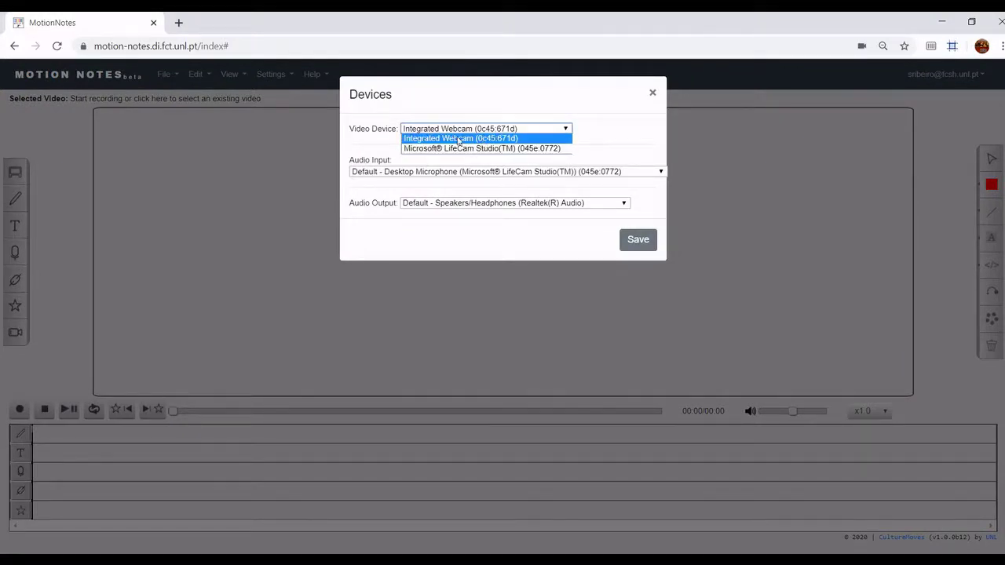
left_click(459, 139)
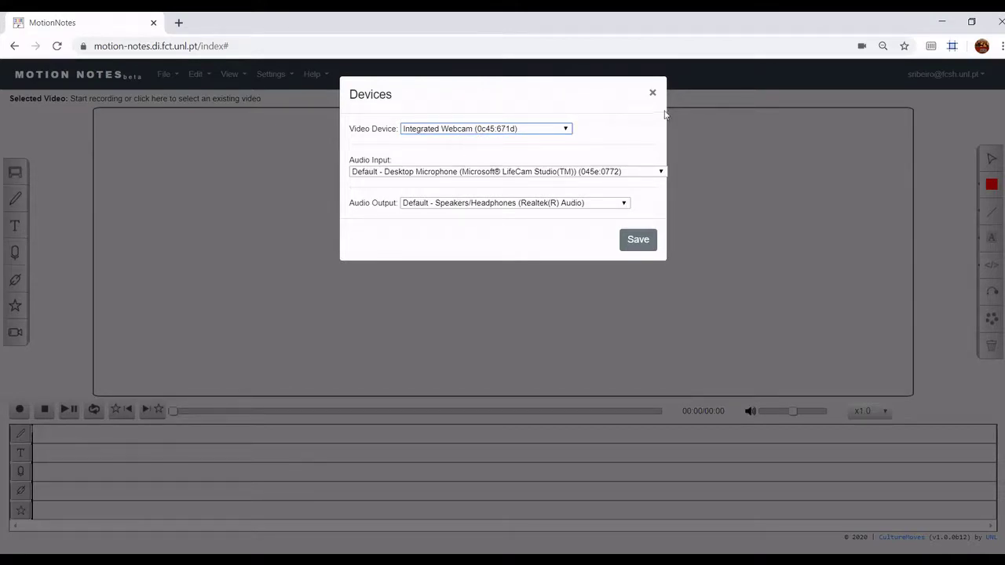
left_click(653, 94)
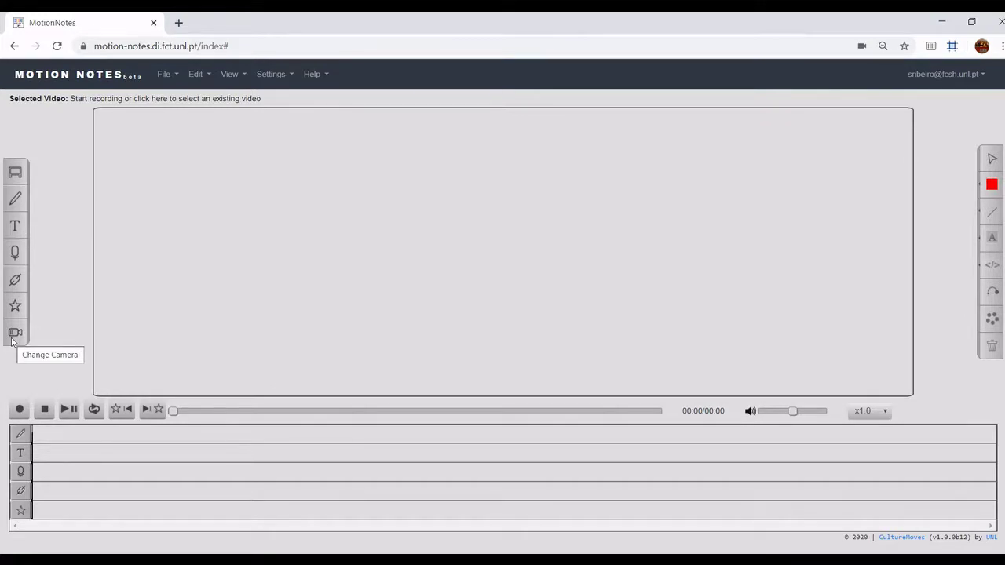
Step: Record a short video with the webcam, then change the camera and record a second short video
left_click(19, 410)
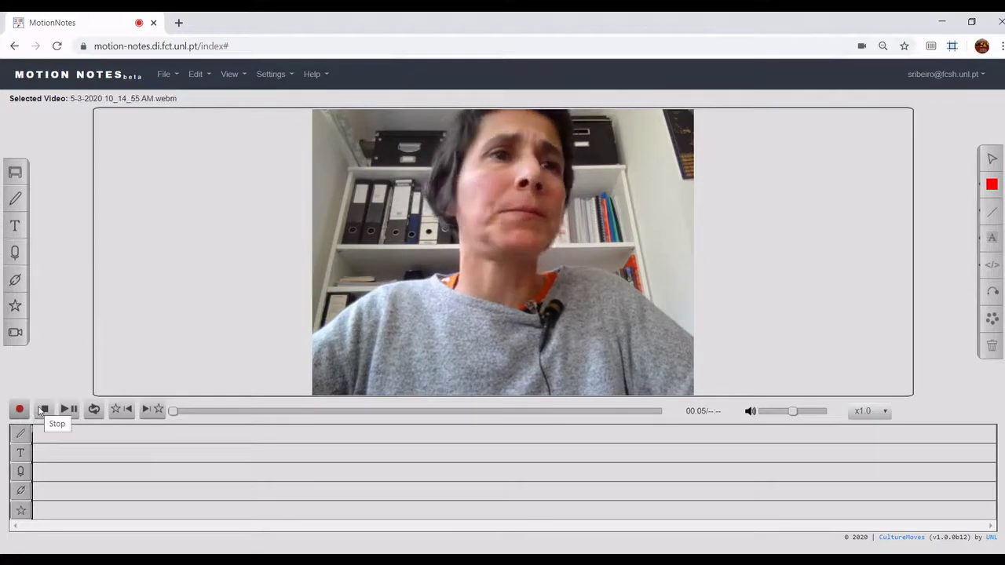
left_click(43, 409)
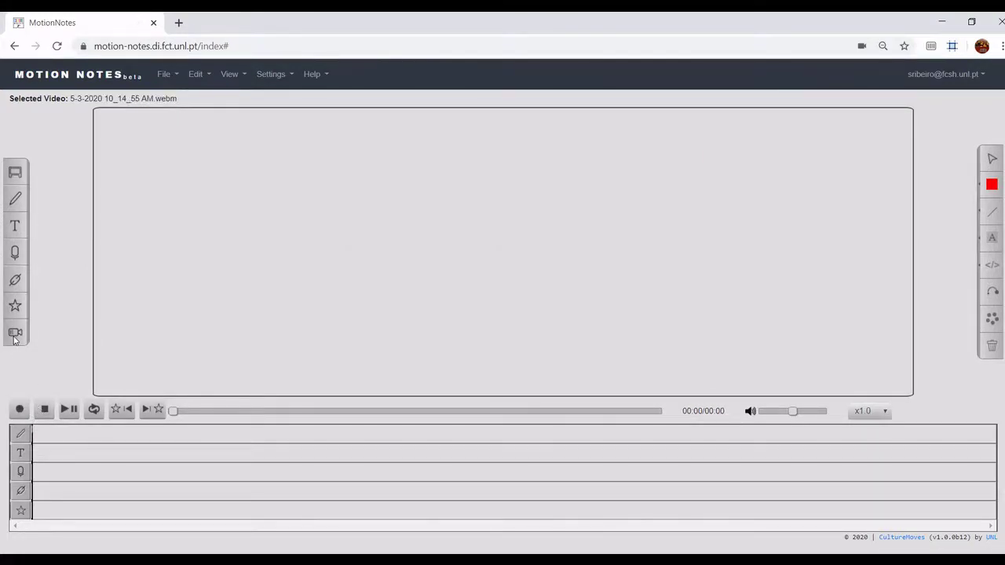
left_click(19, 411)
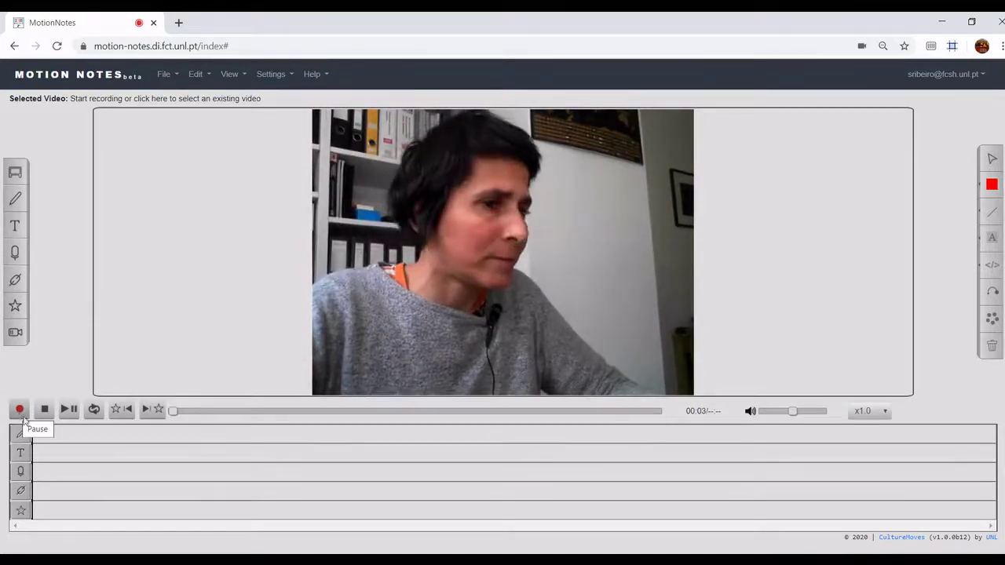
left_click(44, 411)
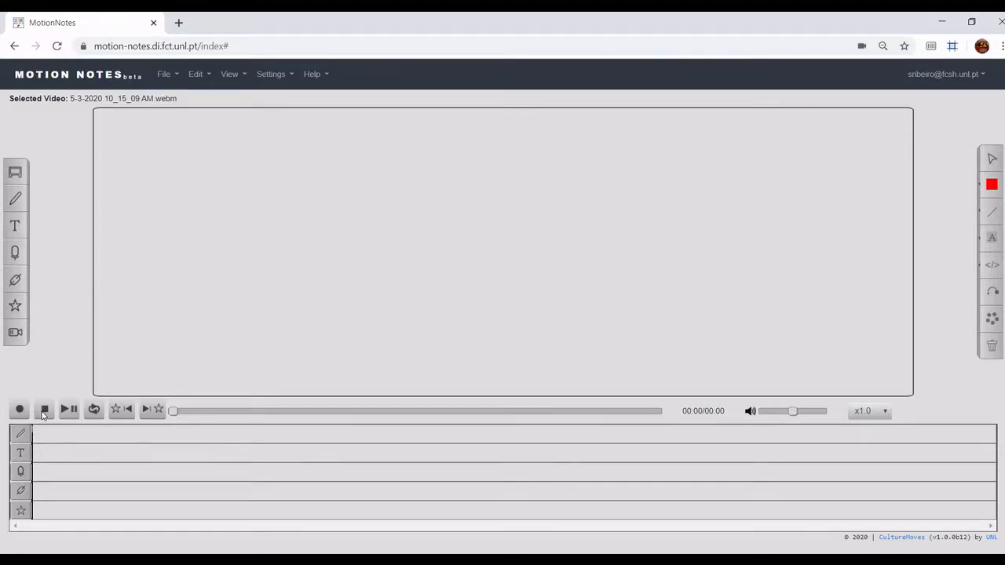
Step: Review the Devices settings and the Encoding settings for resolution, framerate and bitrate, closing each without changes
left_click(270, 74)
left_click(290, 157)
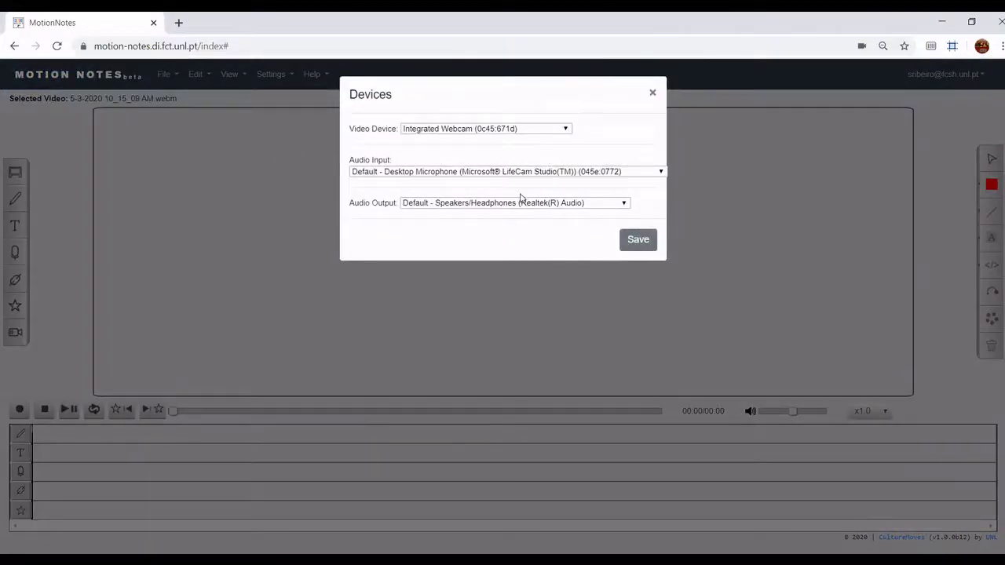
left_click(652, 93)
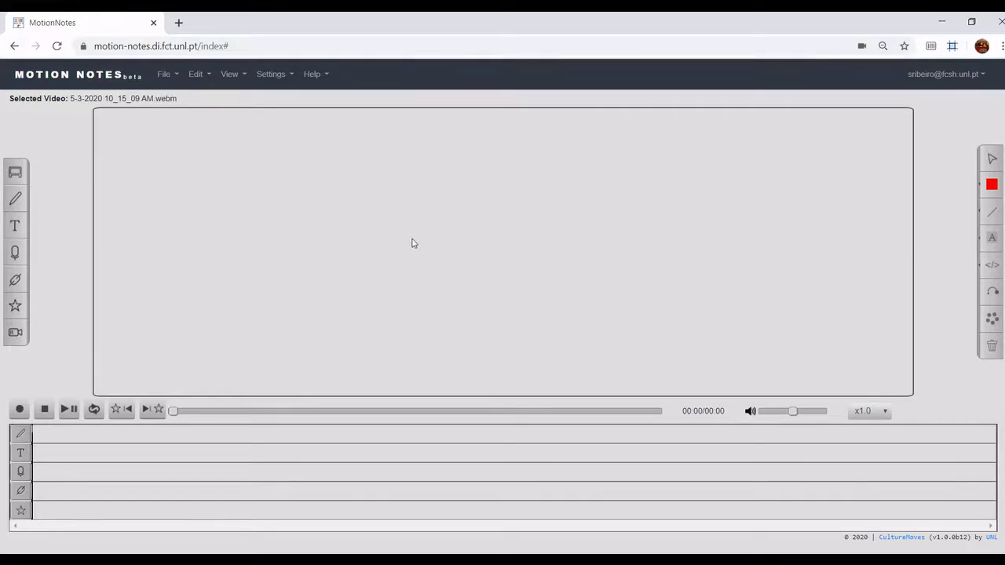
left_click(271, 76)
left_click(299, 141)
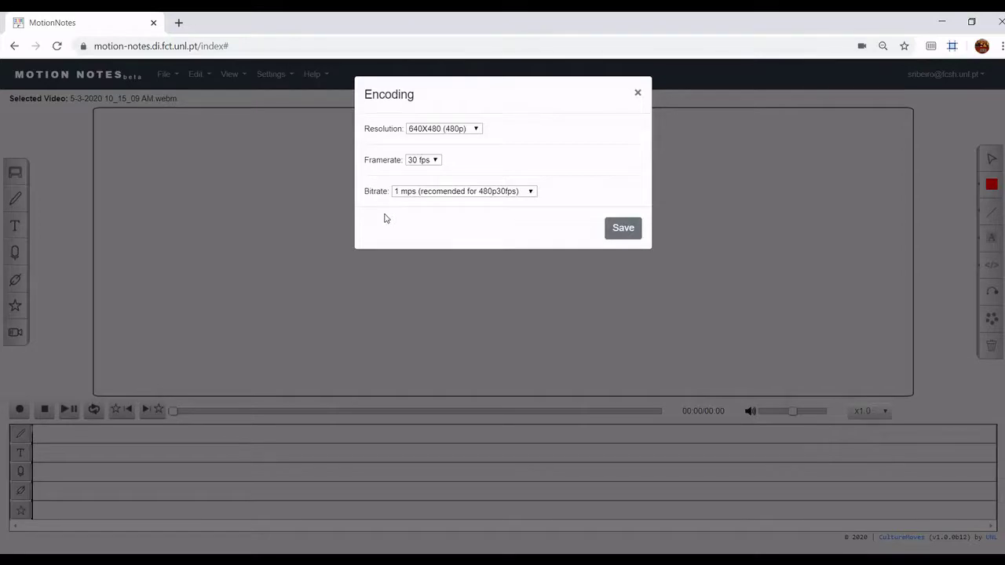
left_click(639, 94)
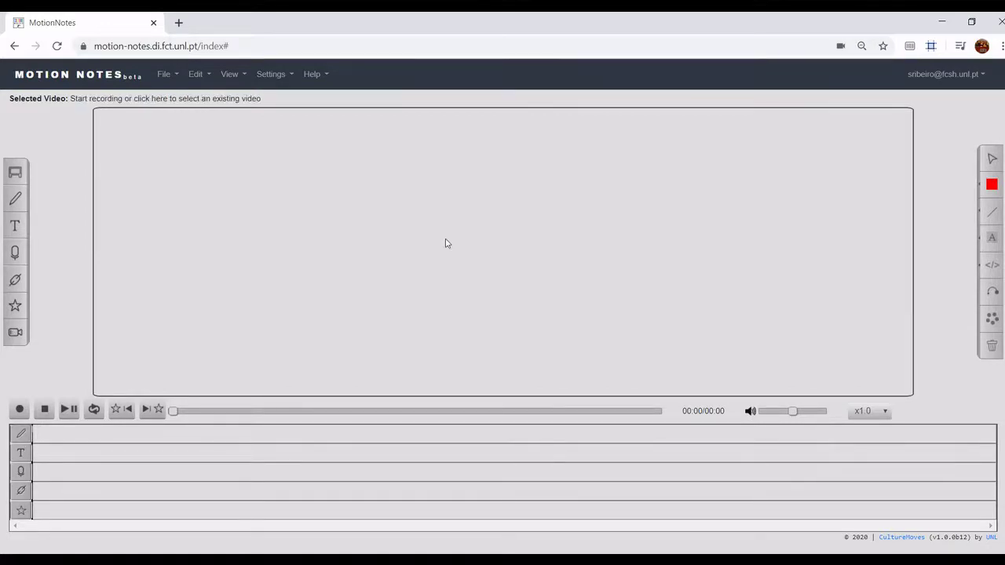
Step: Record a webcam video, switching the video mode to Suspended and back to Normal before stopping the recording
left_click(20, 409)
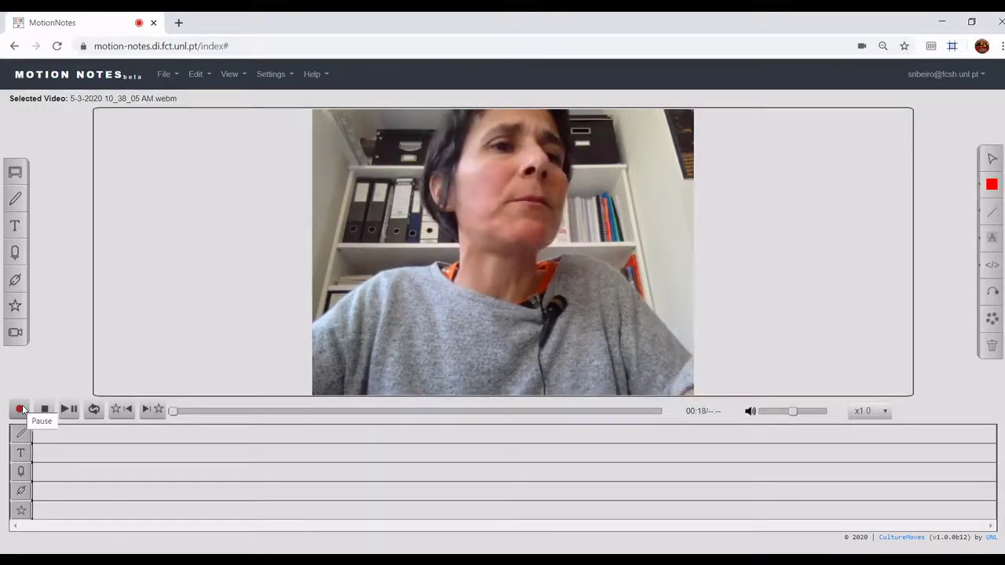
left_click(16, 179)
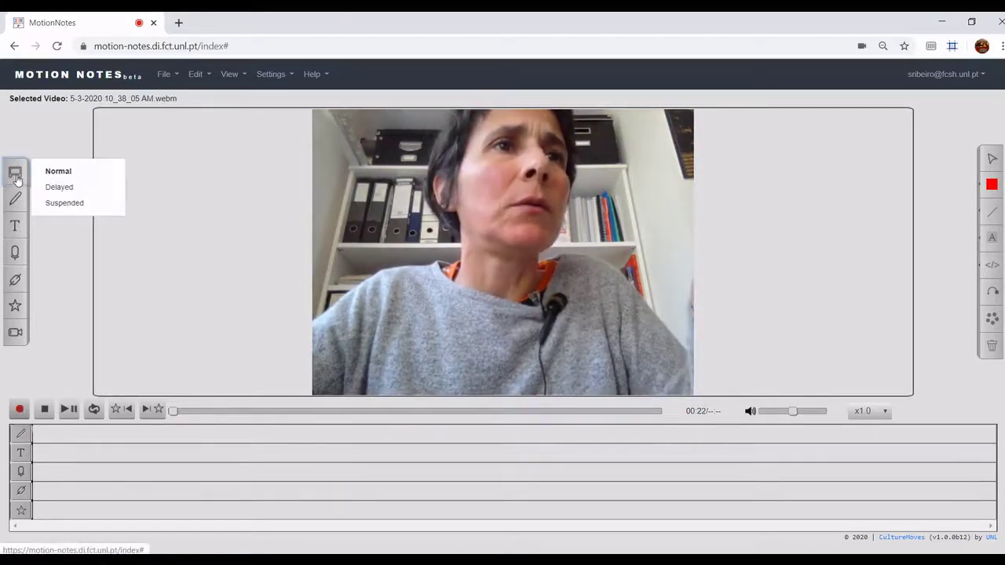
left_click(66, 206)
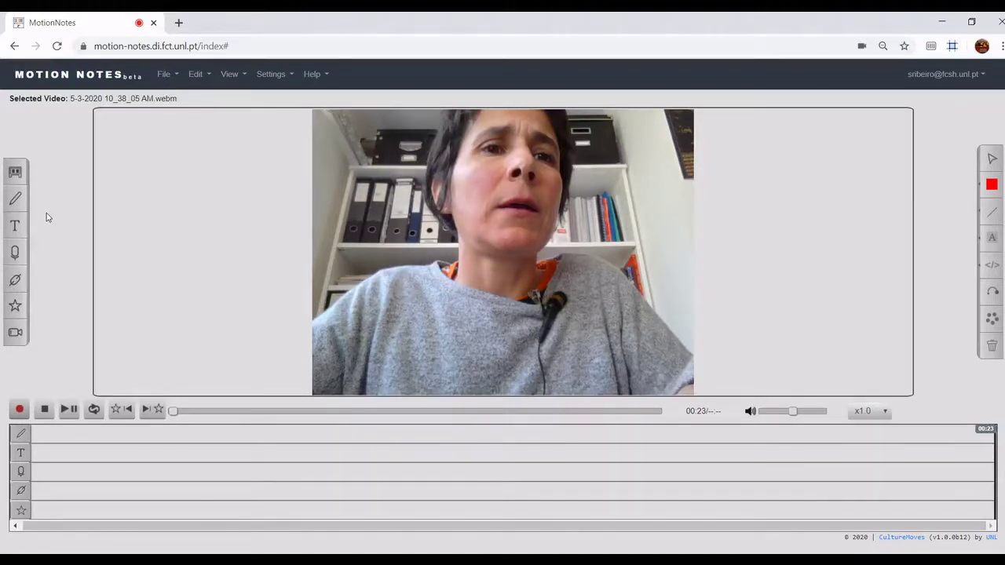
left_click(15, 173)
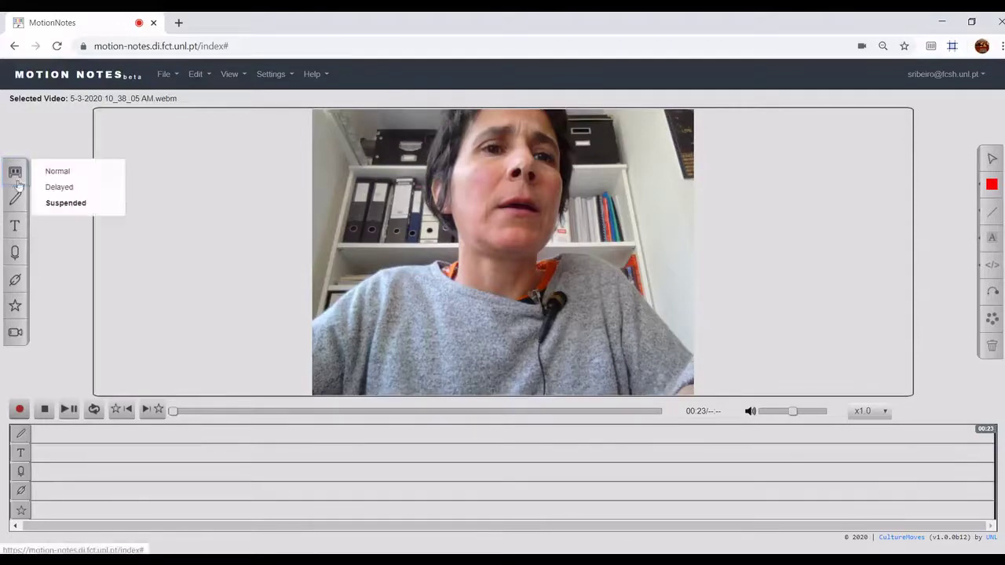
left_click(68, 174)
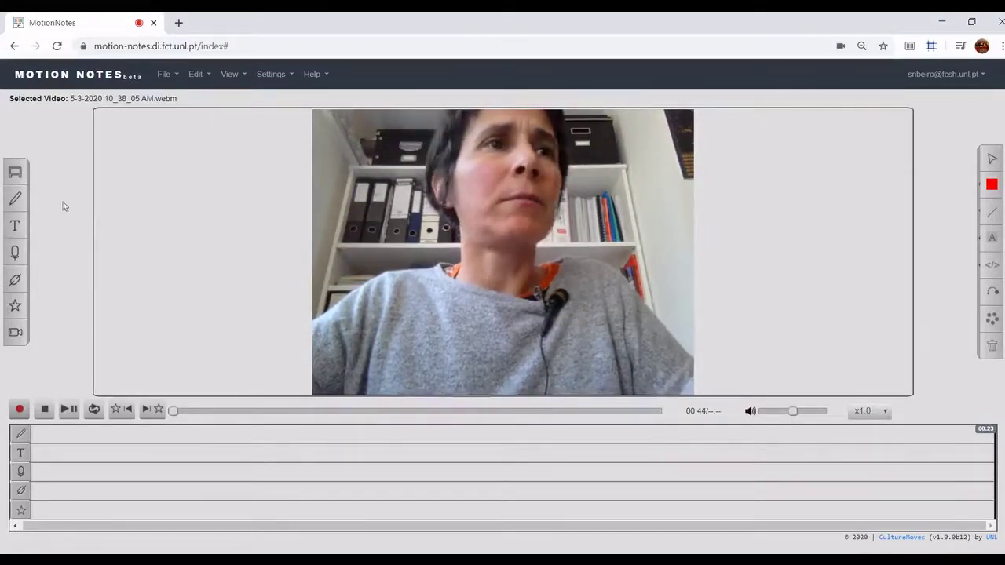
left_click(45, 409)
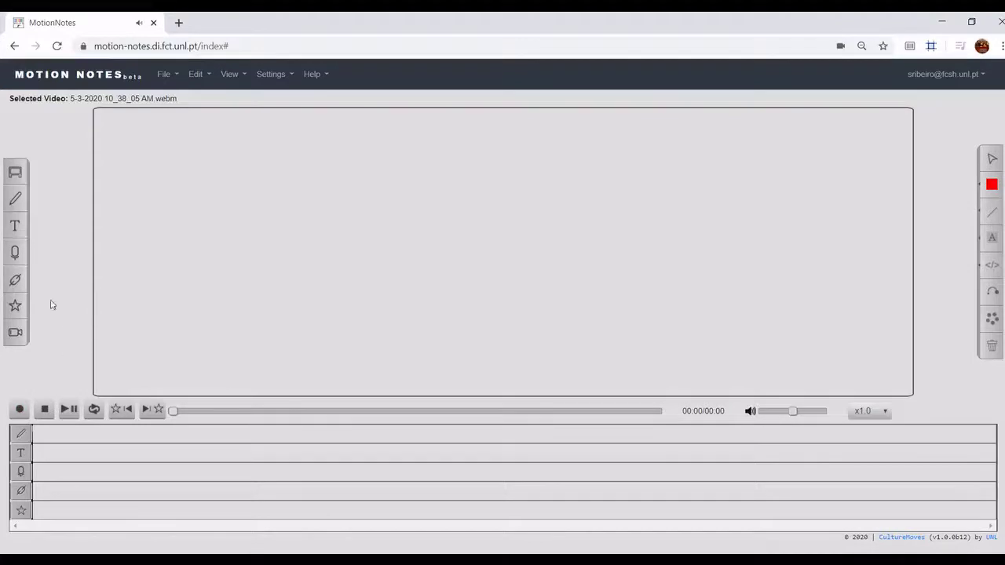
Step: Set the video mode to Delayed, then record a webcam video and stop it
left_click(15, 172)
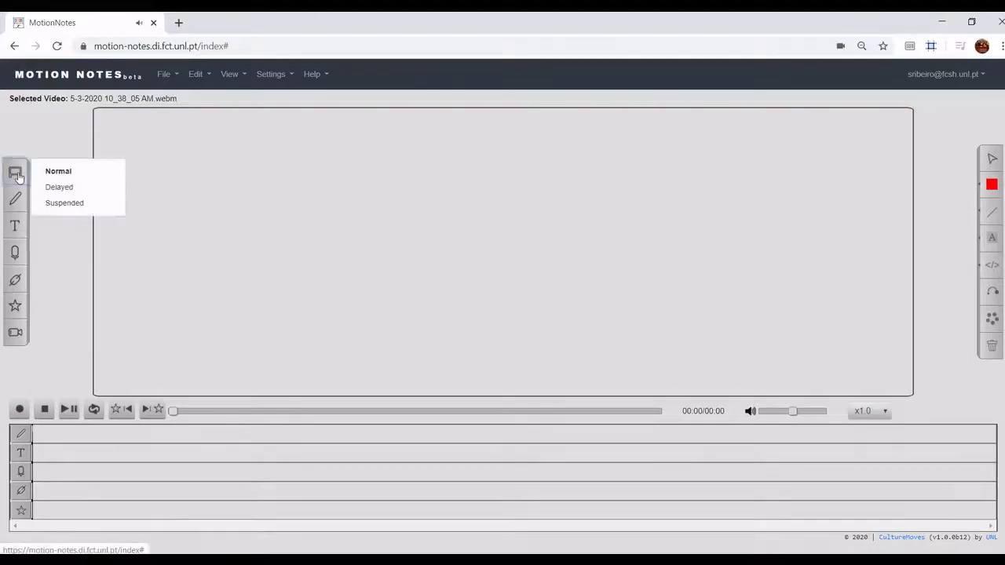
left_click(56, 189)
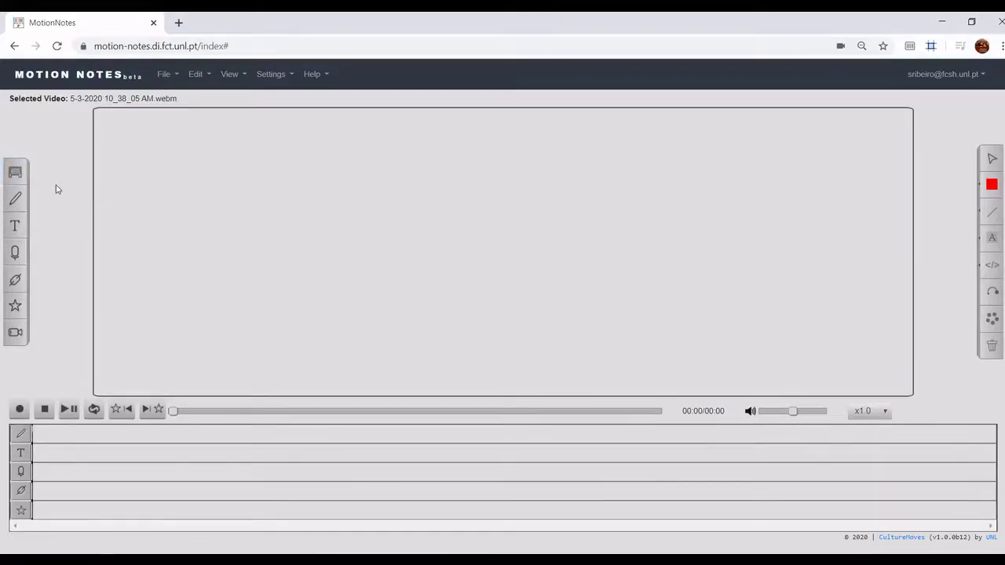
left_click(19, 413)
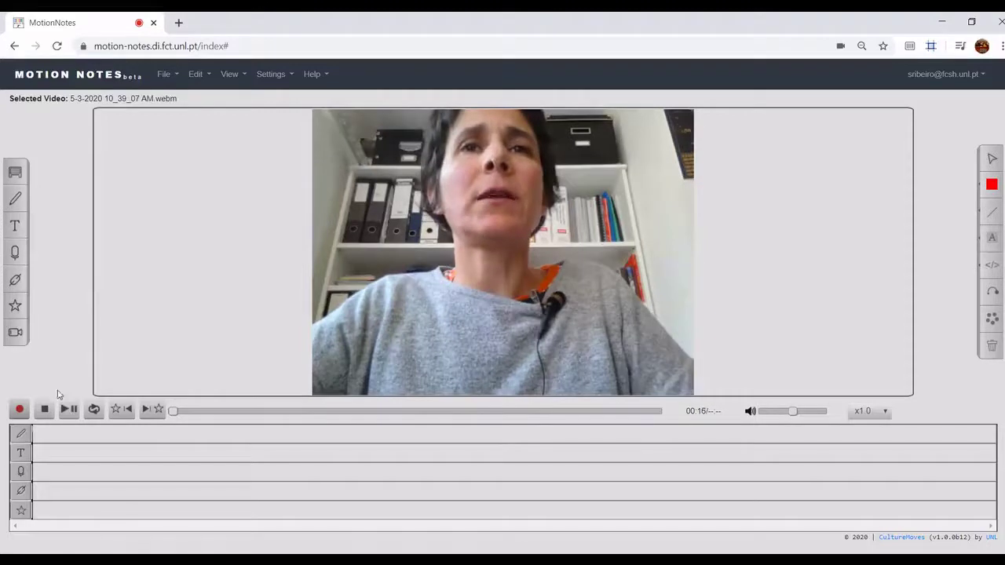
left_click(45, 410)
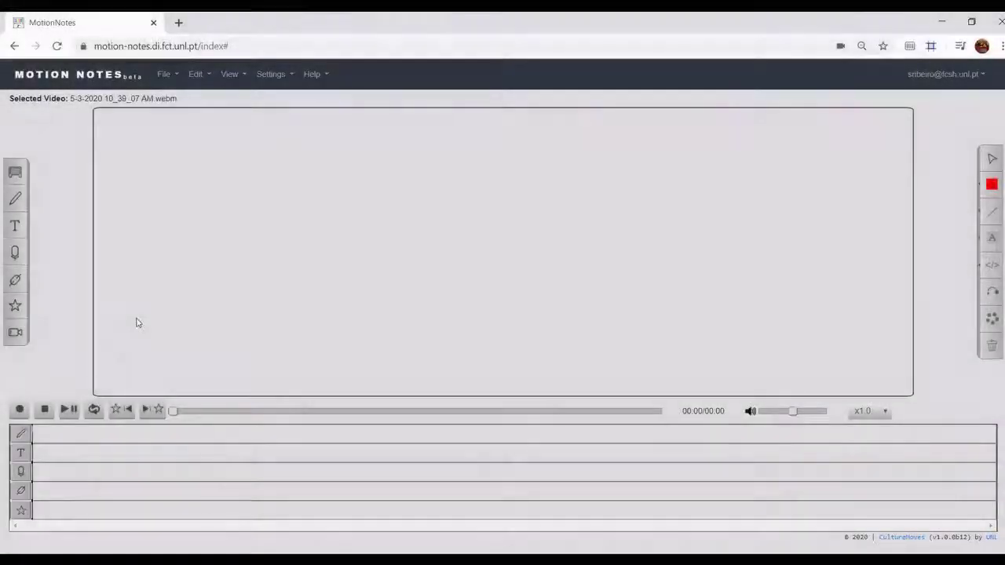
Step: Check the time delay options for Delayed Mode in the Preferences and cancel without changing anything
left_click(270, 74)
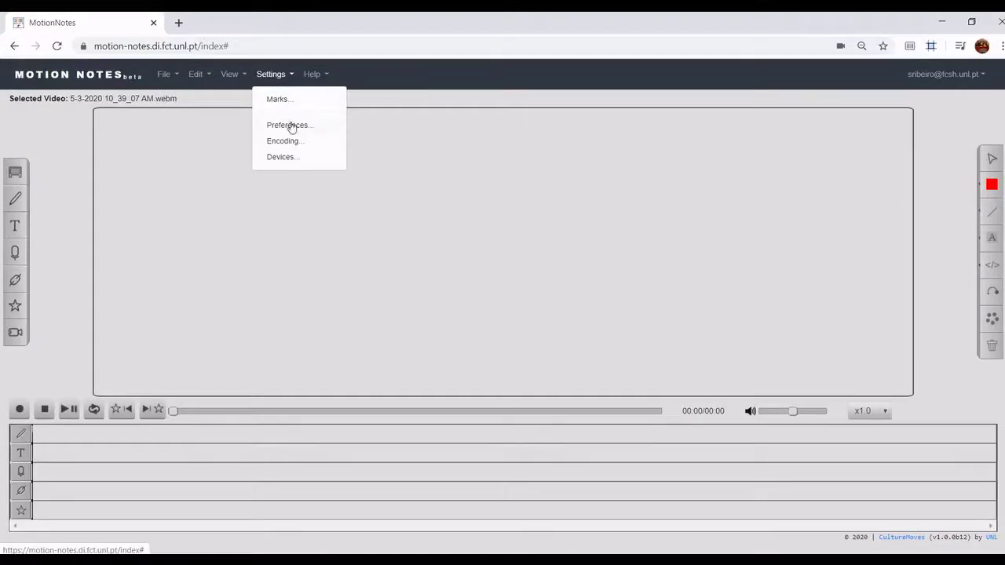
left_click(290, 126)
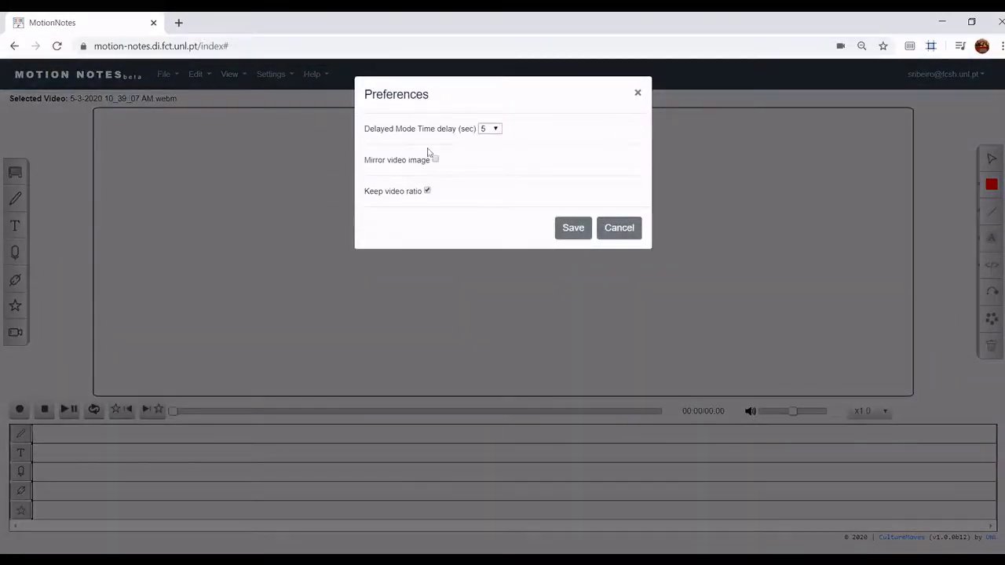
left_click(487, 130)
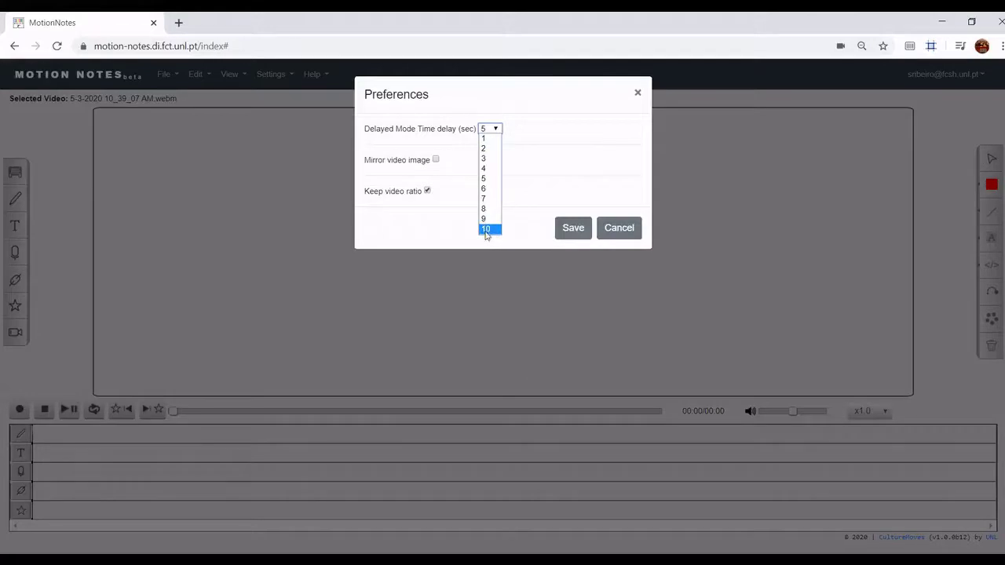
left_click(624, 233)
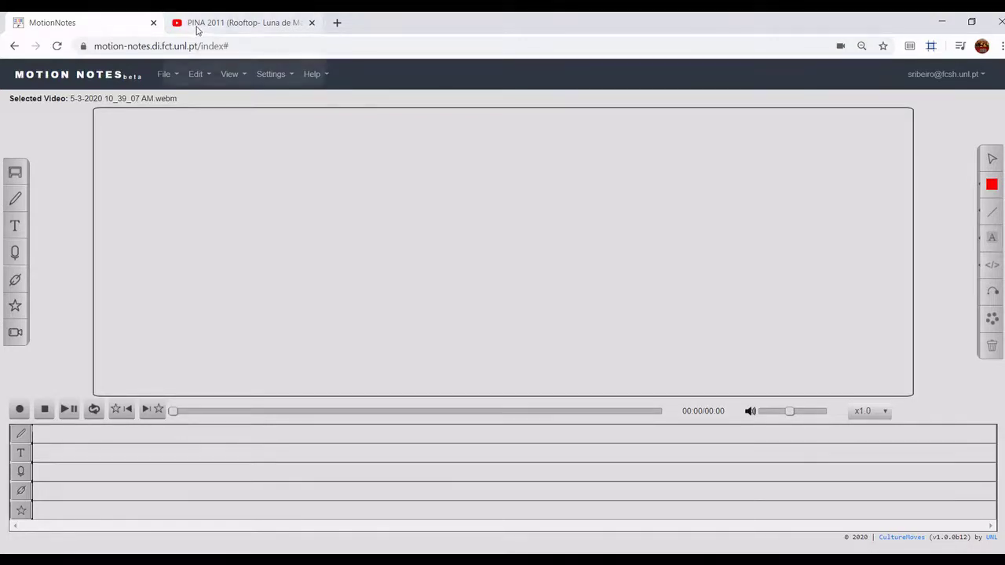
Step: Switch to the YouTube page of PINA 2011 (Rooftop- Luna de Margarita- Glasshouse) and copy the video's share link
left_click(196, 27)
left_click(235, 48)
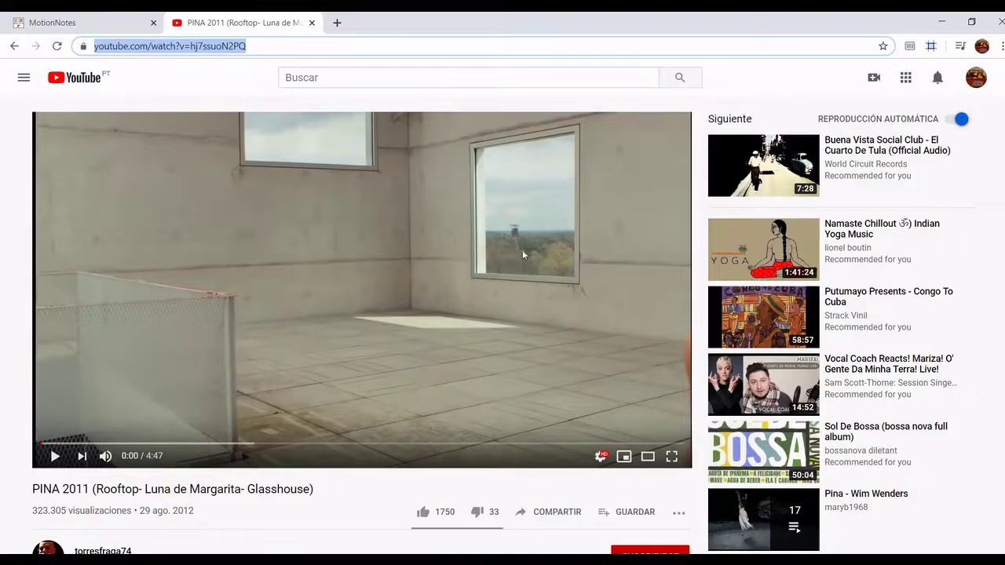
left_click(552, 511)
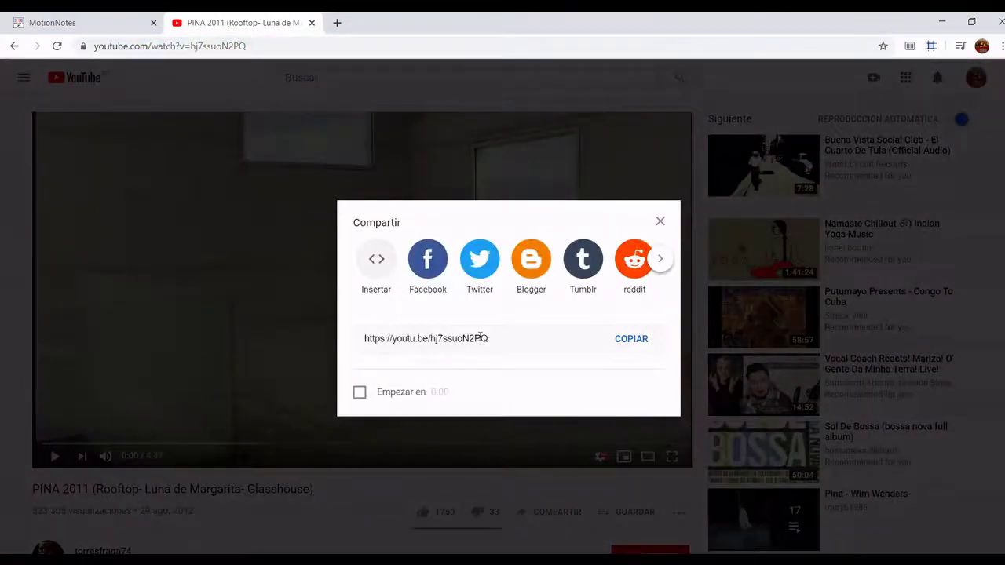
left_click(329, 332)
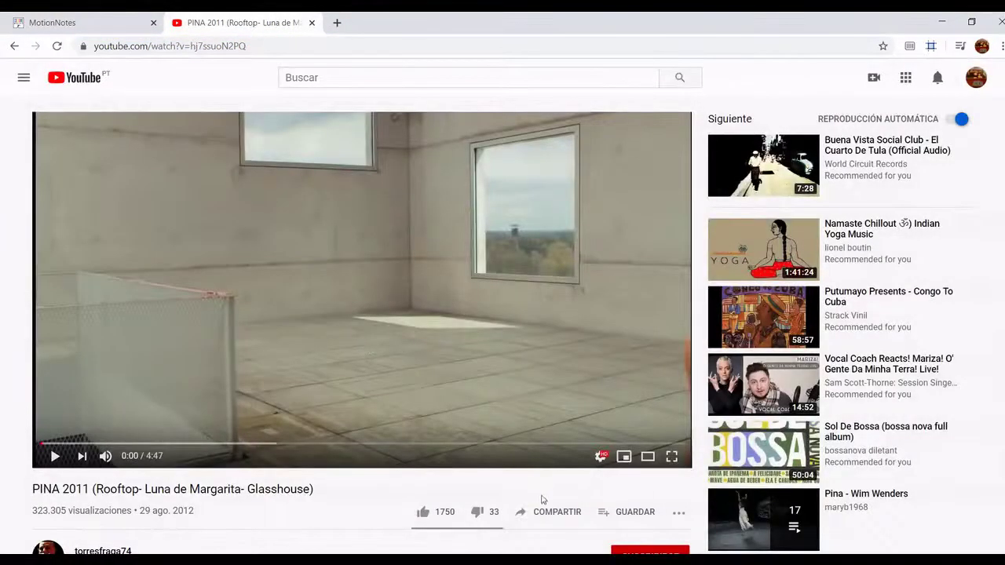
left_click(546, 511)
left_click(631, 338)
left_click(87, 23)
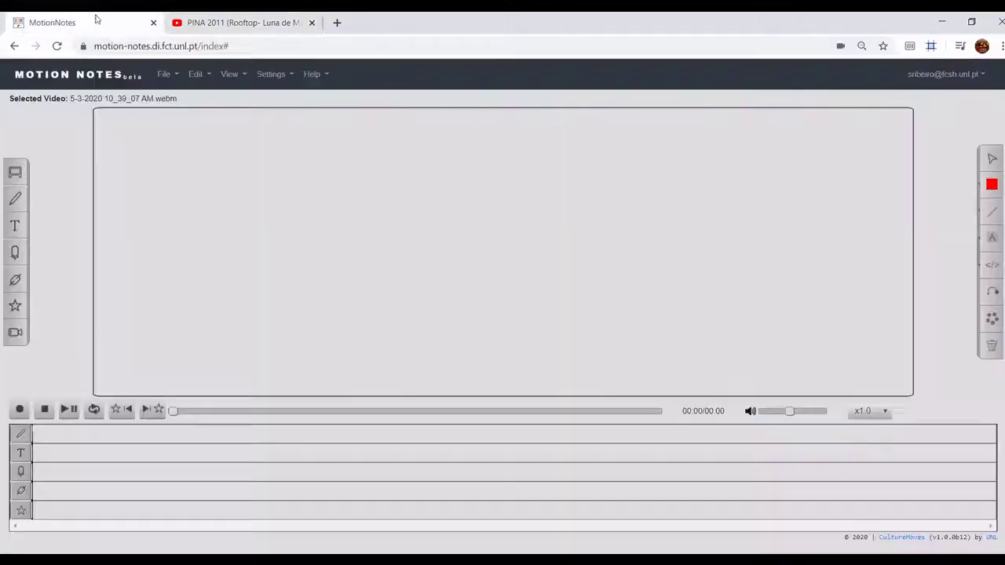
left_click(166, 77)
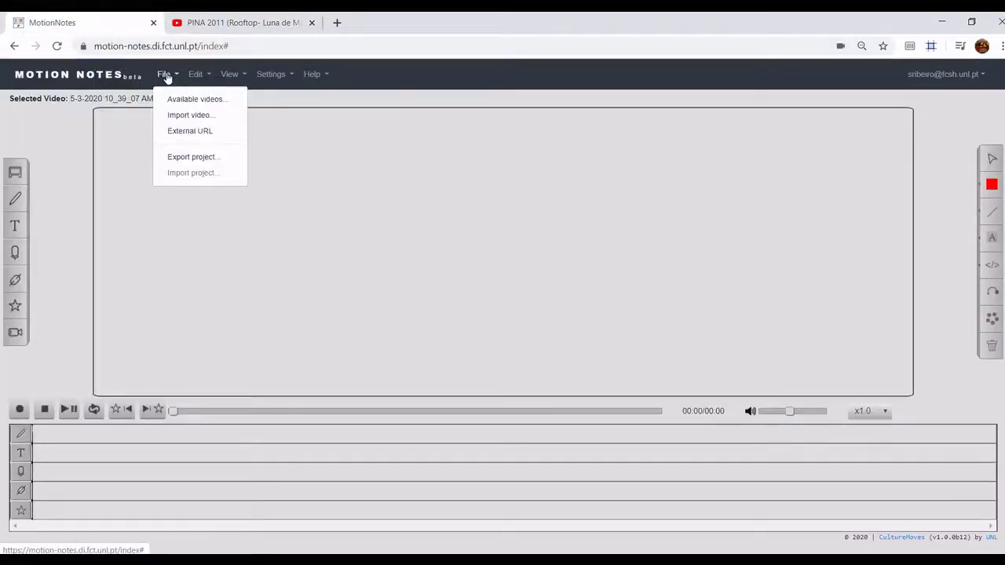
left_click(192, 133)
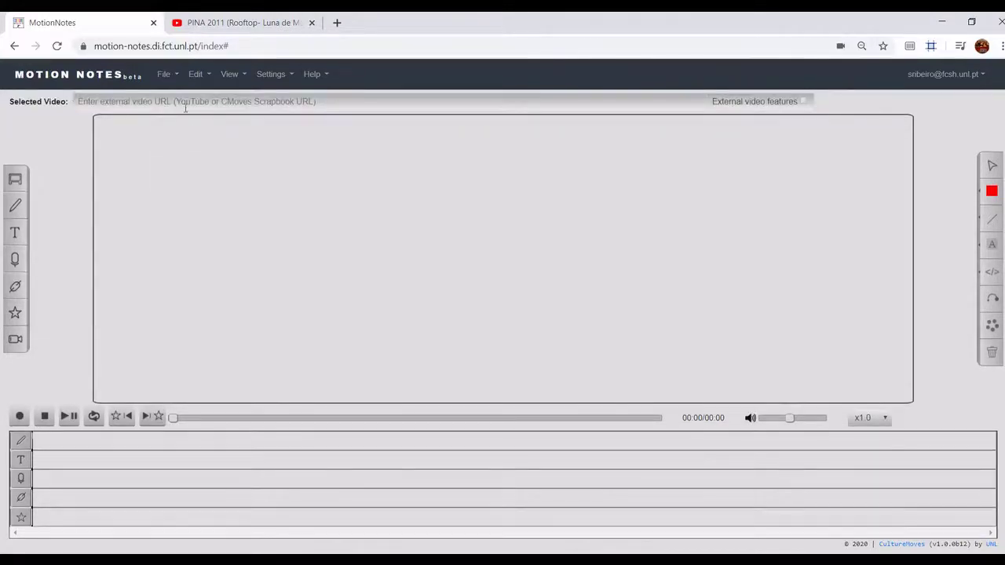
left_click(186, 107)
key("ctrl+v")
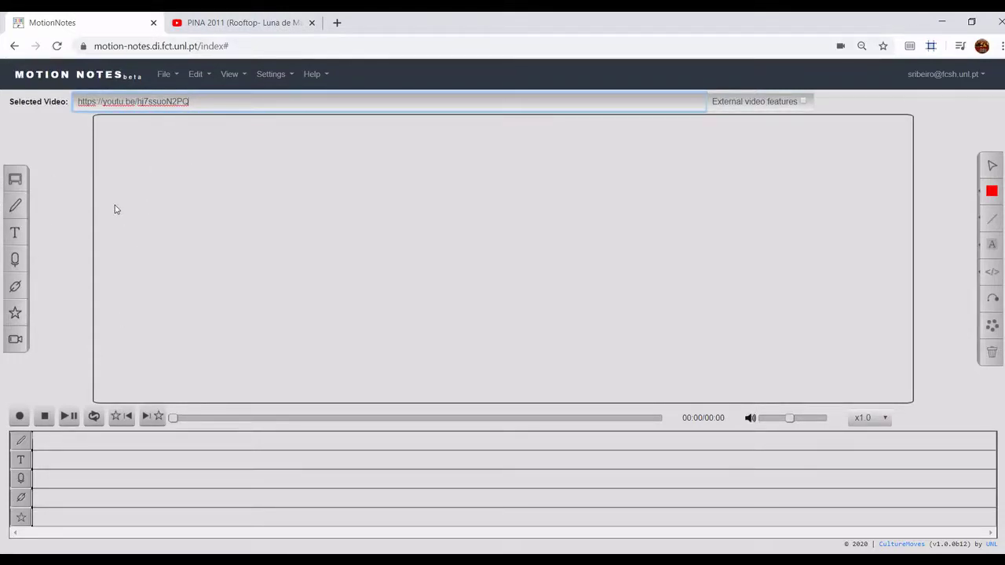
left_click(71, 418)
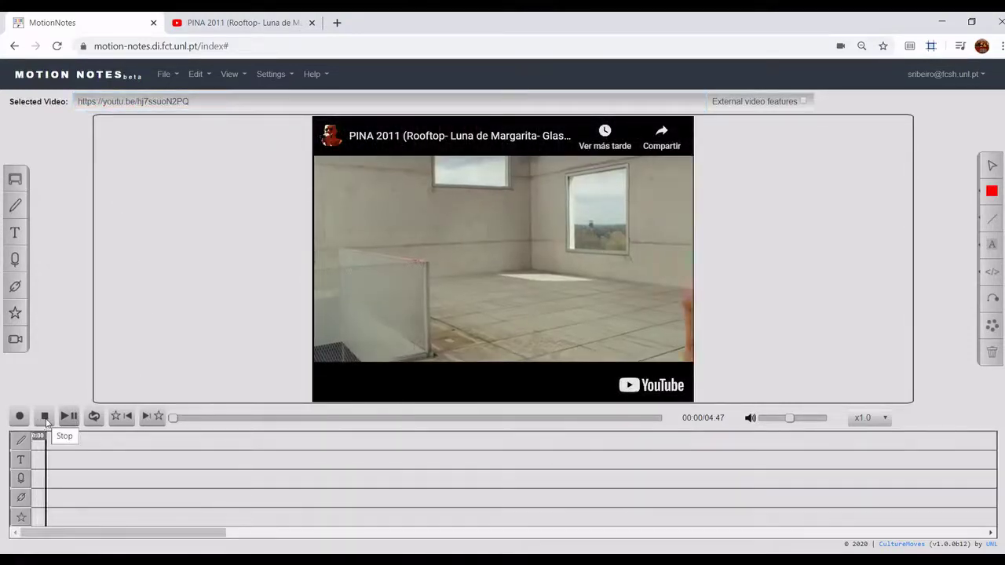
Step: Stop the YouTube video and select its URL in the Selected Video field for replacement
left_click(46, 423)
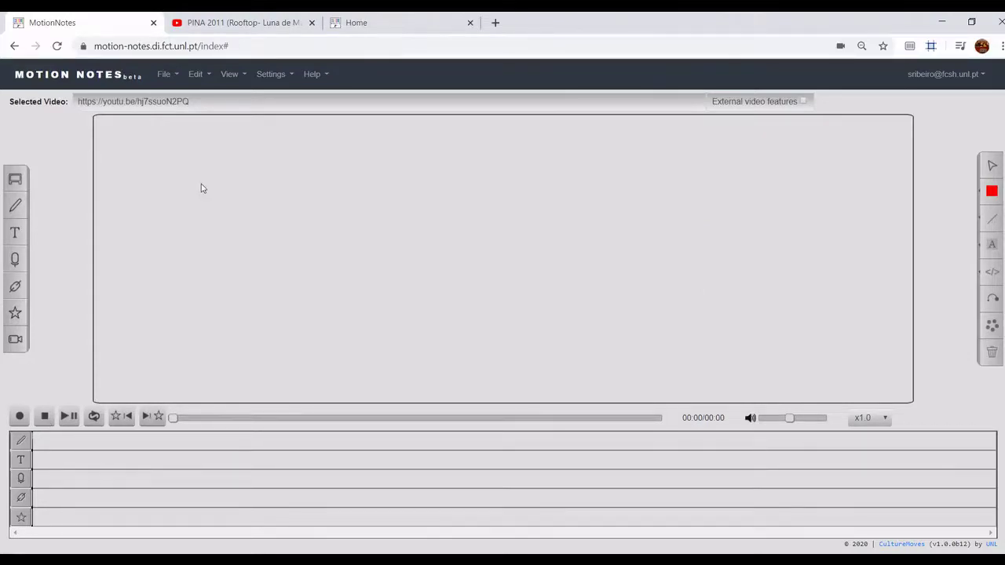
left_click(158, 99)
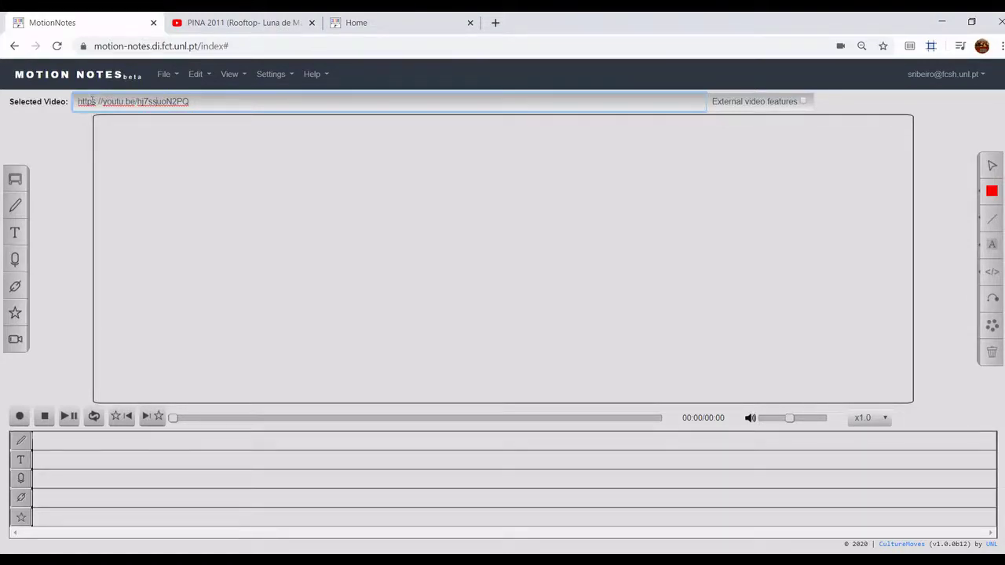
left_click_drag(92, 101, 188, 102)
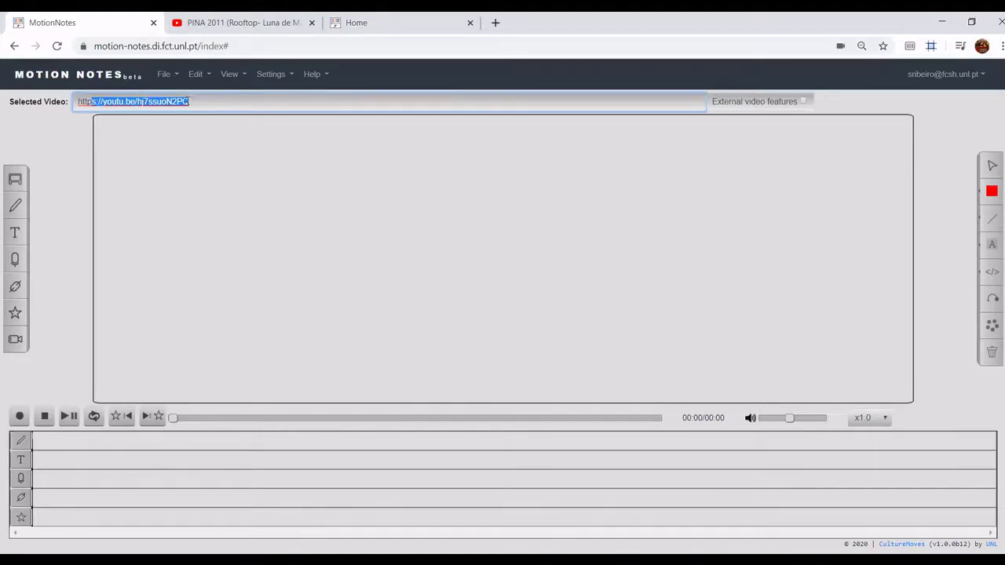
Step: Switch to the CultureMoves portal and copy the link of the Mutability video from the user's content
left_click(393, 24)
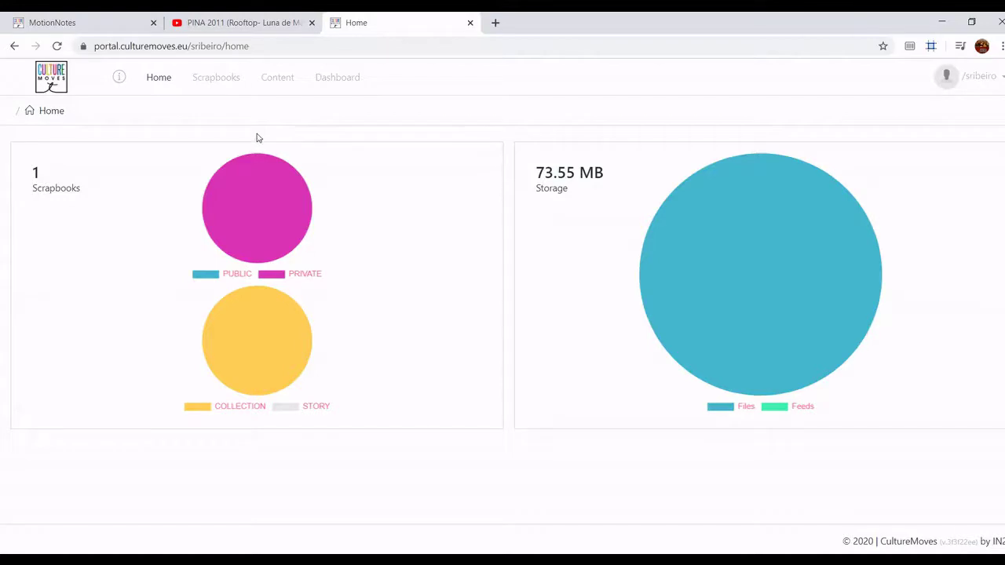
left_click(283, 79)
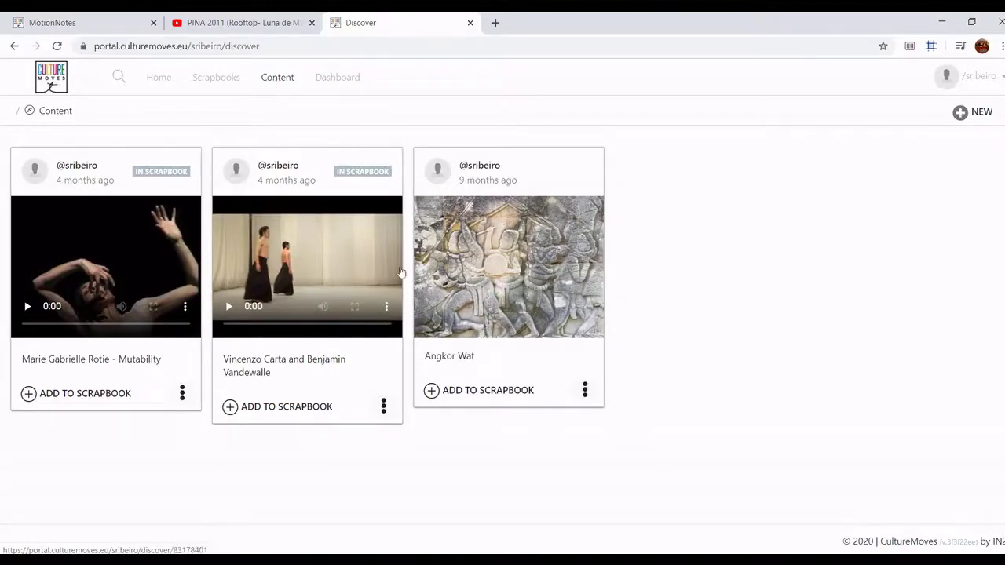
left_click(182, 394)
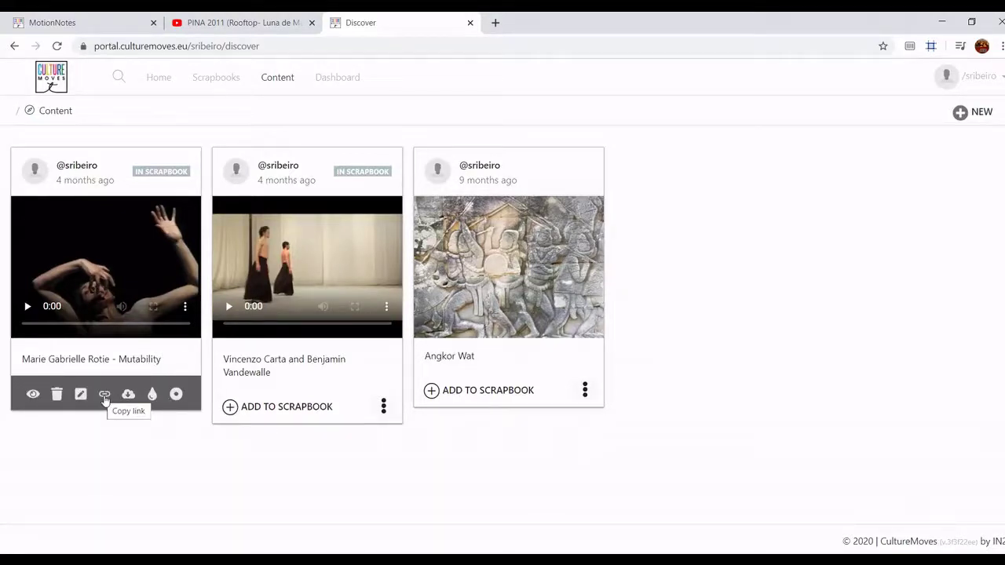
left_click(104, 395)
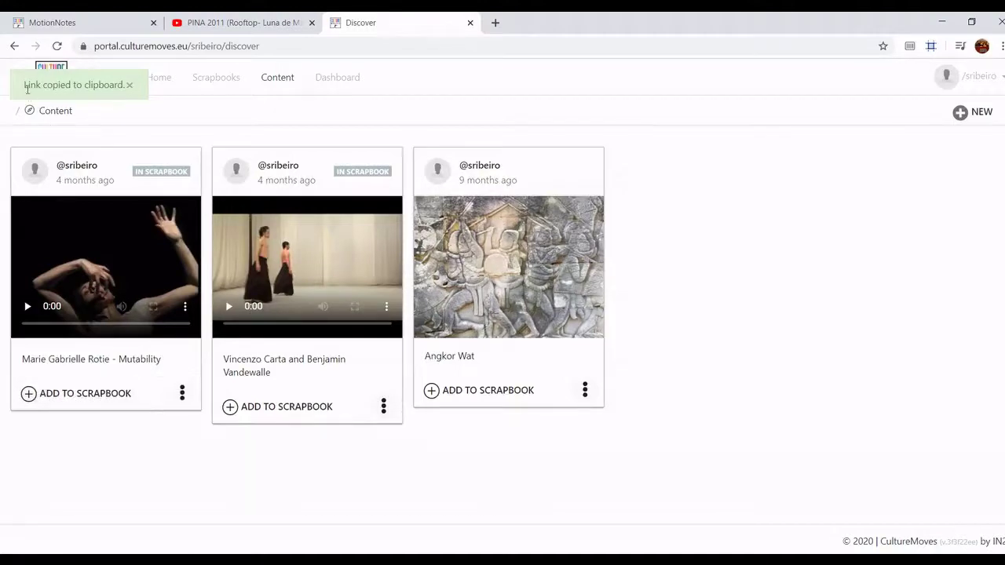
Step: Back in Motion Notes, load the copied CultureMoves video link, play it briefly, pause it and stop it
left_click(92, 29)
key("ctrl+v")
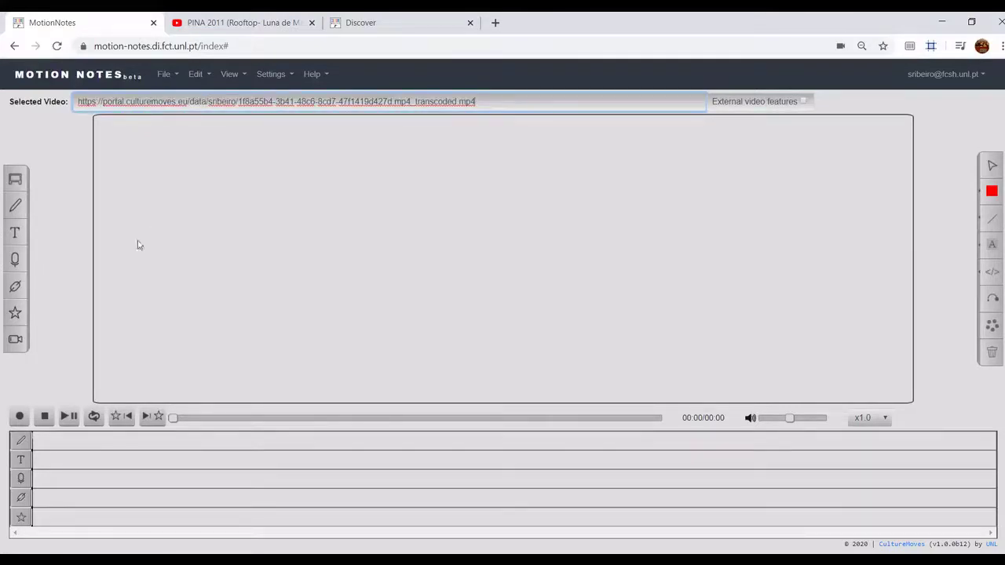
left_click(65, 417)
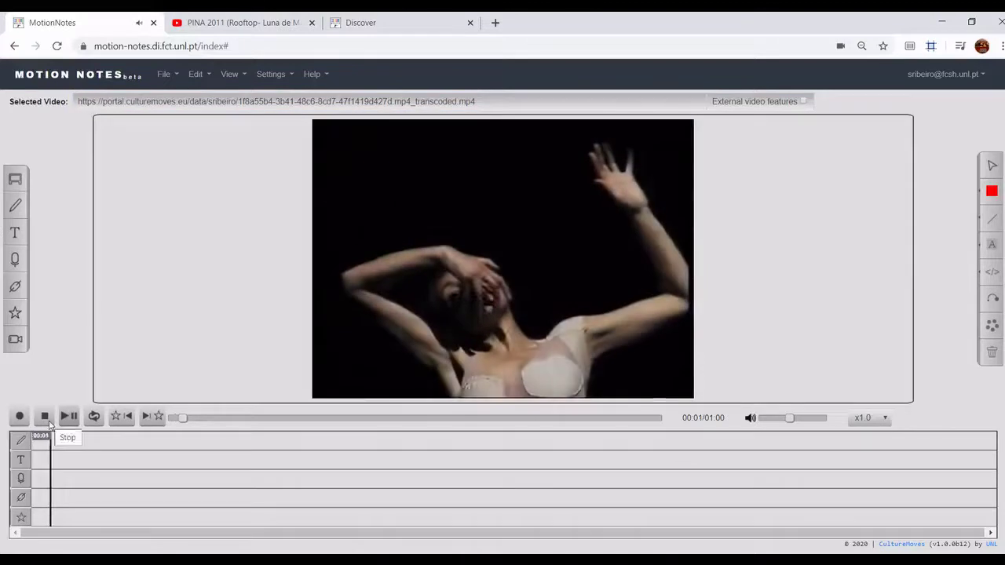
left_click(70, 419)
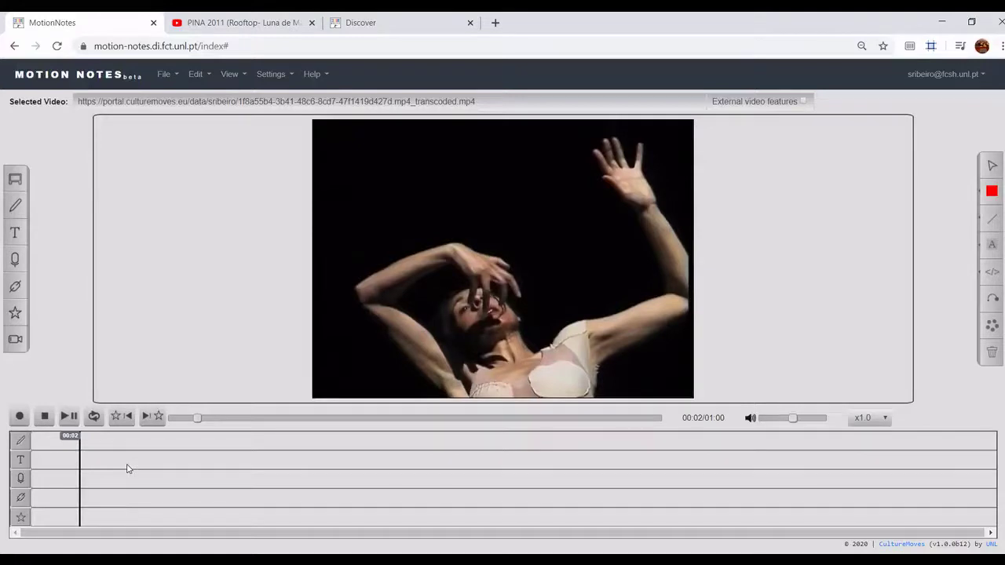
left_click(45, 421)
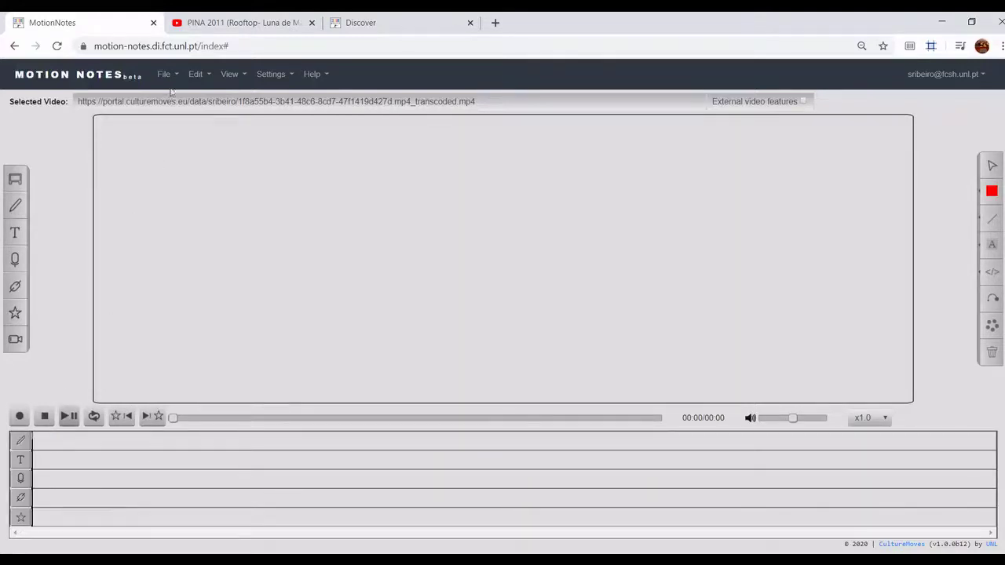
Step: Open 4-3-2020 8_07_03 PM.webm from the recorded or imported videos, play it briefly and stop it
left_click(165, 74)
left_click(183, 97)
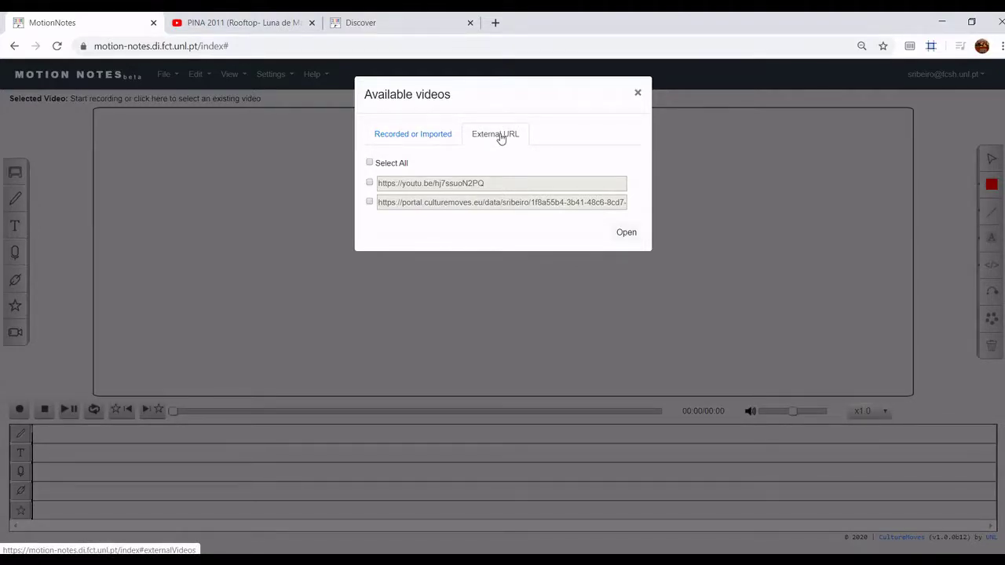
left_click(385, 135)
left_click(370, 183)
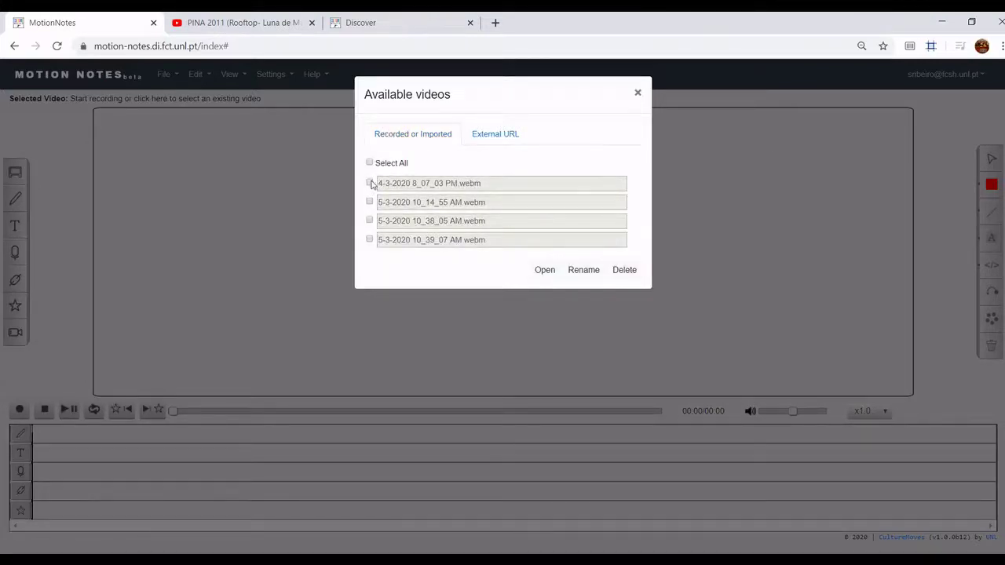
left_click(549, 273)
left_click(66, 411)
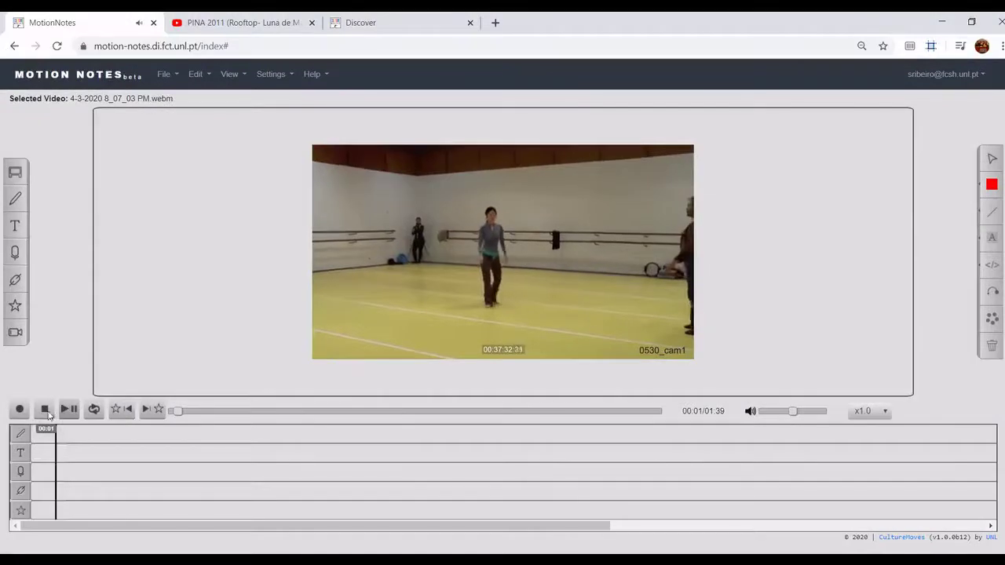
left_click(45, 409)
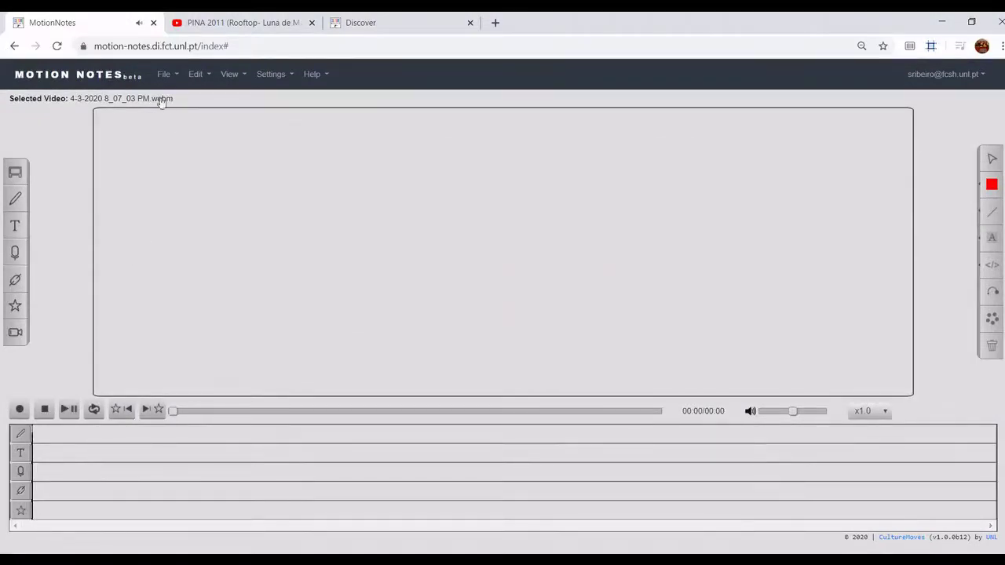
Step: Open the portal.culturemoves.eu video from the available external URLs, play it for about 8 seconds and stop it
left_click(163, 74)
left_click(180, 99)
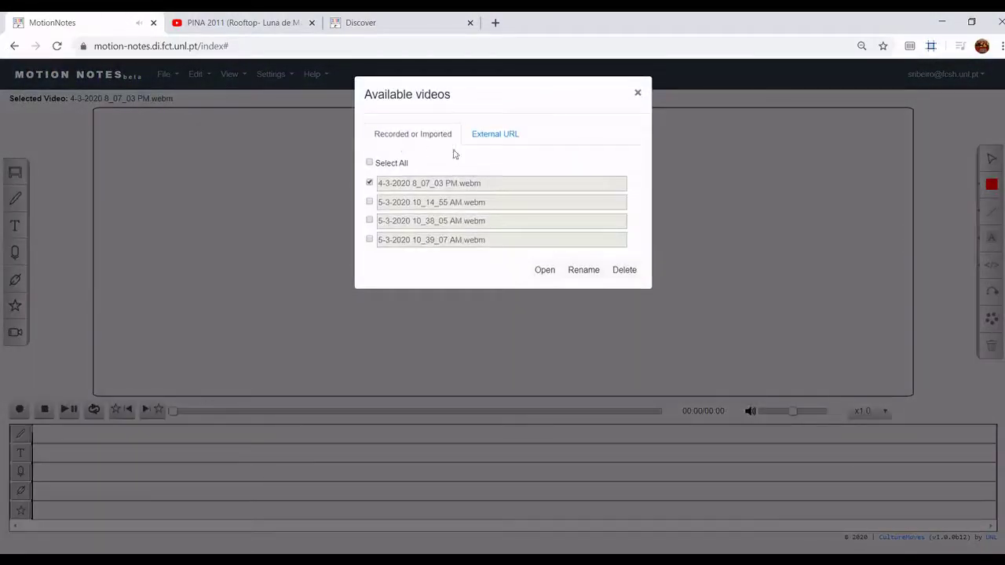
left_click(487, 140)
left_click(390, 206)
left_click(626, 234)
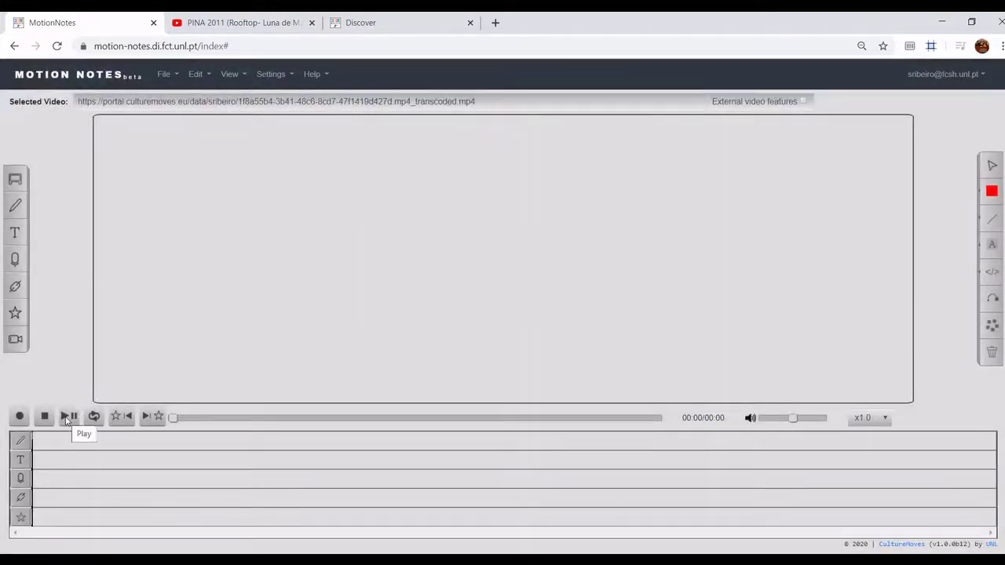
left_click(67, 418)
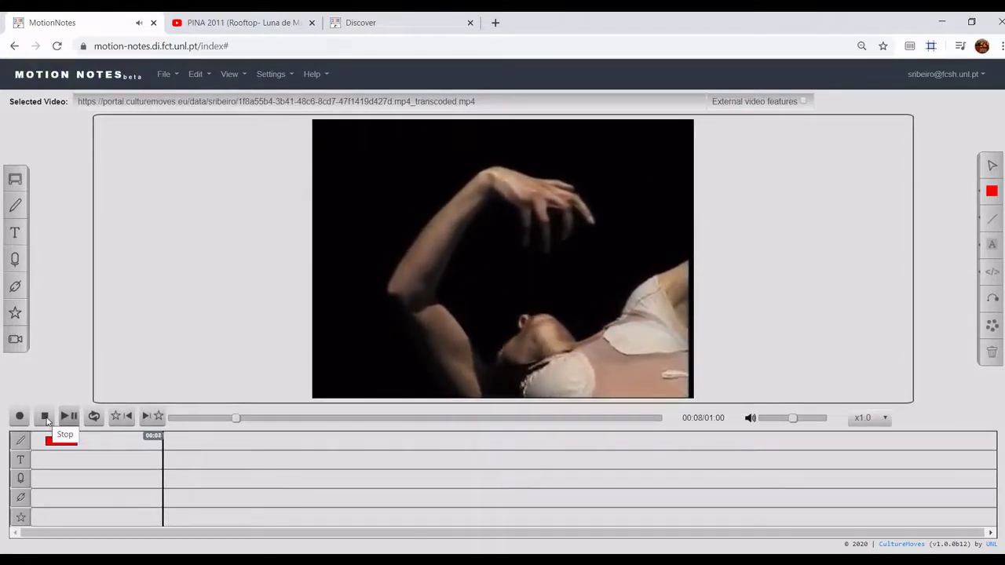
left_click(45, 417)
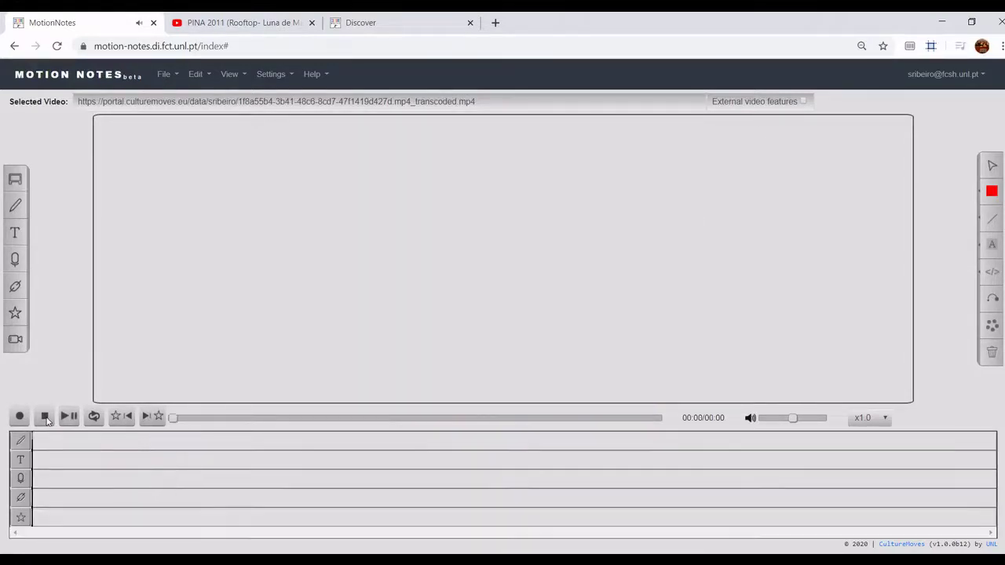
Step: Rename the imported video 4-3-2020 8_07_03 PM.webm to firstImportedVideo.webm in the available videos list
left_click(164, 79)
left_click(185, 100)
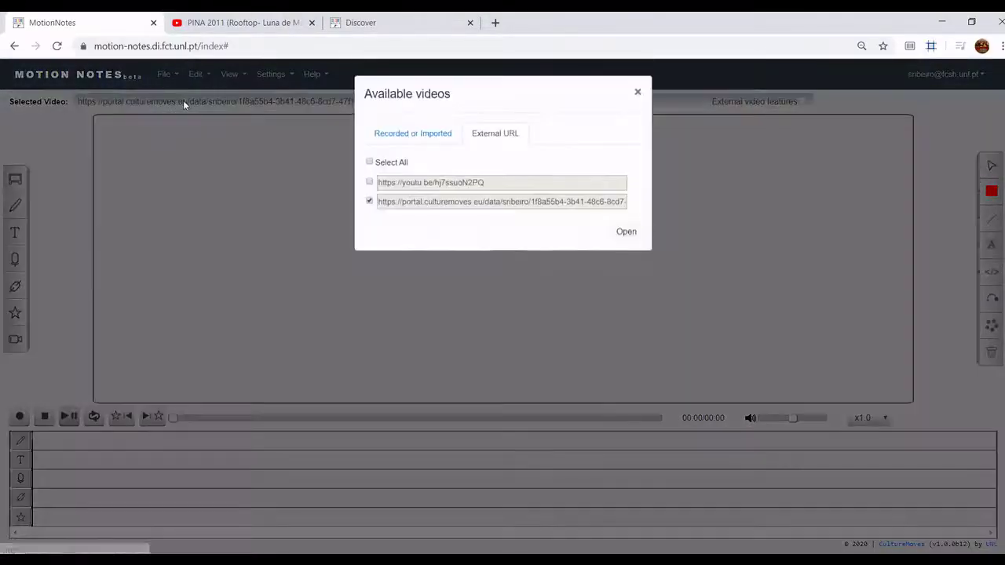
left_click(426, 139)
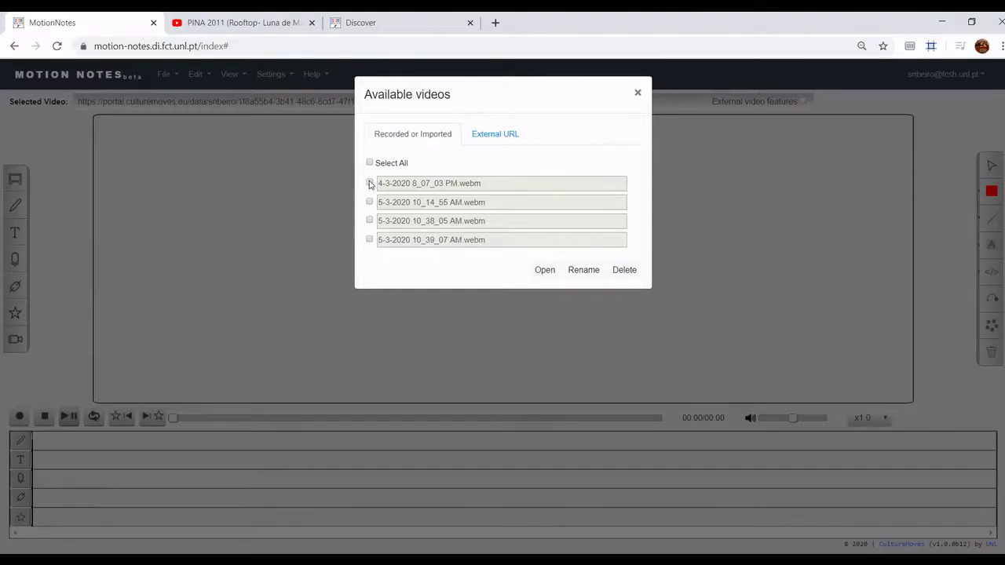
left_click(370, 183)
left_click(583, 270)
left_click_drag(457, 182, 370, 168)
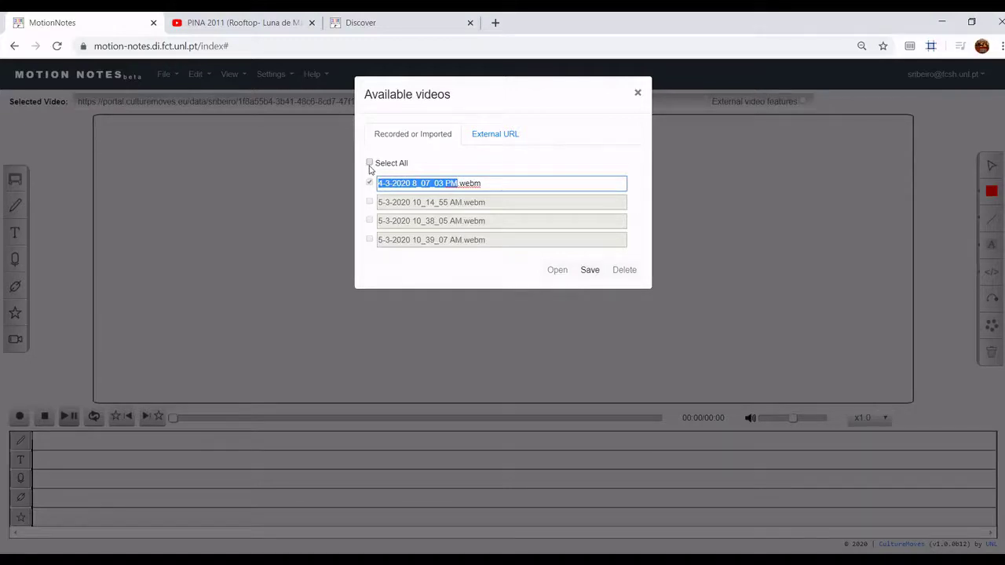
type("firs")
type("tImportedVid")
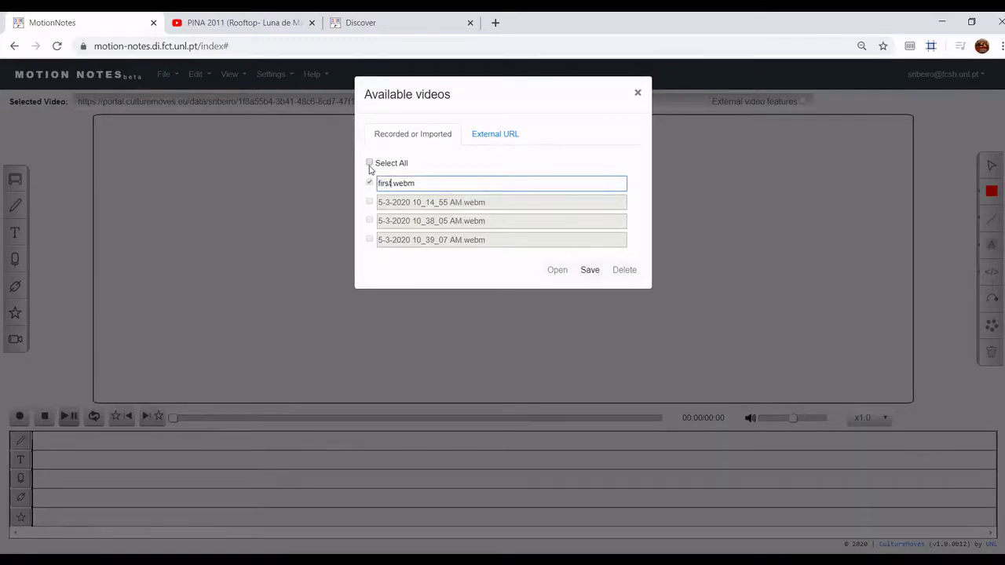
type("eo")
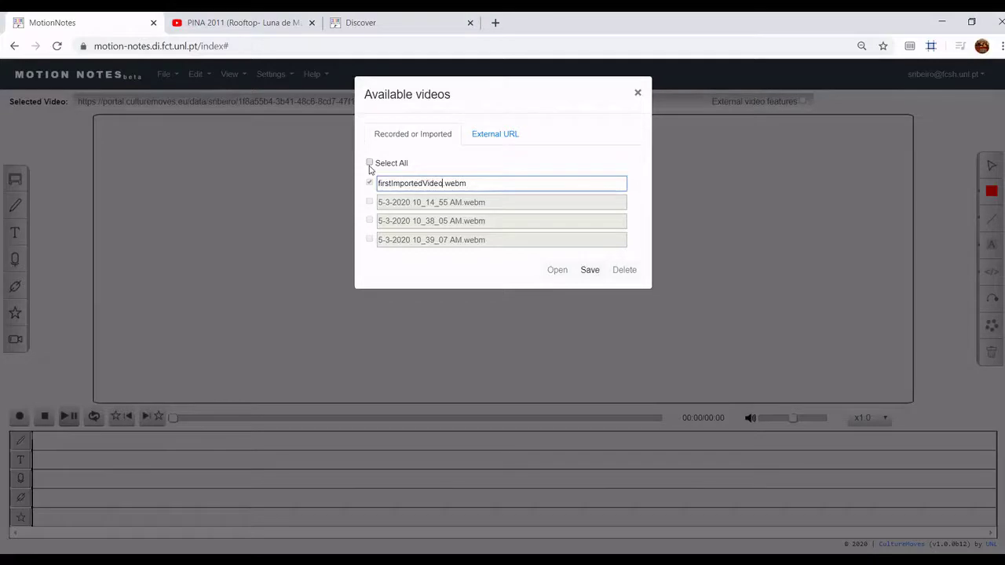
key("Return")
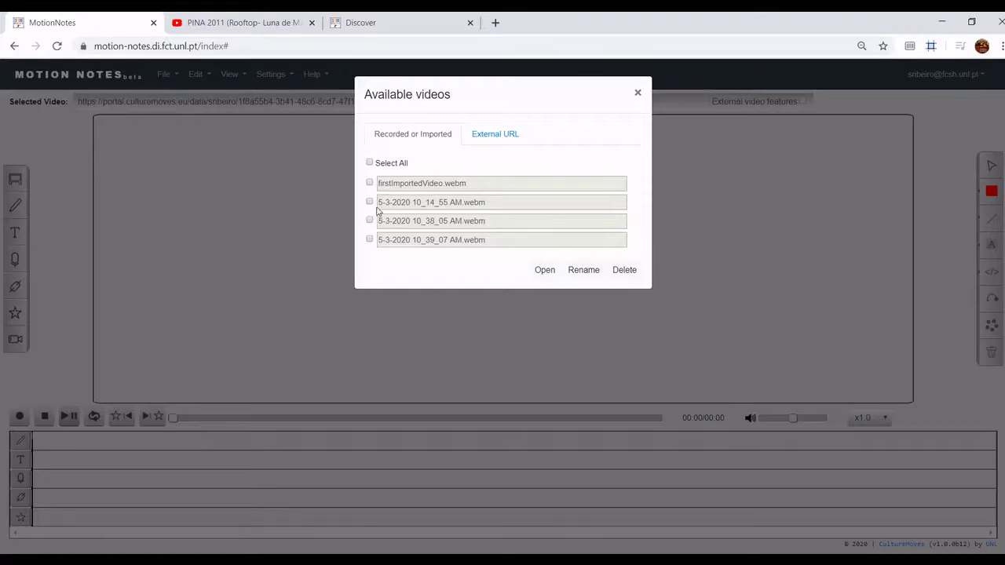
Step: Mark the first two recorded or imported videos, then toggle the selection of all videos on and off
left_click(369, 183)
left_click(369, 202)
left_click(369, 163)
left_click(369, 164)
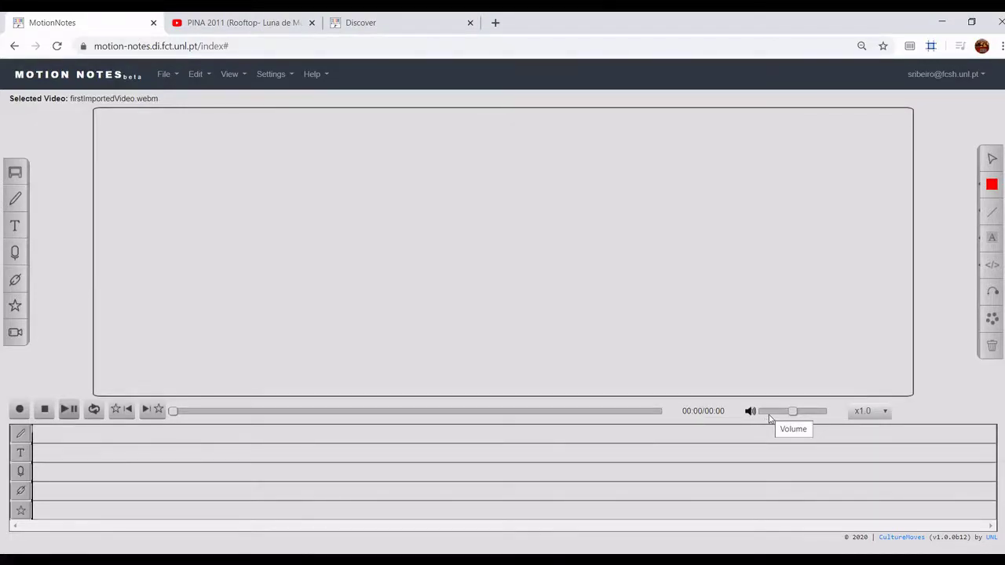
Step: Play firstImportedVideo.webm for about one second and halt the playback
left_click(64, 409)
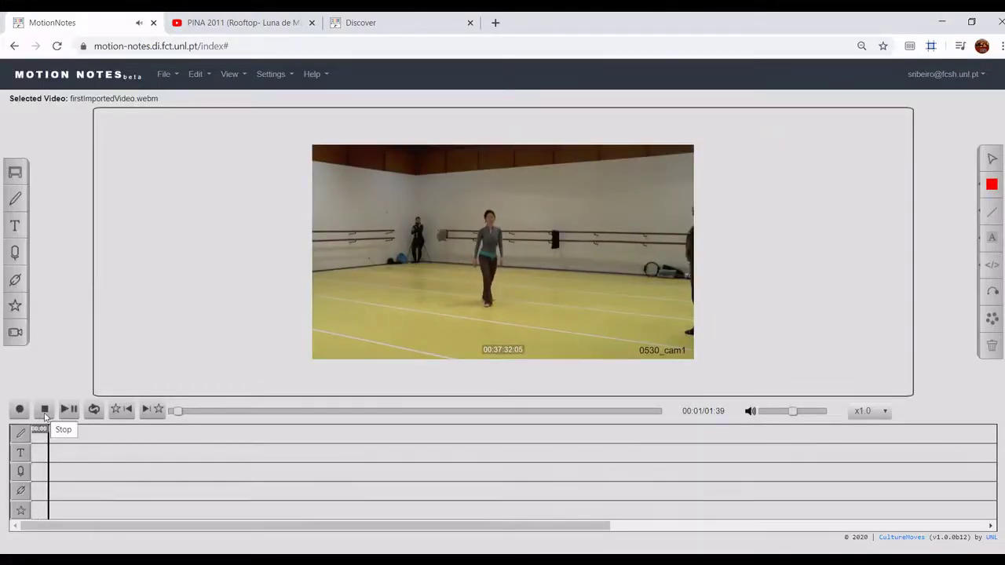
left_click(45, 415)
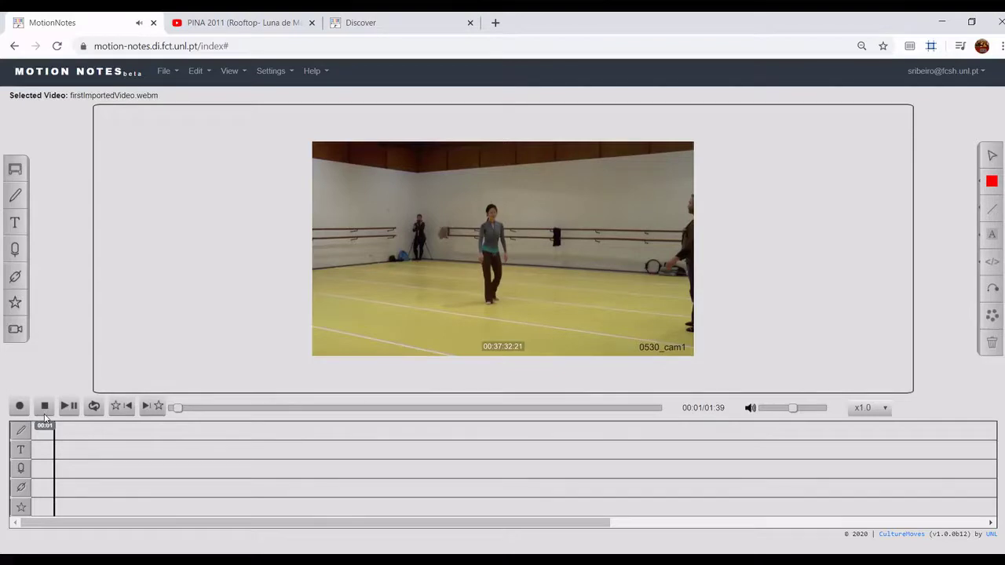
Step: Enable mirroring of the video image in the Preferences and save the change
left_click(271, 71)
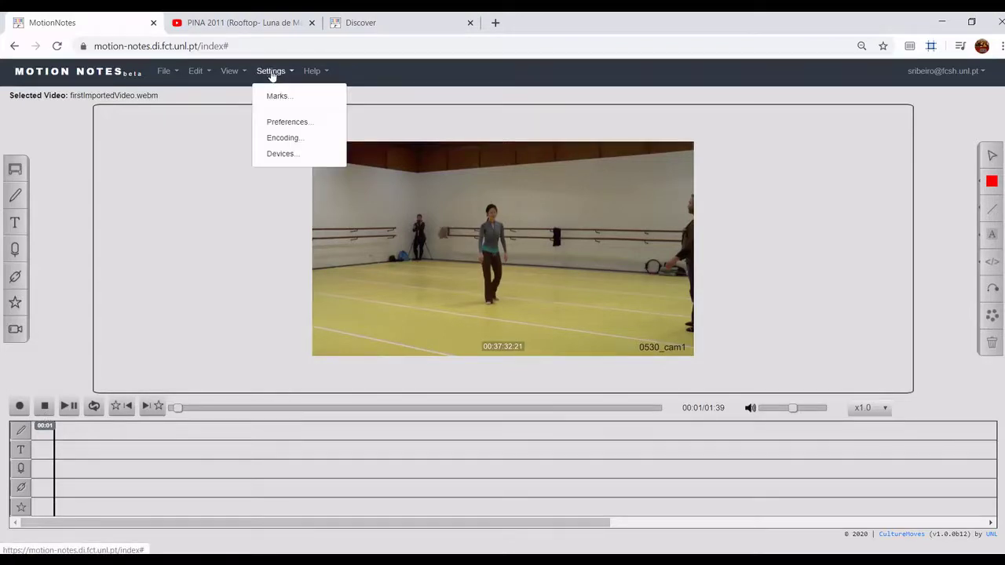
left_click(286, 124)
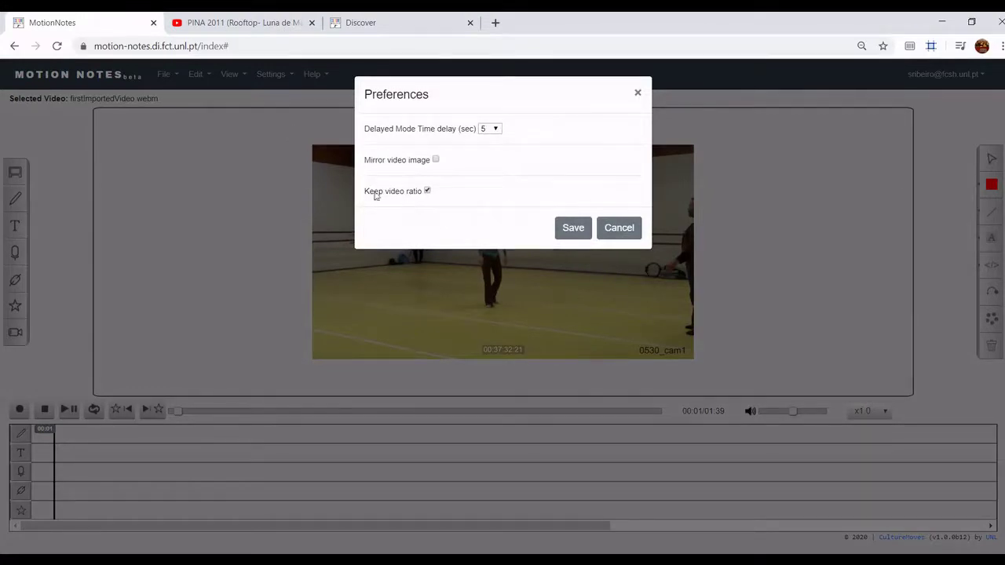
left_click(436, 160)
left_click(570, 227)
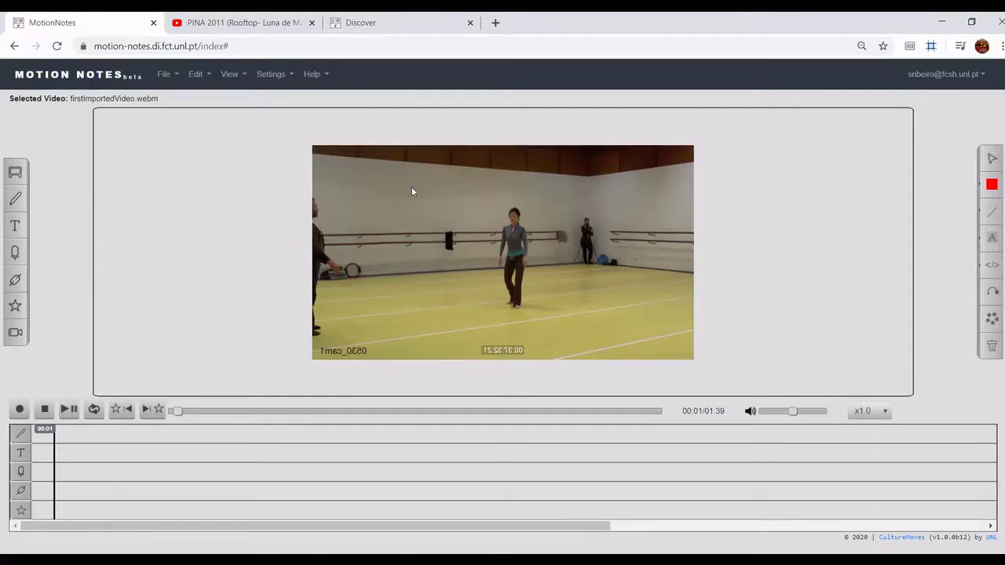
left_click(277, 74)
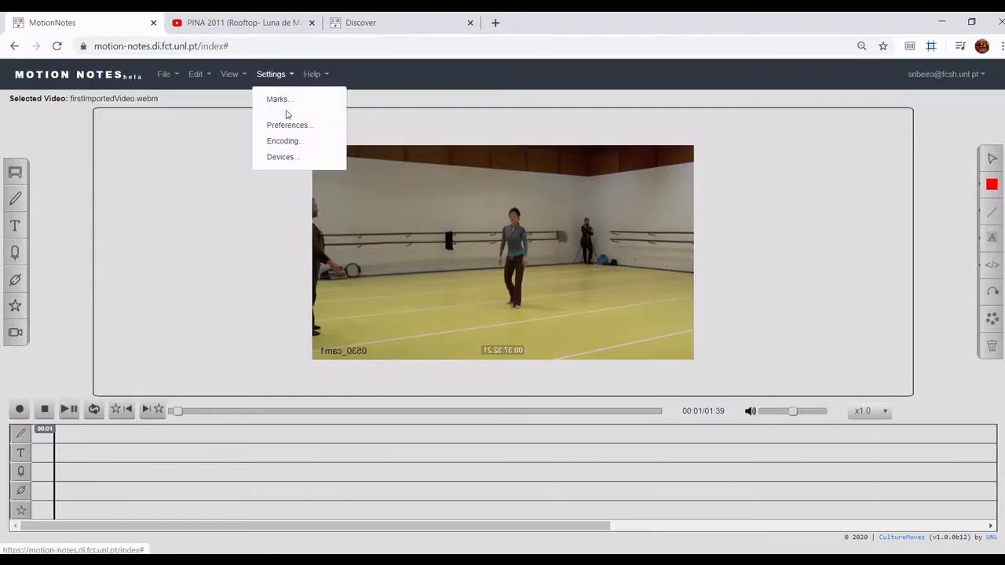
left_click(154, 253)
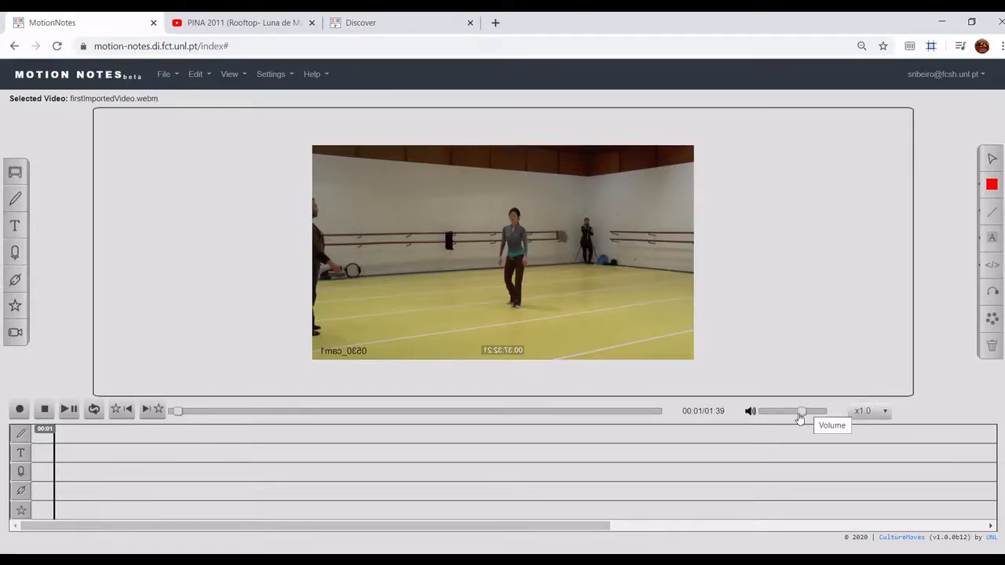
Step: Raise the playback volume and show the available playback speeds
left_click_drag(798, 418, 816, 419)
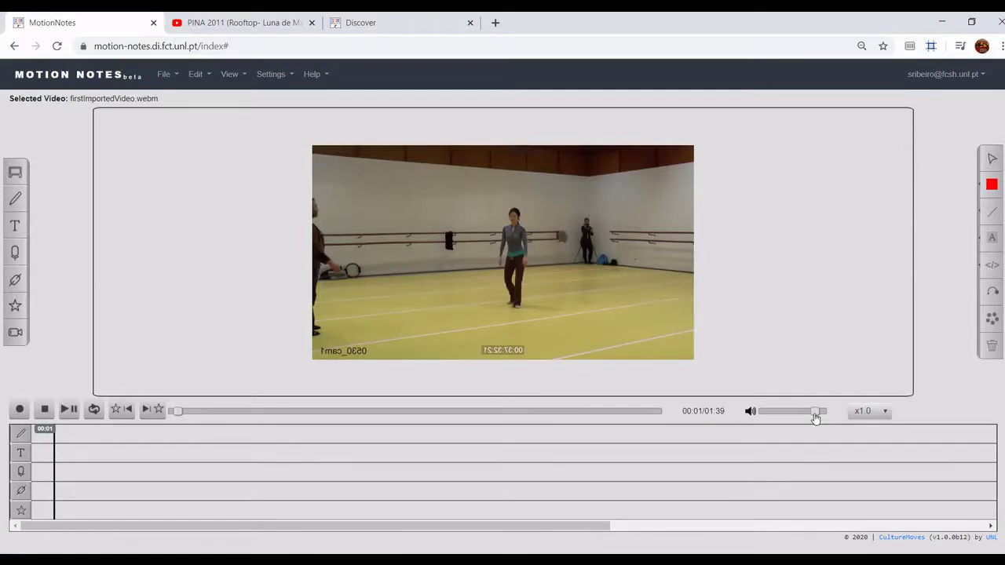
left_click(877, 416)
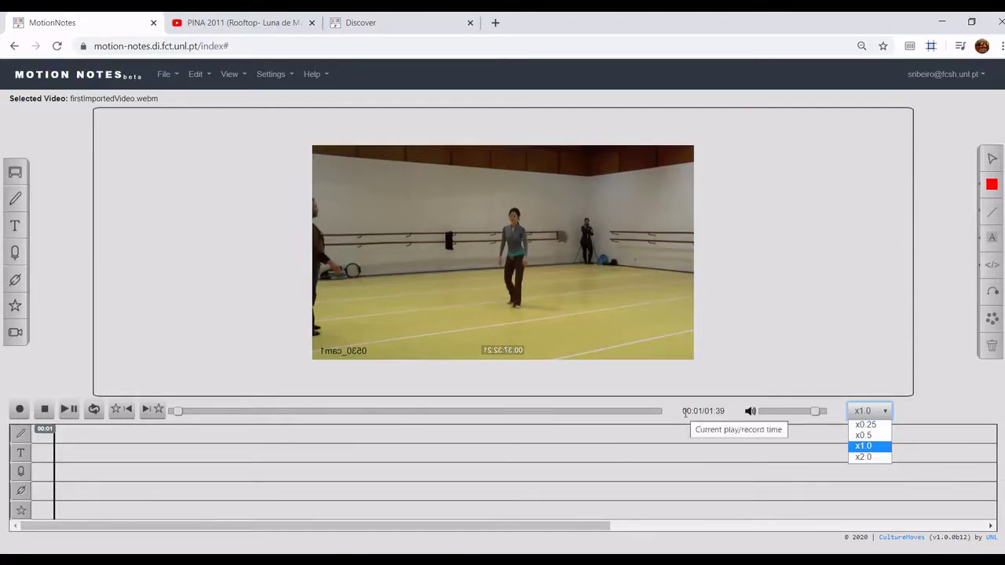
Step: Play firstImportedVideo.webm at a lower volume and jump to 01:03 in the video
left_click(67, 409)
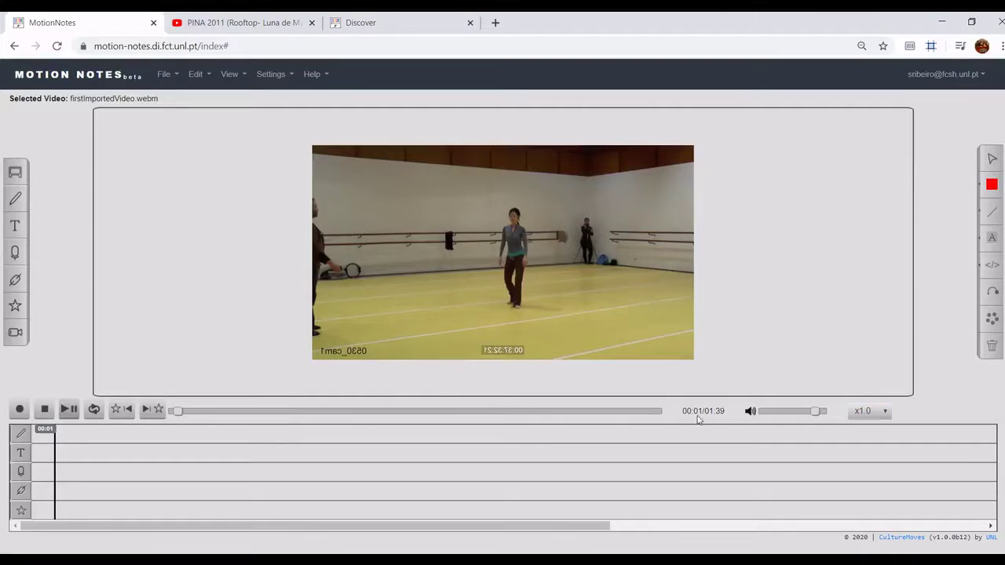
left_click_drag(764, 411, 774, 412)
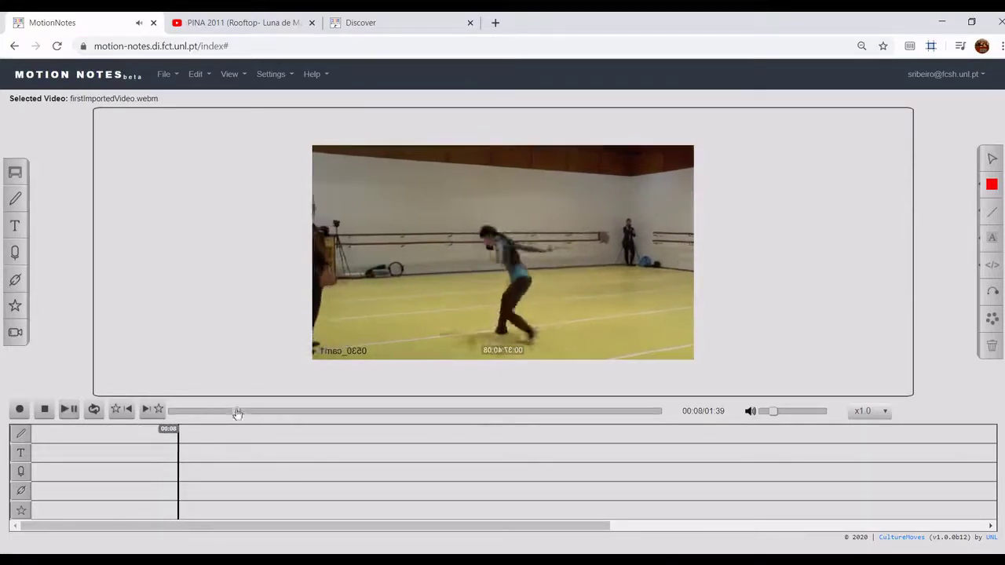
left_click(236, 412)
left_click(482, 411)
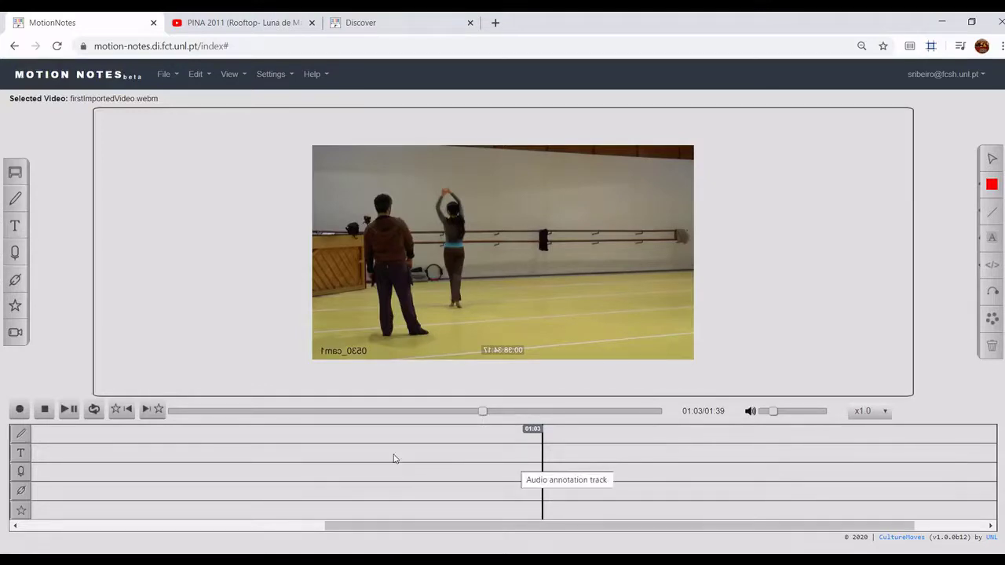
Step: Move the playhead on the annotation timeline back to about 00:54
left_click(394, 459)
left_click(471, 449)
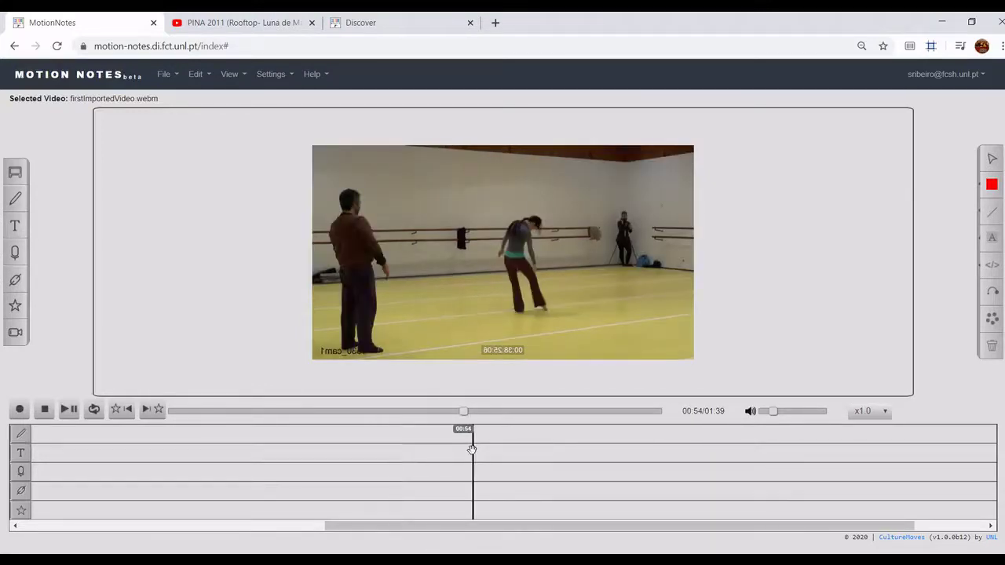
mouse_move(473, 449)
left_mouse_down()
mouse_move(330, 460)
mouse_move(457, 462)
mouse_move(464, 452)
left_mouse_up()
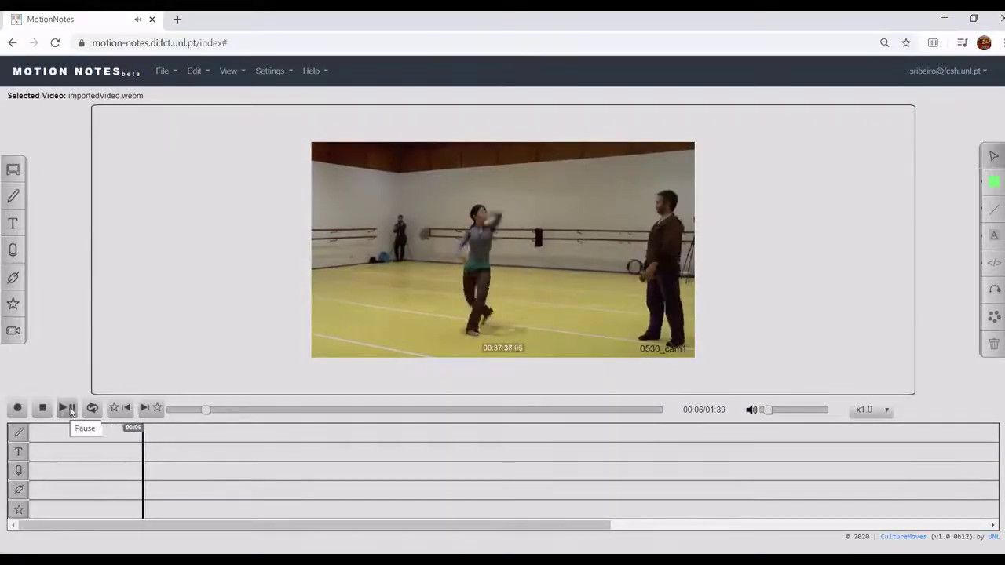
Step: Pause importedVideo.webm at 00:07 and draw a red freehand loop of Normal thickness around the dancer's raised leg
left_click(69, 413)
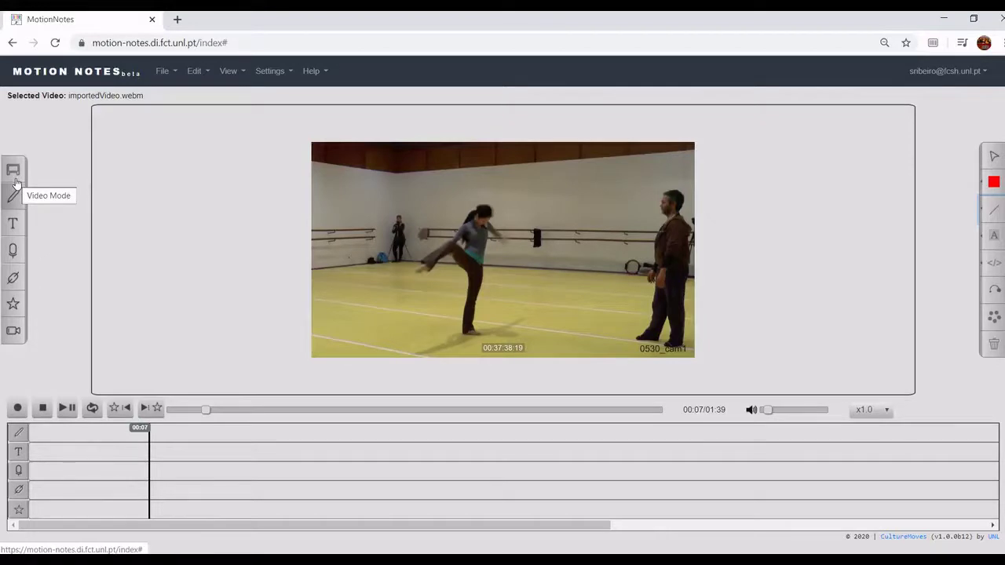
left_click(14, 194)
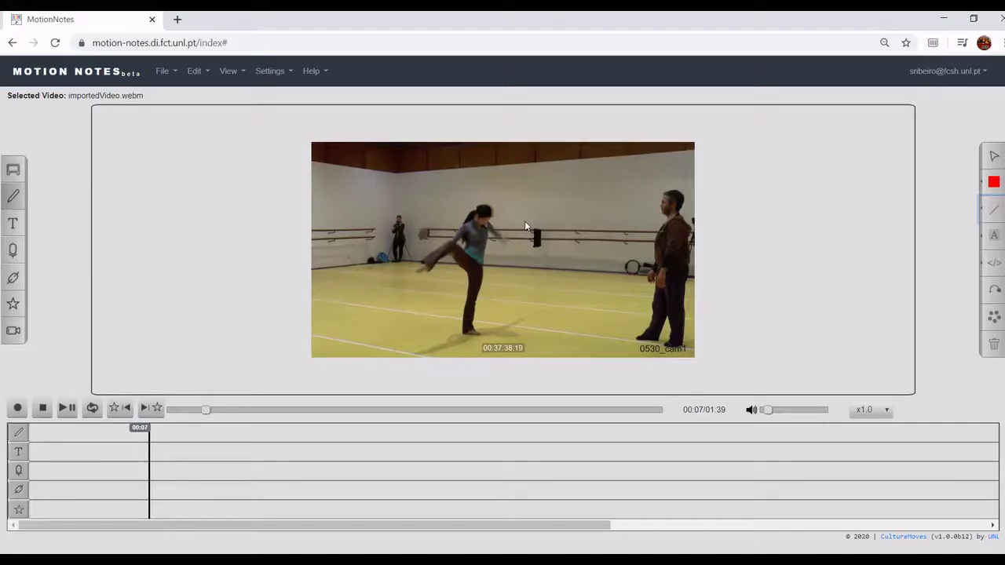
left_click(994, 182)
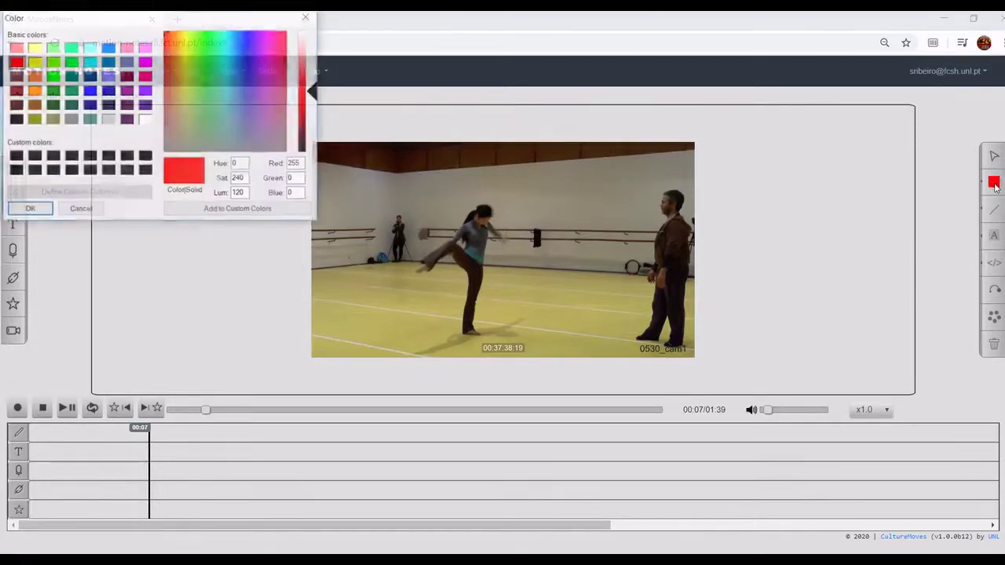
left_click(30, 208)
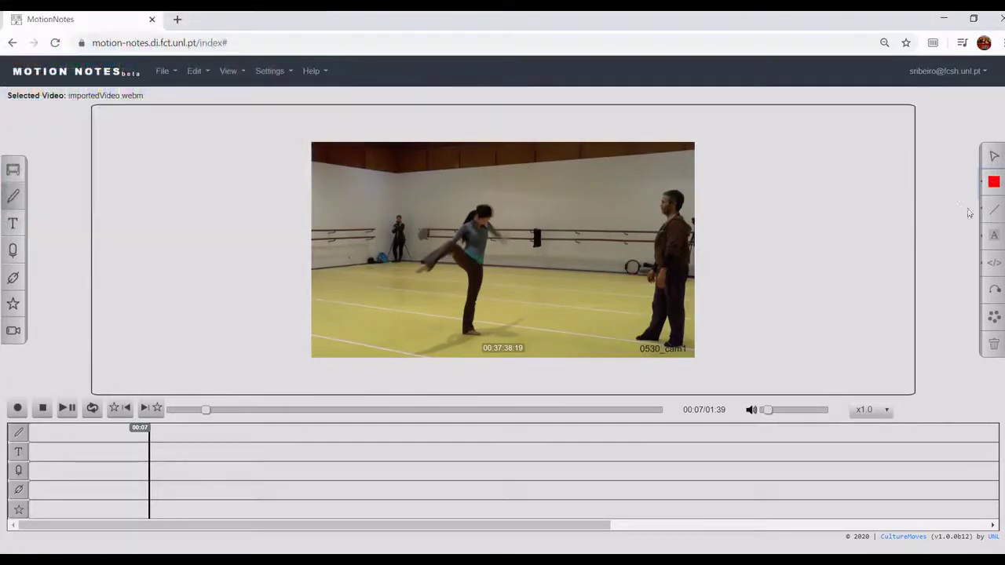
left_click(992, 210)
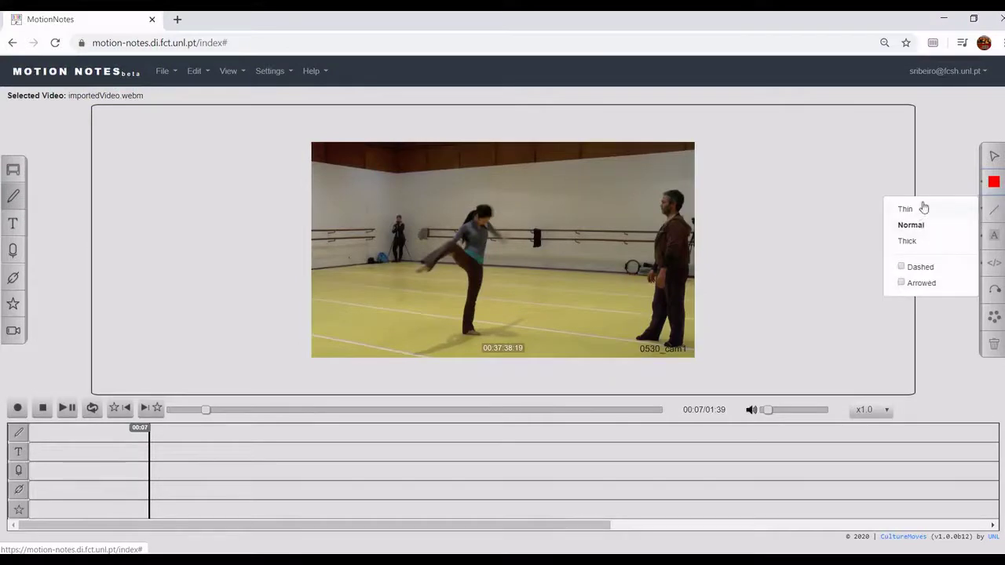
left_click(930, 320)
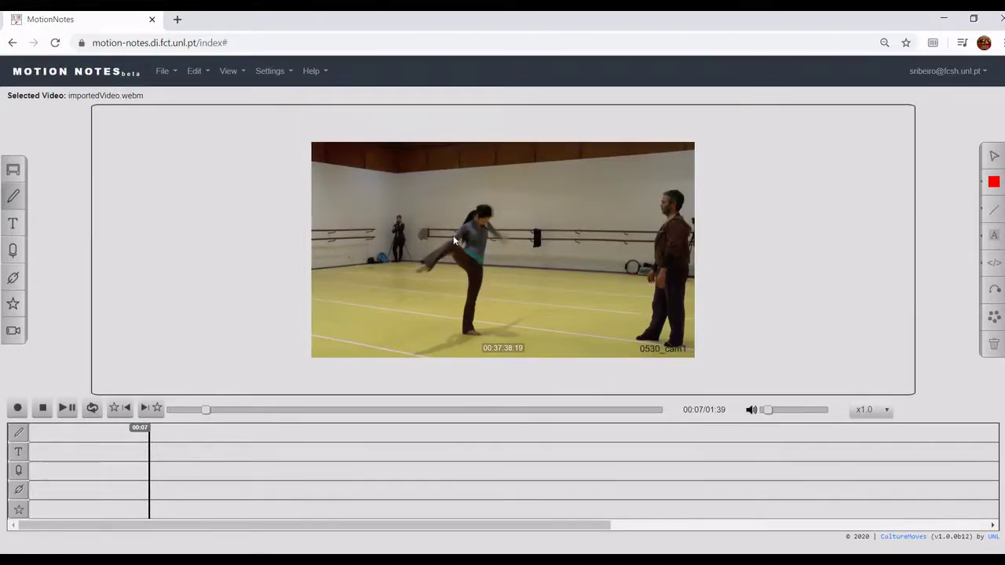
mouse_move(428, 247)
left_mouse_down()
mouse_move(446, 271)
mouse_move(470, 267)
mouse_move(454, 241)
left_mouse_up()
Step: Add the text annotation "open arms widely" over the dancer's legs at 00:08 and show the available text sizes
left_click(66, 409)
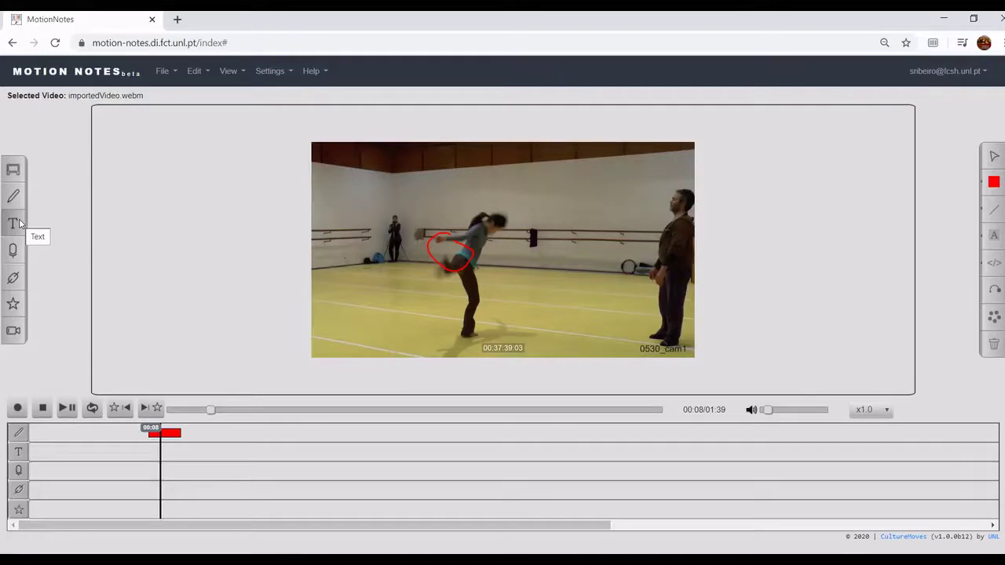
left_click(23, 225)
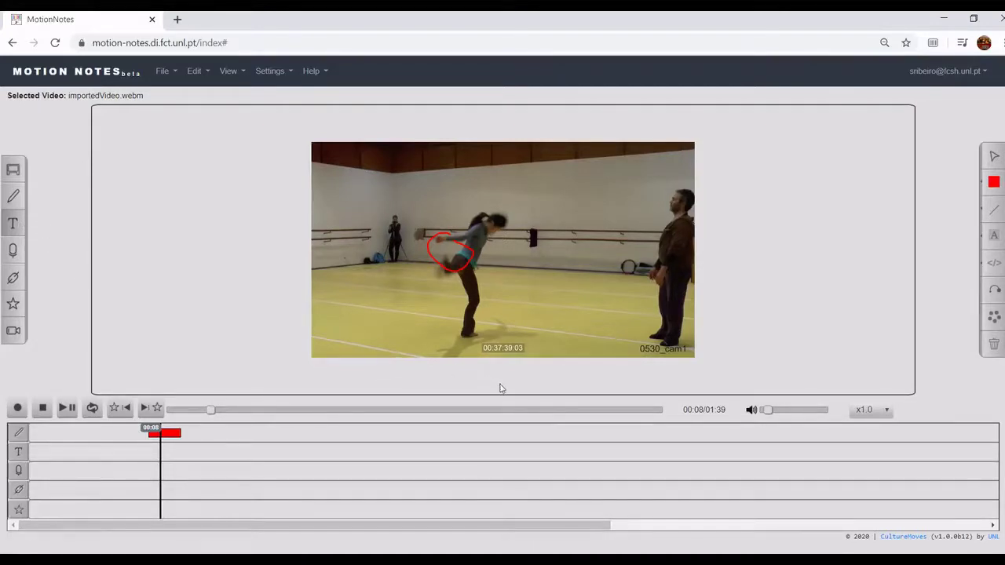
left_click(457, 295)
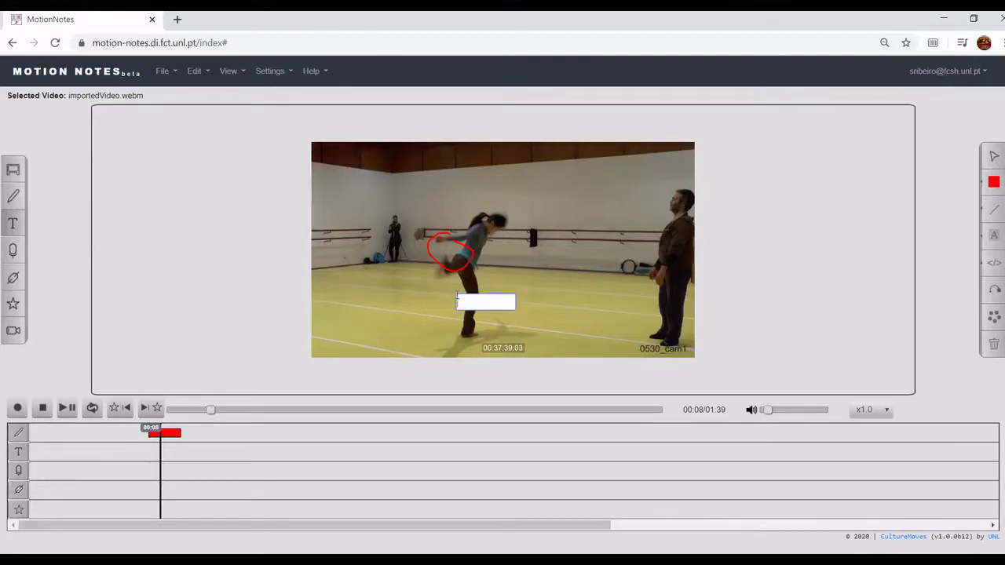
type("open arms widely")
key("Return")
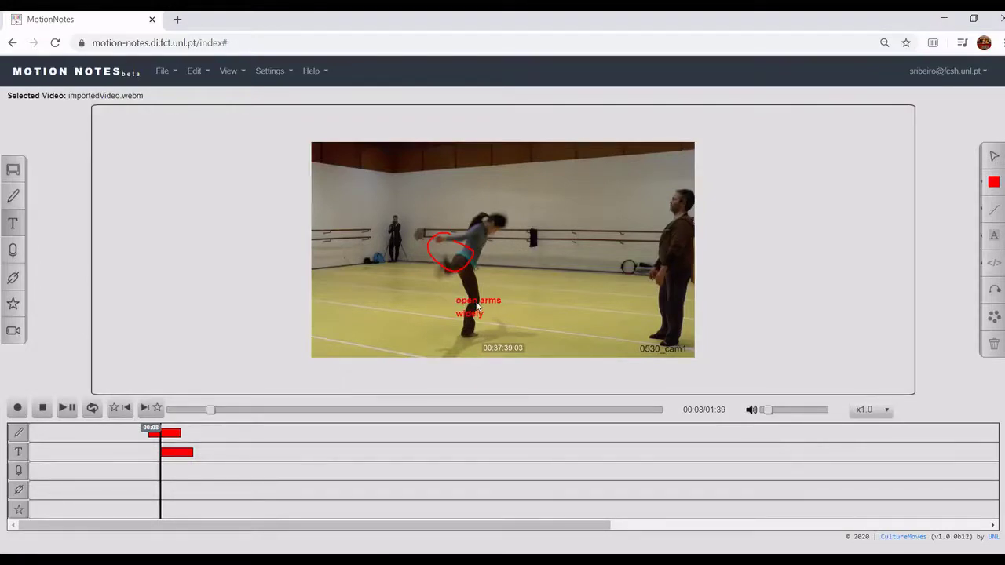
left_click(991, 236)
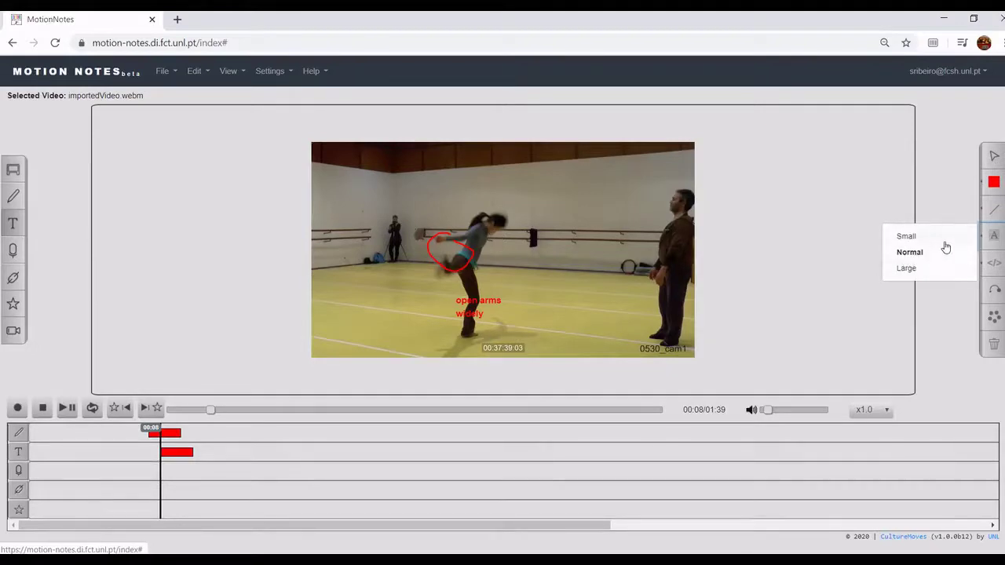
Step: Record an audio annotation at 00:24 of importedVideo.webm and play the video over it
left_click(62, 417)
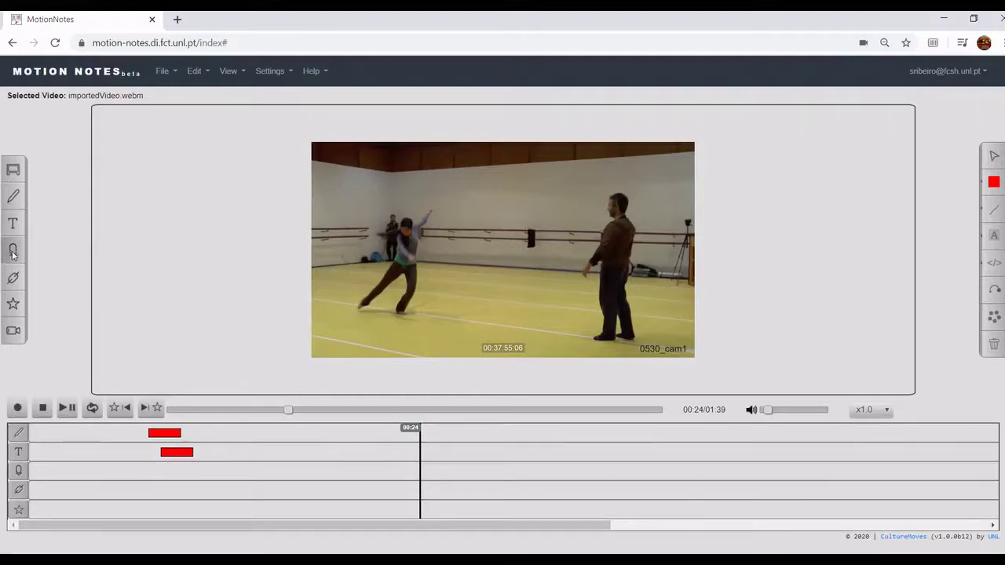
left_click(22, 257)
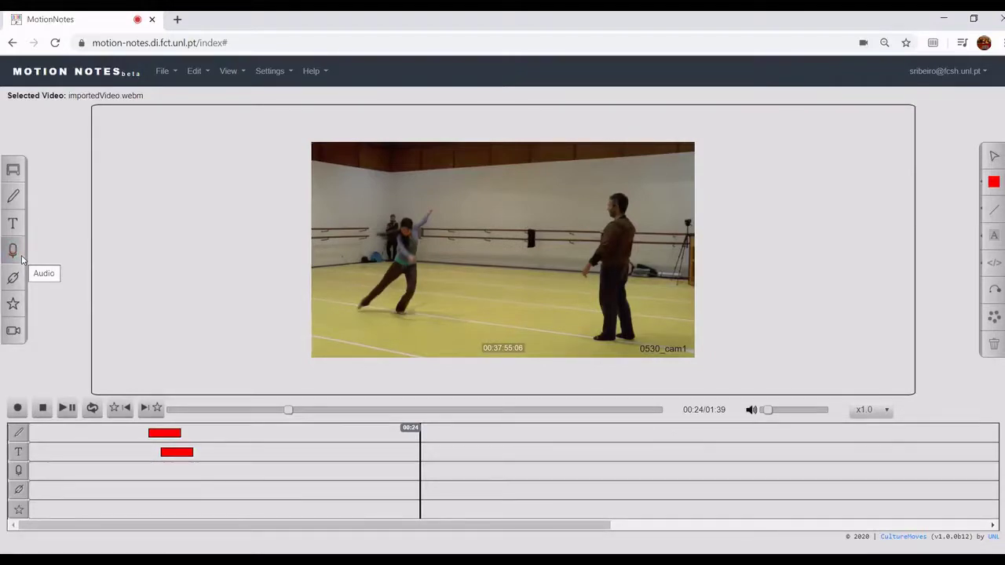
left_click(22, 260)
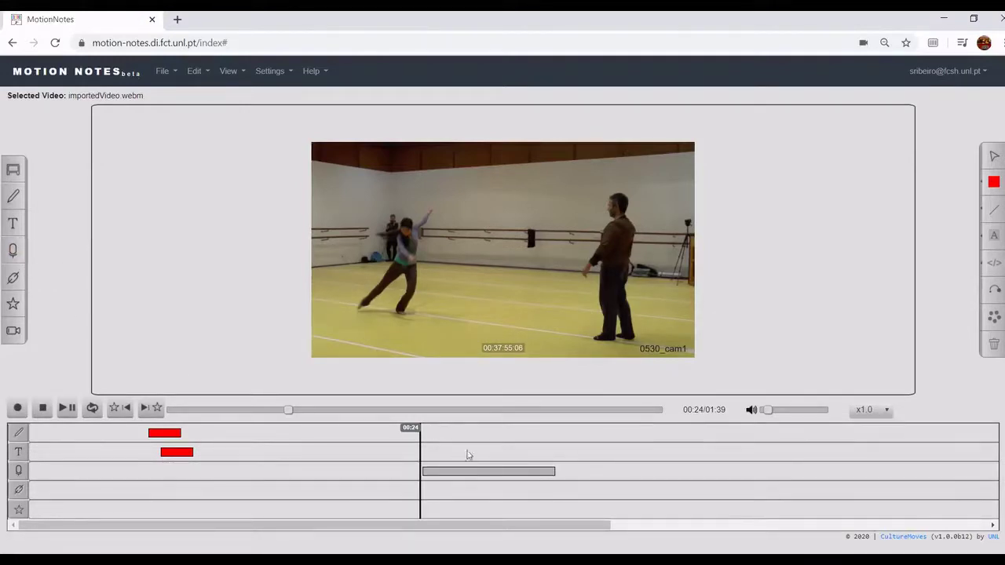
left_click(67, 409)
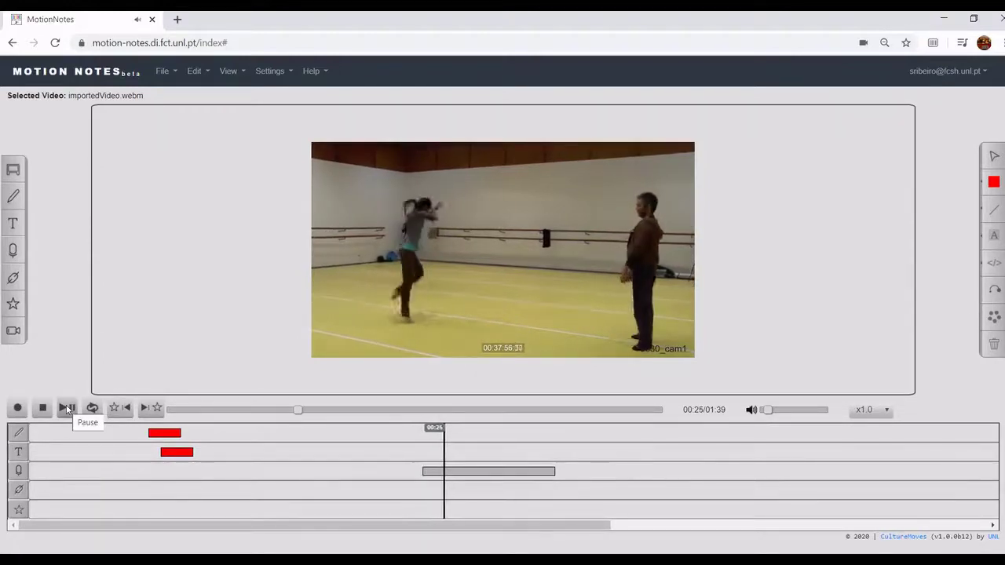
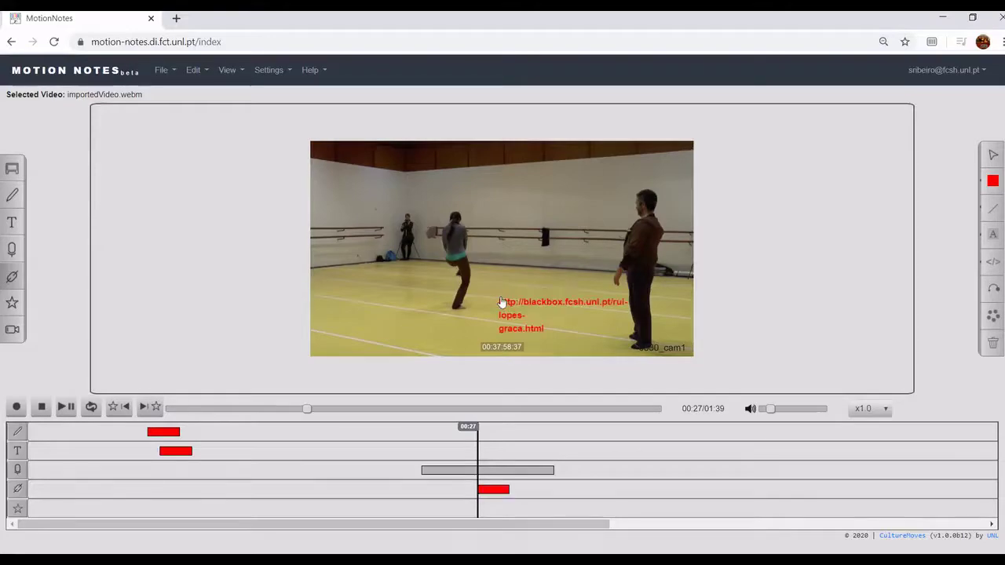
Step: Open the web page behind the blackbox.fcsh.unl.pt link annotation and return to MotionNotes
left_click(507, 305)
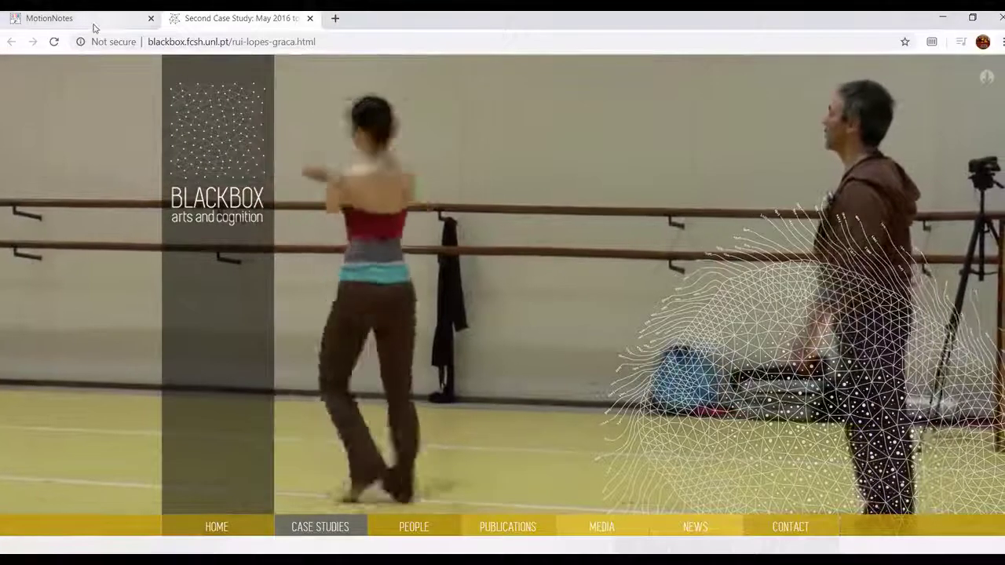
left_click(92, 27)
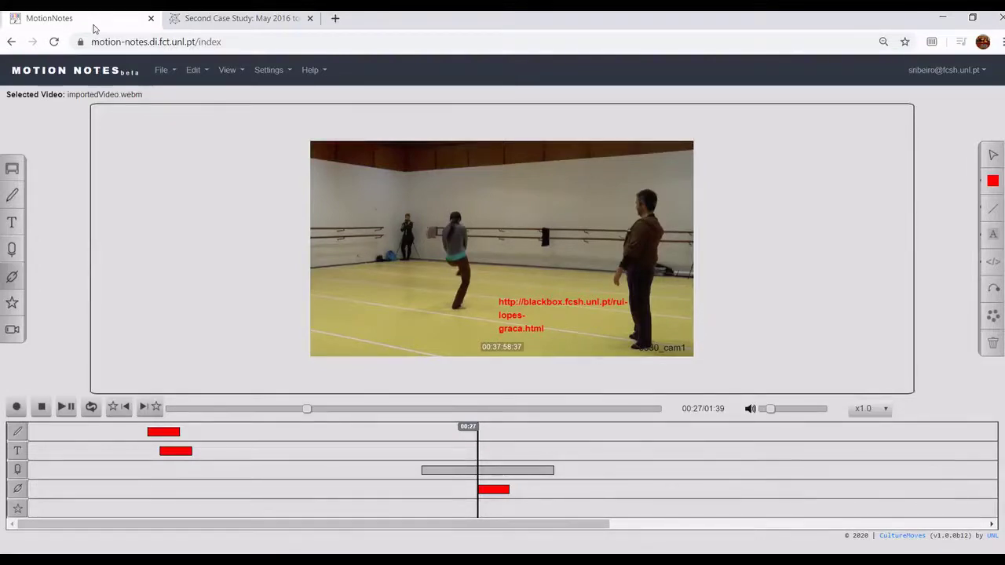
key("alt+Tab")
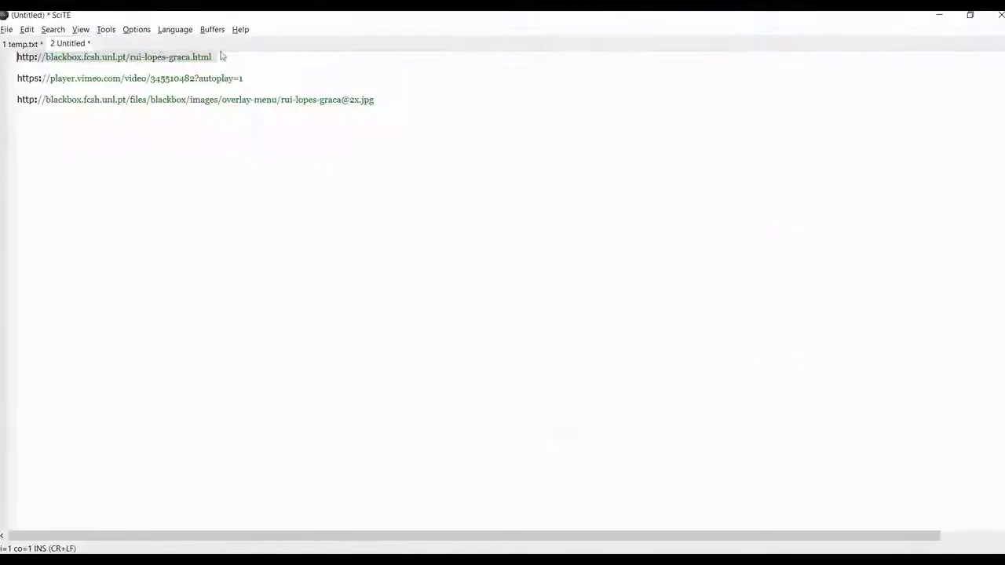
left_click(36, 64)
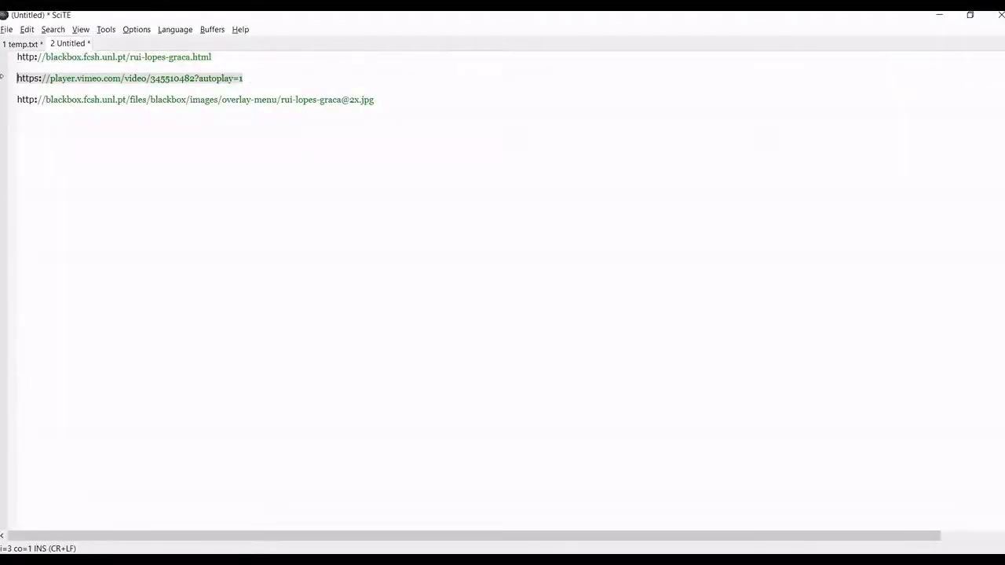
key("alt+Tab")
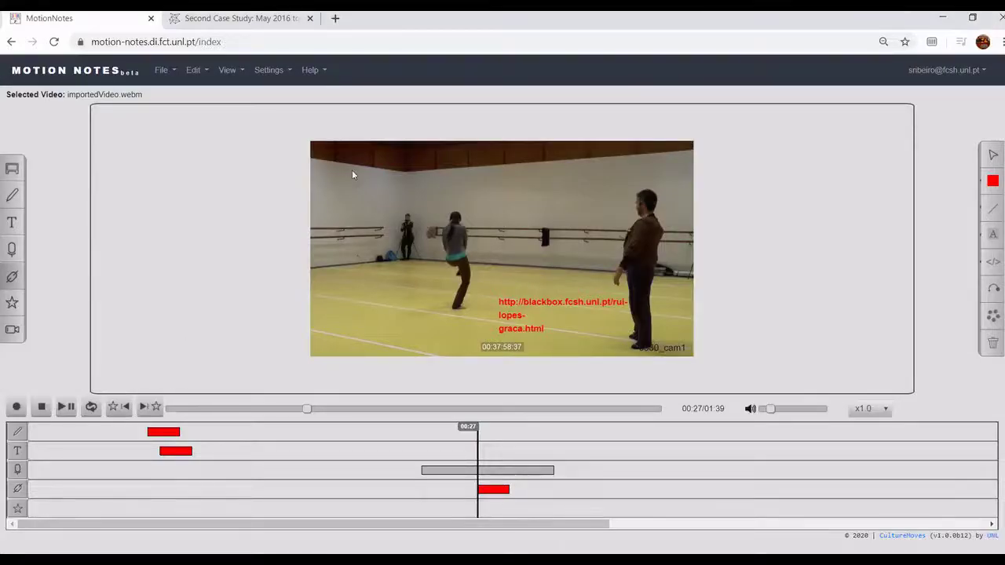
left_click(352, 168)
key("ctrl+v")
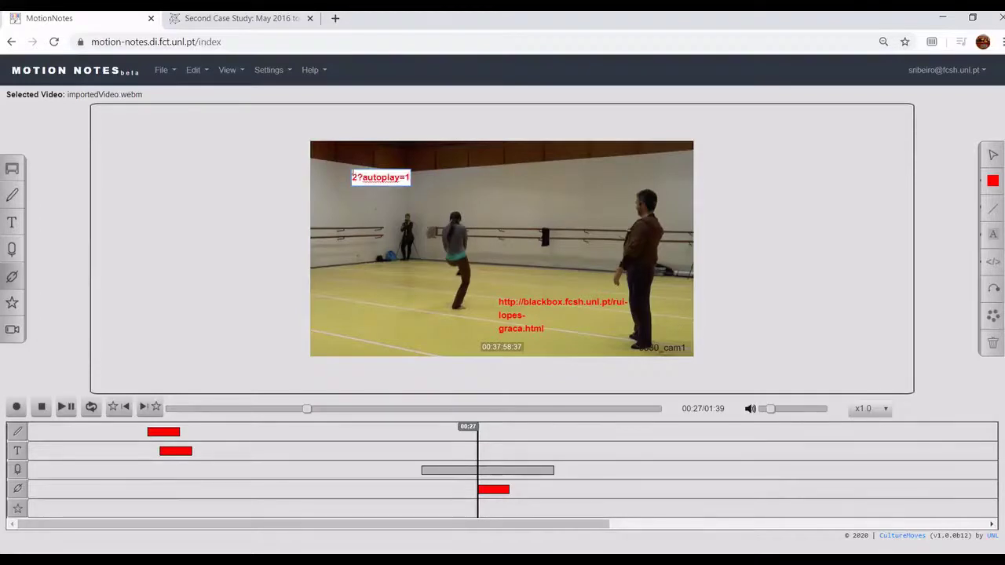
key("Return")
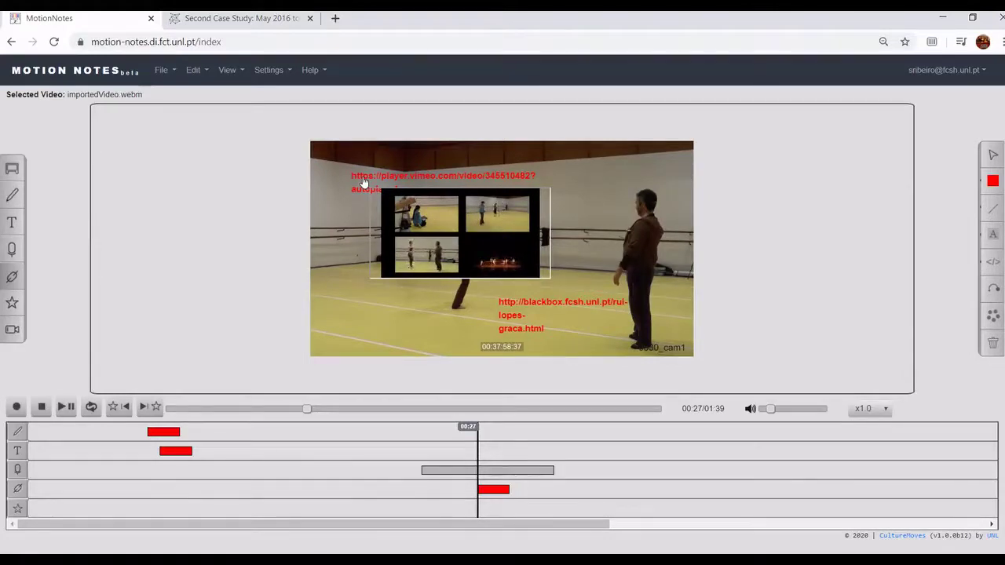
left_click(364, 182)
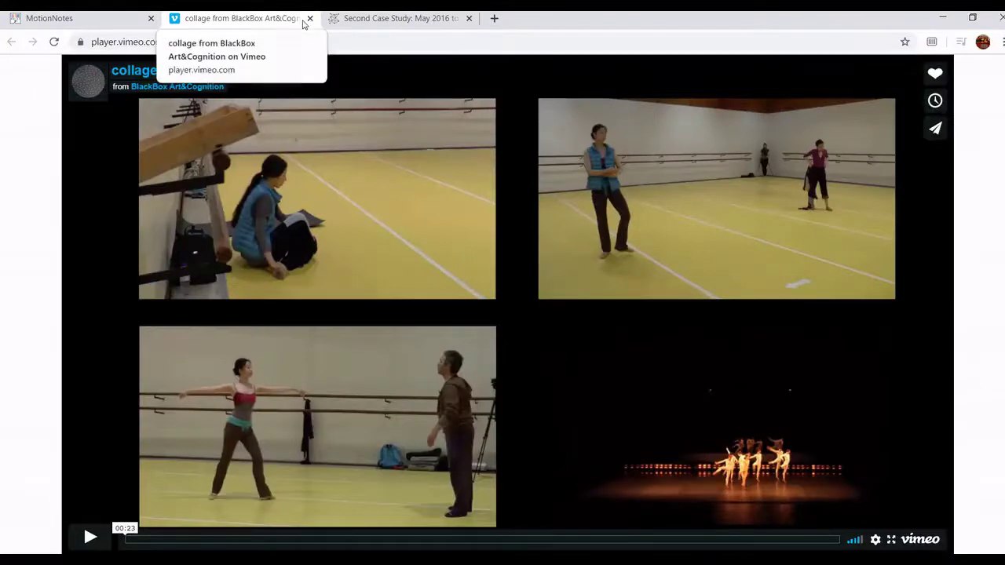
left_click(100, 22)
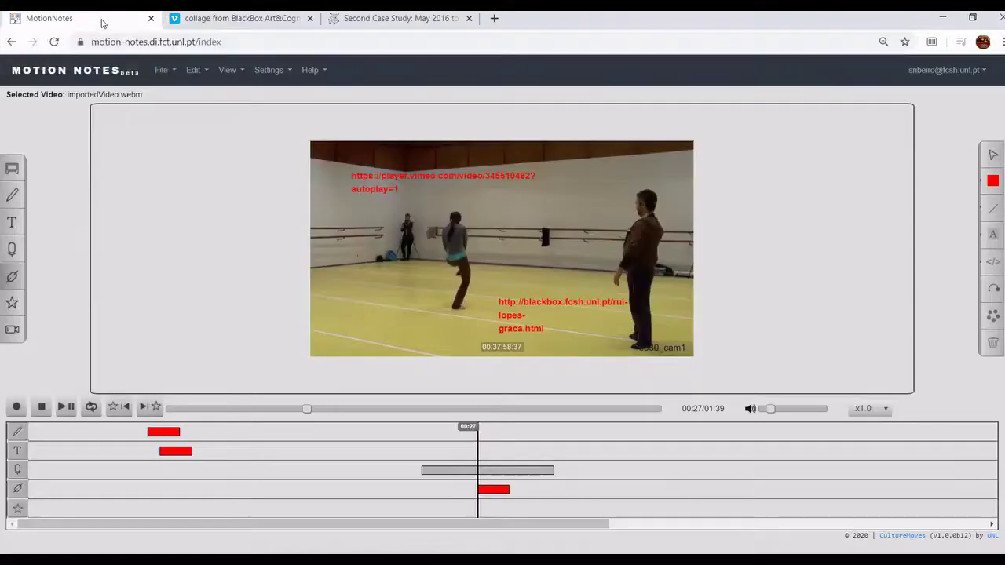
Step: Switch to SciTE and copy the .jpg image address on the last line of the link list
key("alt+Tab")
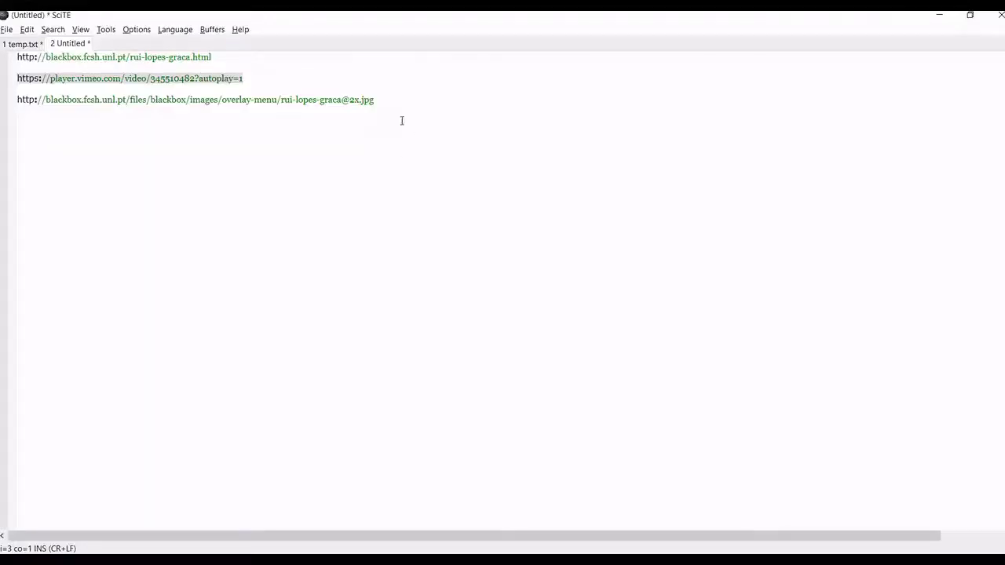
key("Down")
key("Down")
key("End")
key("shift+Home")
key("ctrl+c")
key("Down")
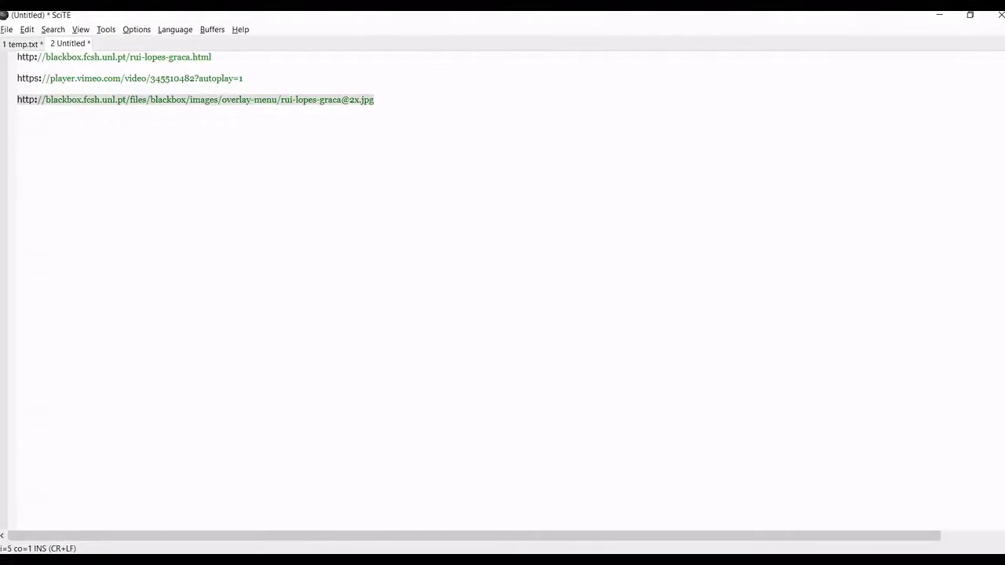
Step: Return to MotionNotes and add the copied image address as a link annotation on the floor beside the dancer at 00:27
key("alt+Tab")
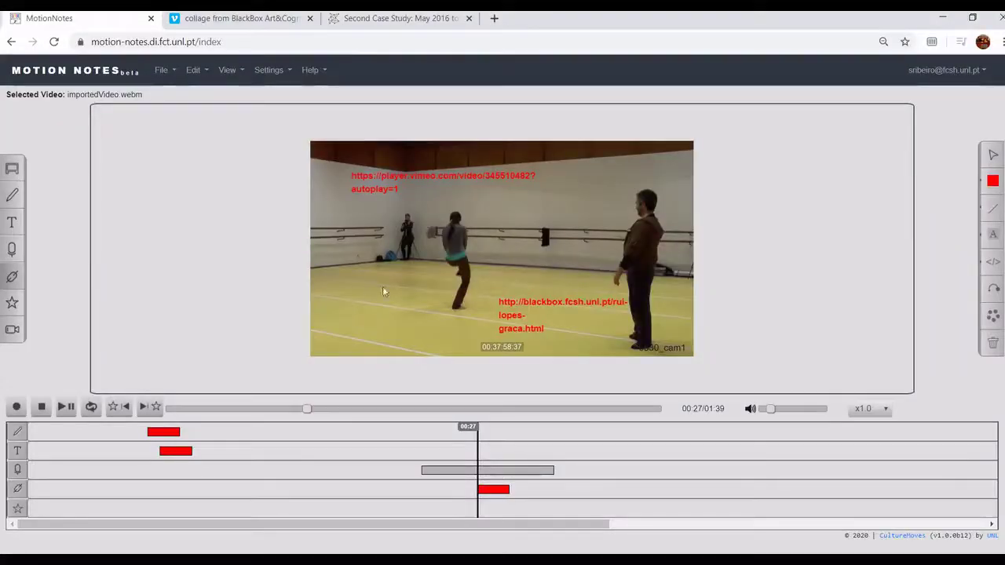
left_click(348, 279)
key("ctrl+v")
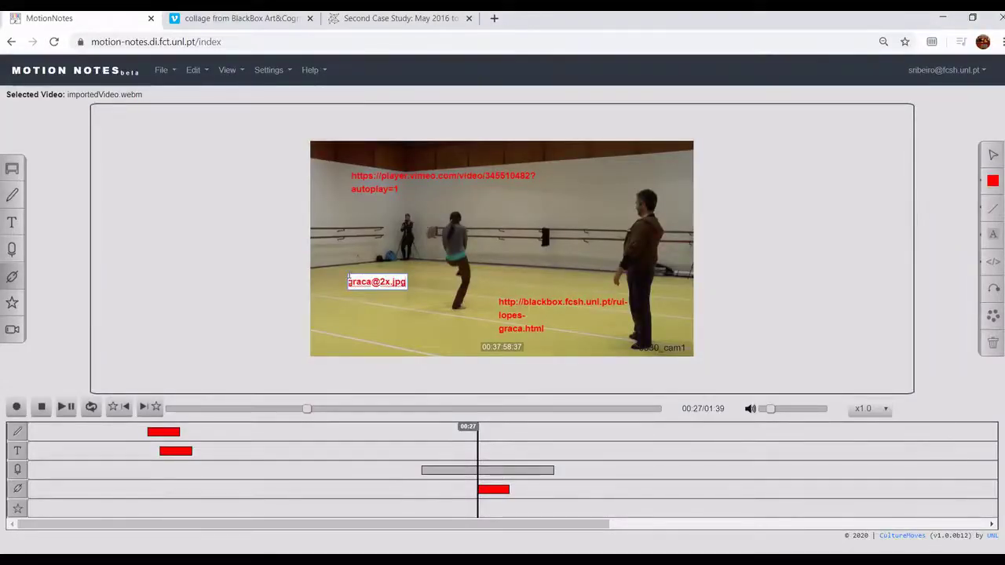
key("Return")
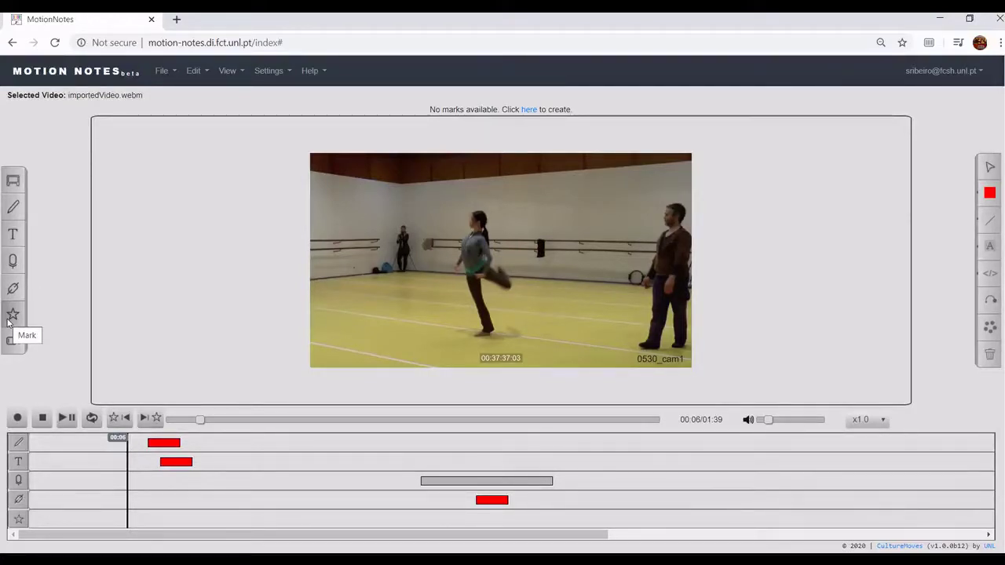
Step: Create a heart mark in the Marks Manager with the red colour enabled and the description "love it"
left_click(268, 73)
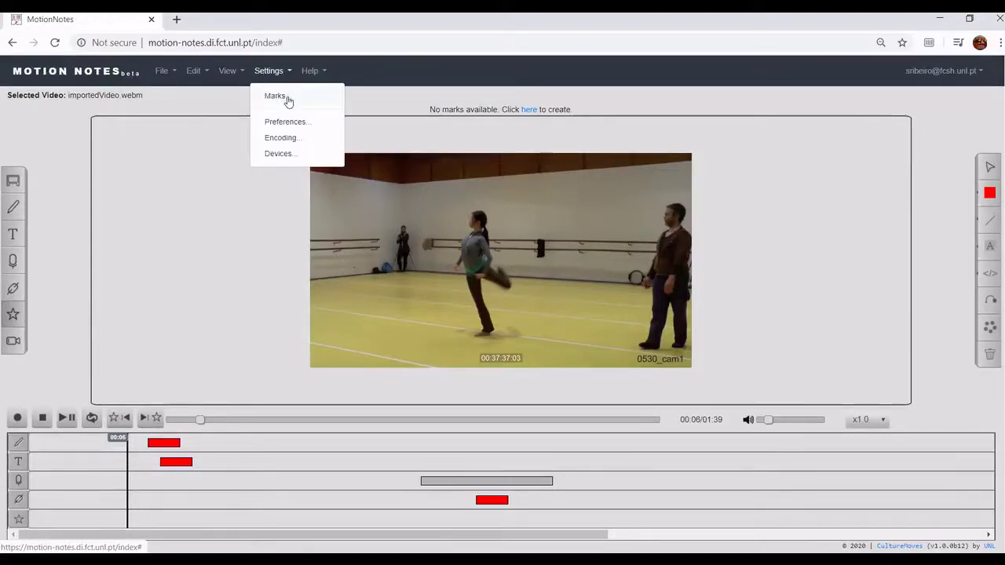
left_click(530, 110)
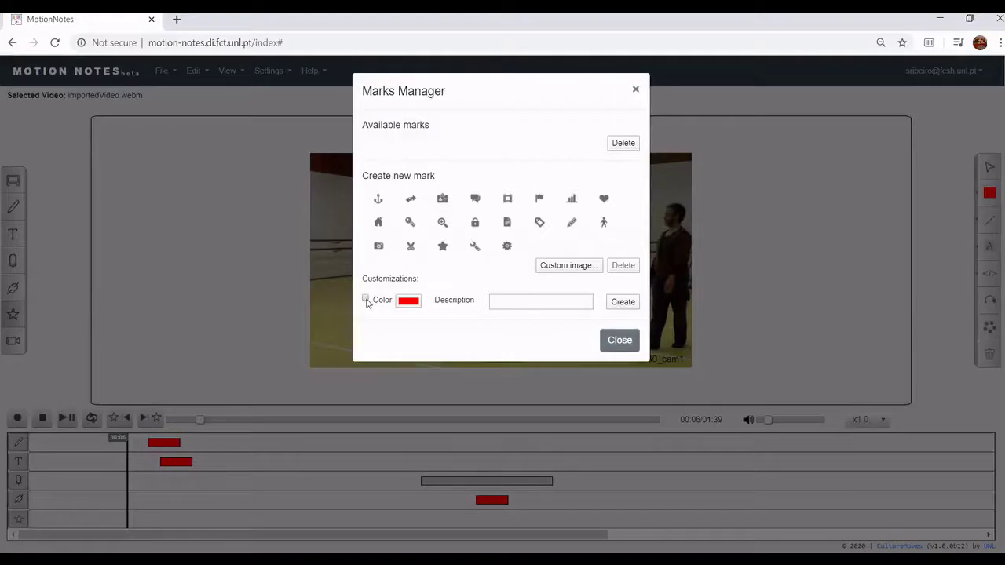
left_click(365, 302)
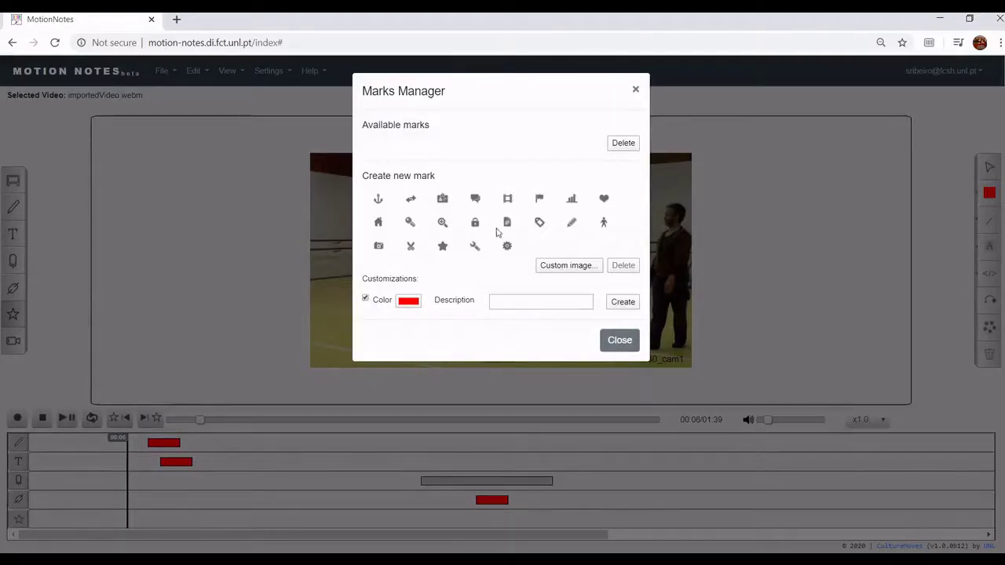
left_click(604, 199)
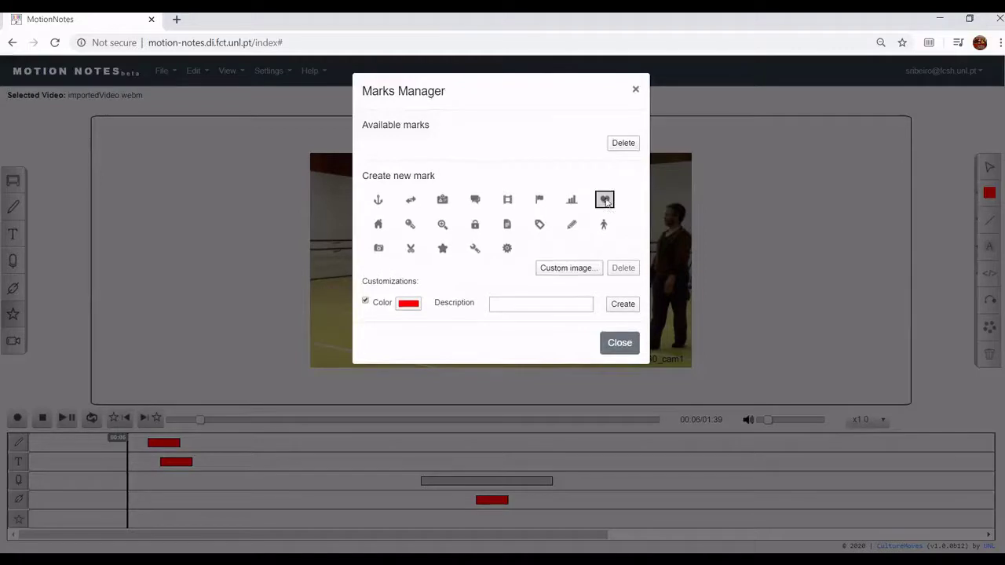
left_click(538, 304)
type("love it")
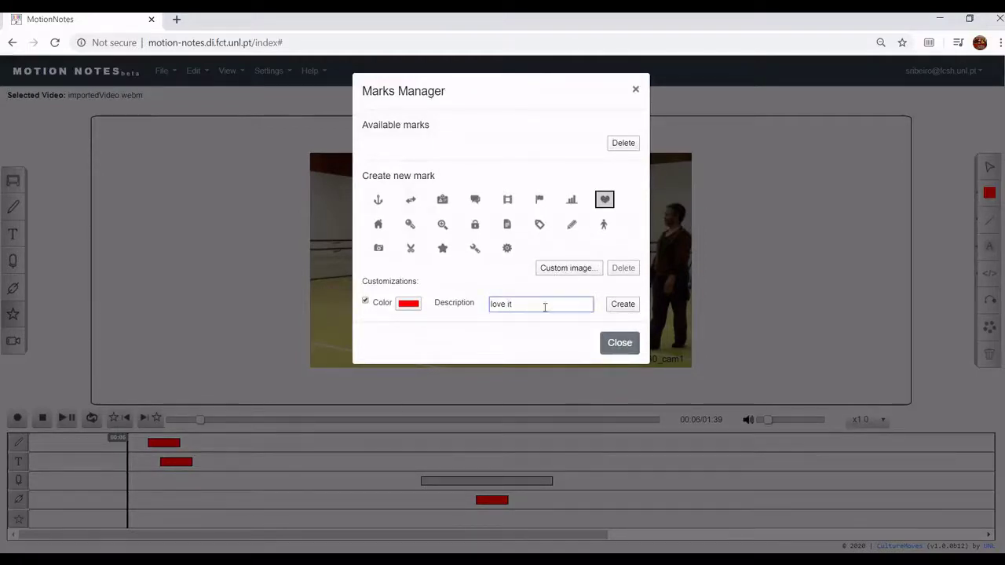
left_click(622, 305)
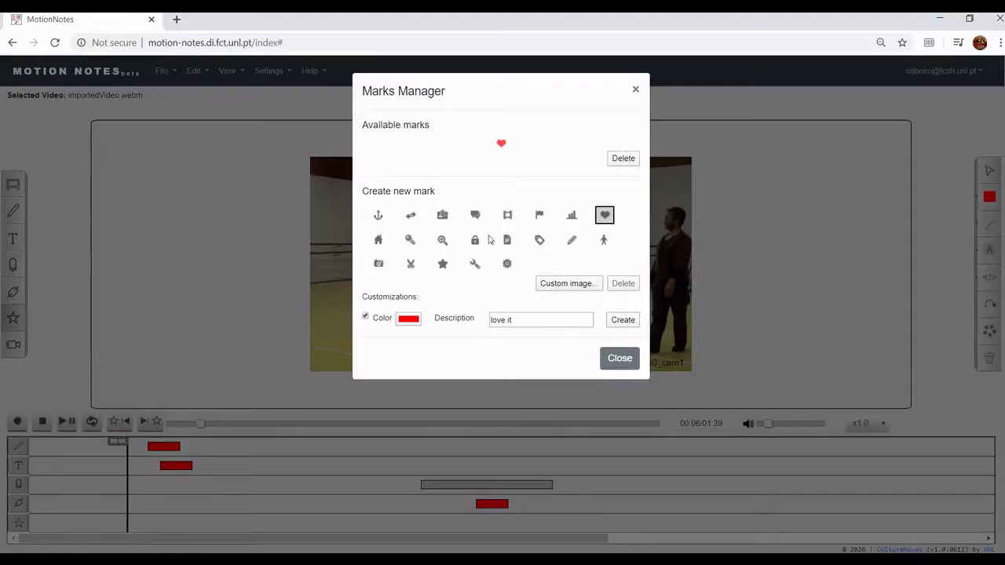
Step: Create a document-icon mark with colour turned off and the description "note well"
left_click(509, 240)
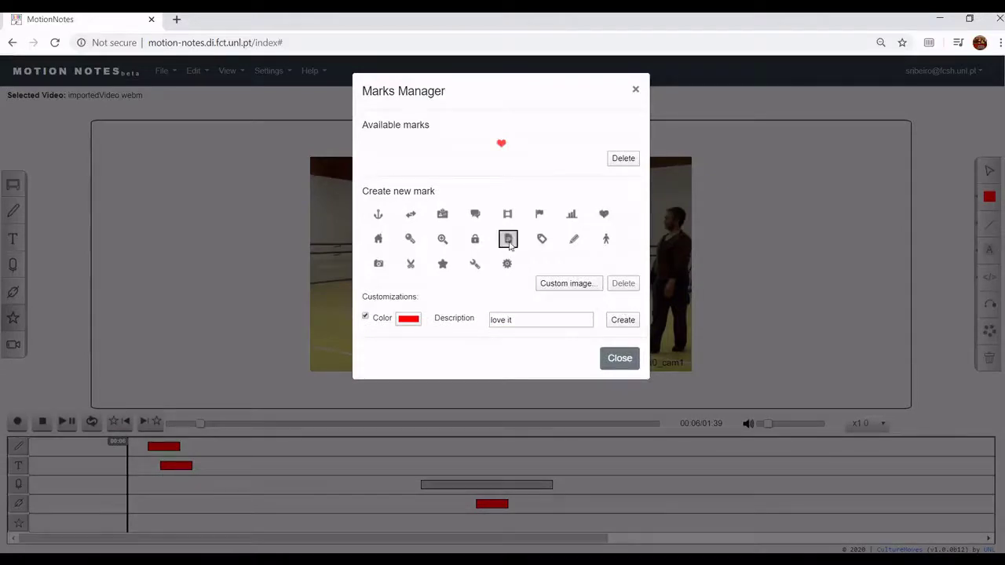
left_click(366, 316)
left_click_drag(515, 319, 453, 314)
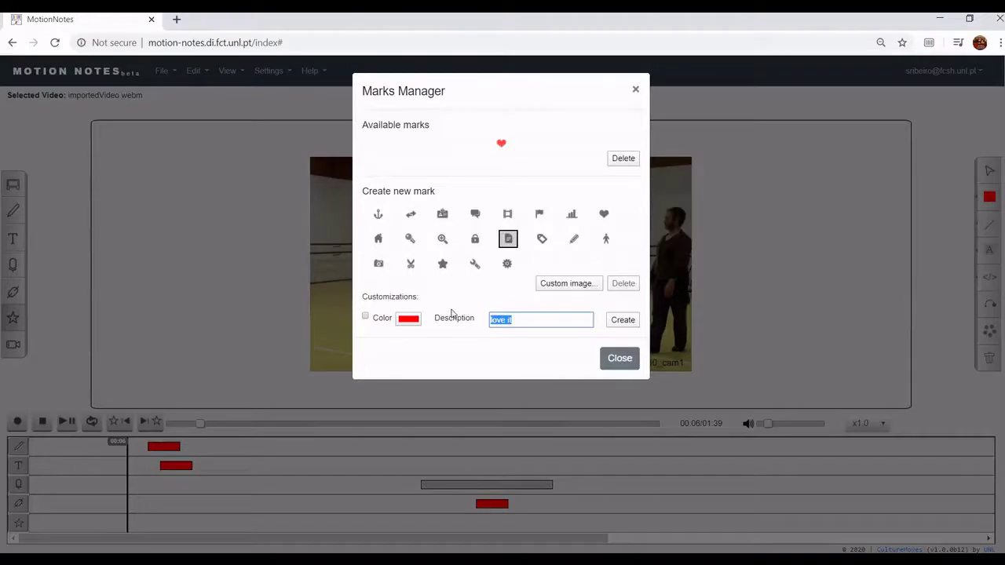
type("note well")
left_click(616, 323)
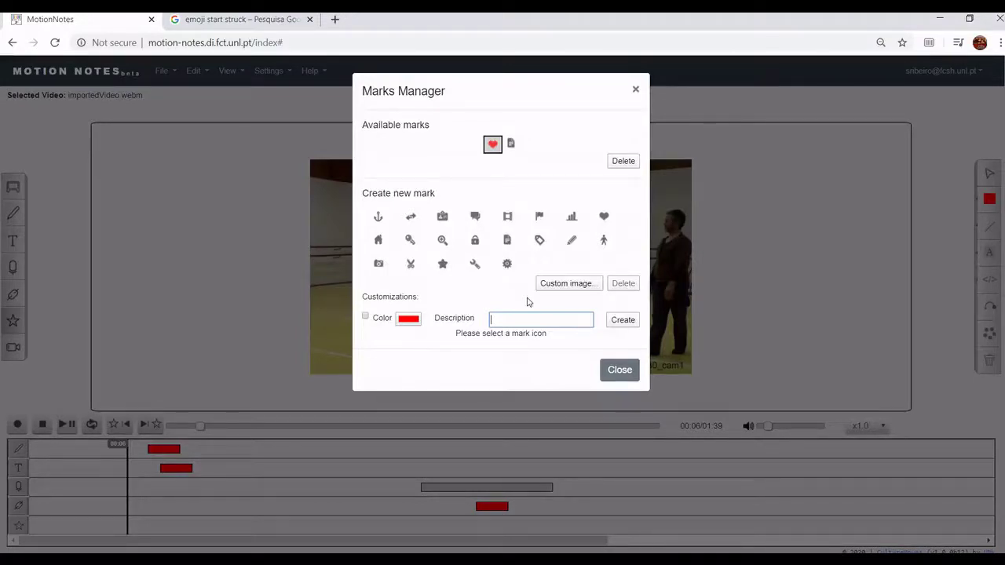
Step: Import reallyLoveIt.PNG from the markIcons folder as a custom mark image
left_click(567, 284)
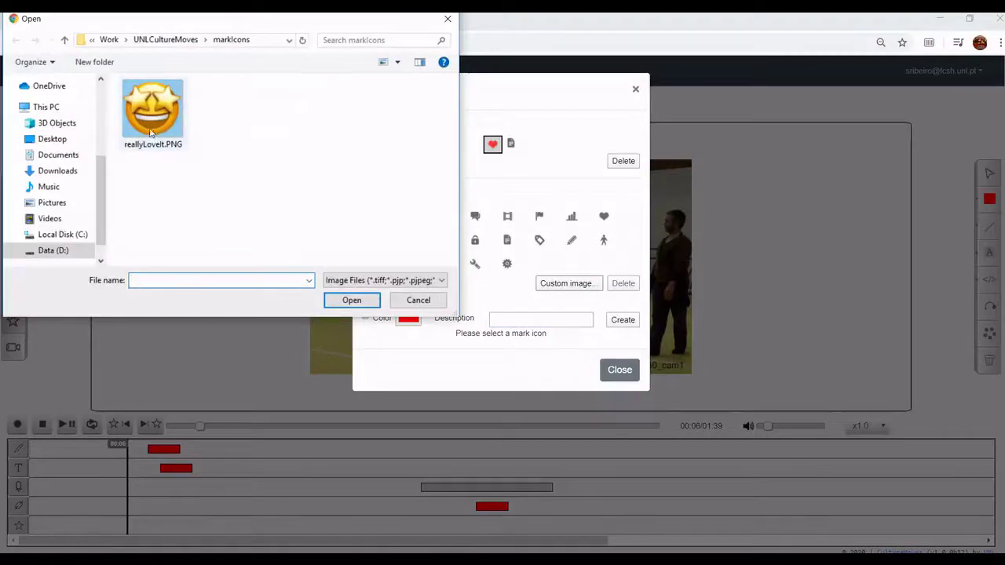
left_click(152, 134)
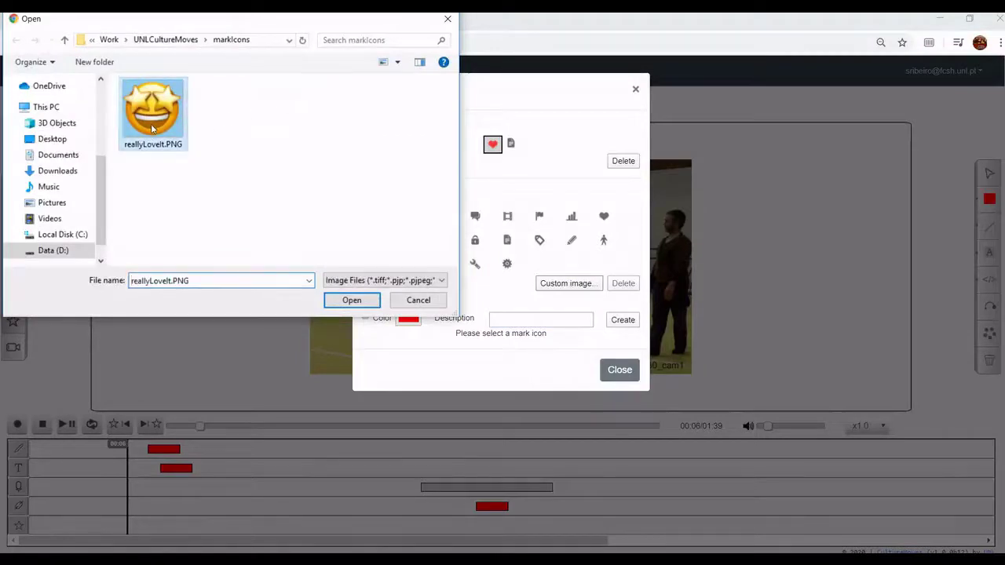
left_click(358, 301)
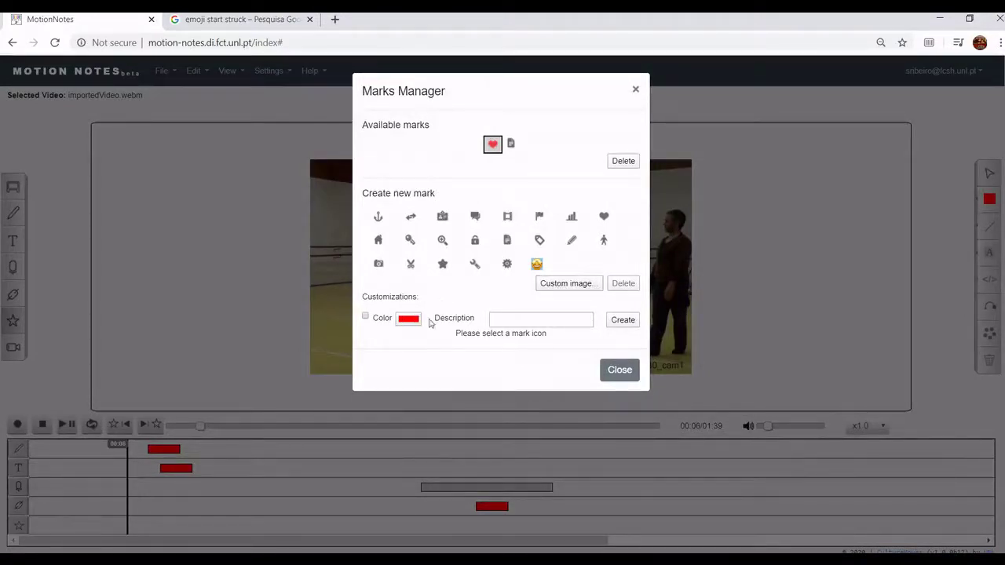
Step: Create a mark from the imported emoji image with the description "really love it" and close the Marks Manager
left_click(521, 315)
type("really")
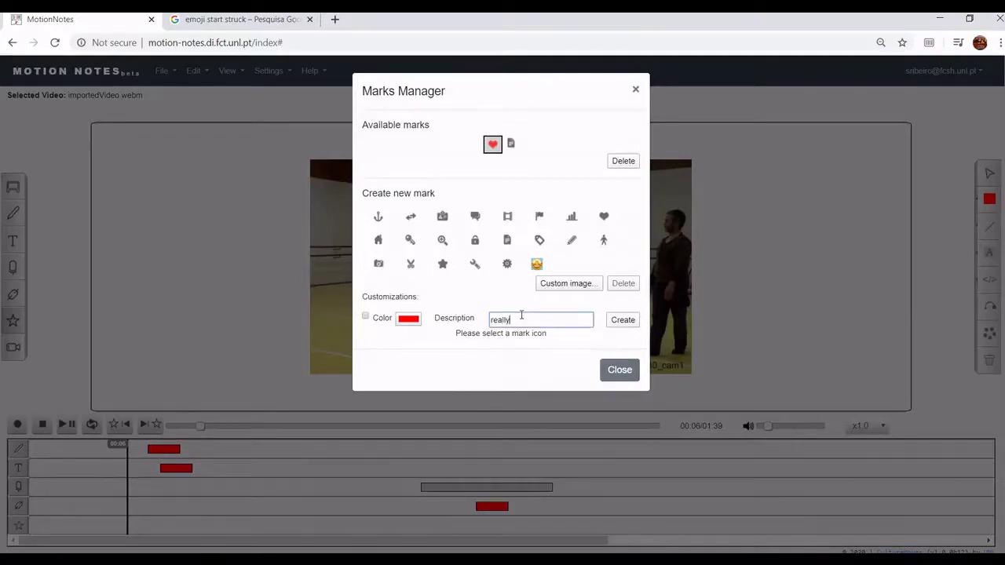
type(" love it")
left_click(626, 322)
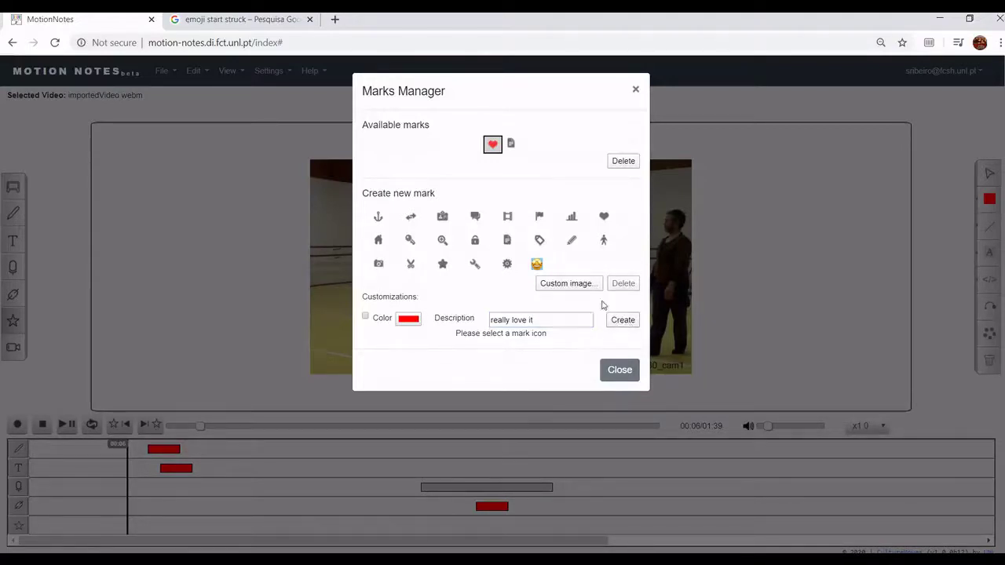
left_click(538, 265)
left_click(626, 320)
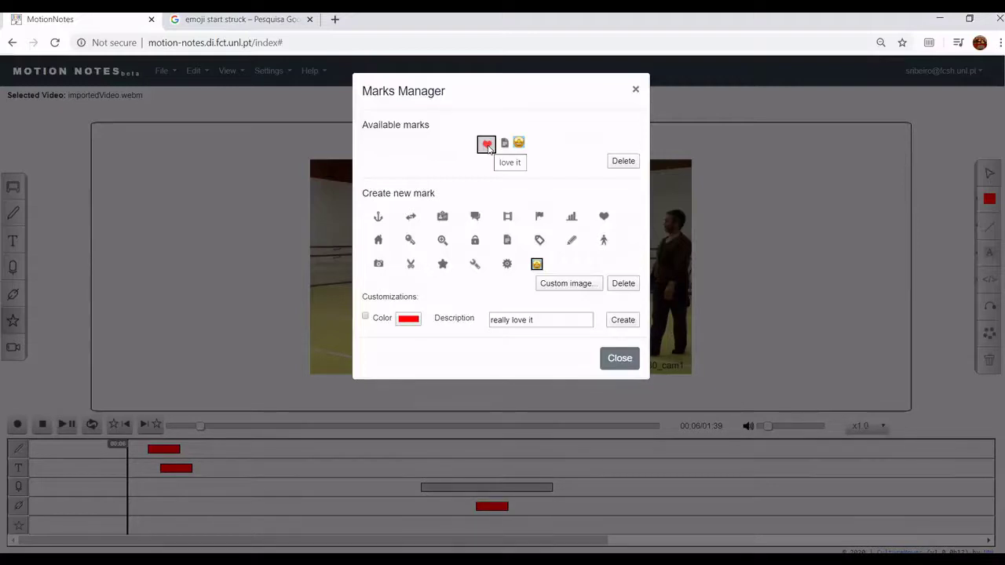
left_click(620, 358)
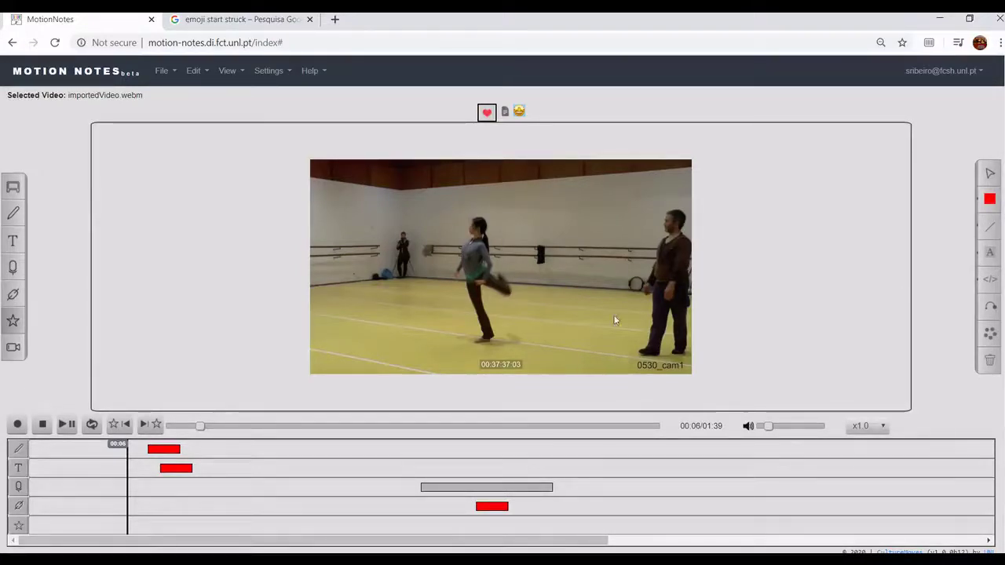
Step: Place the red heart mark on the floor beside the dancer at 00:06
left_click(505, 112)
left_click(487, 112)
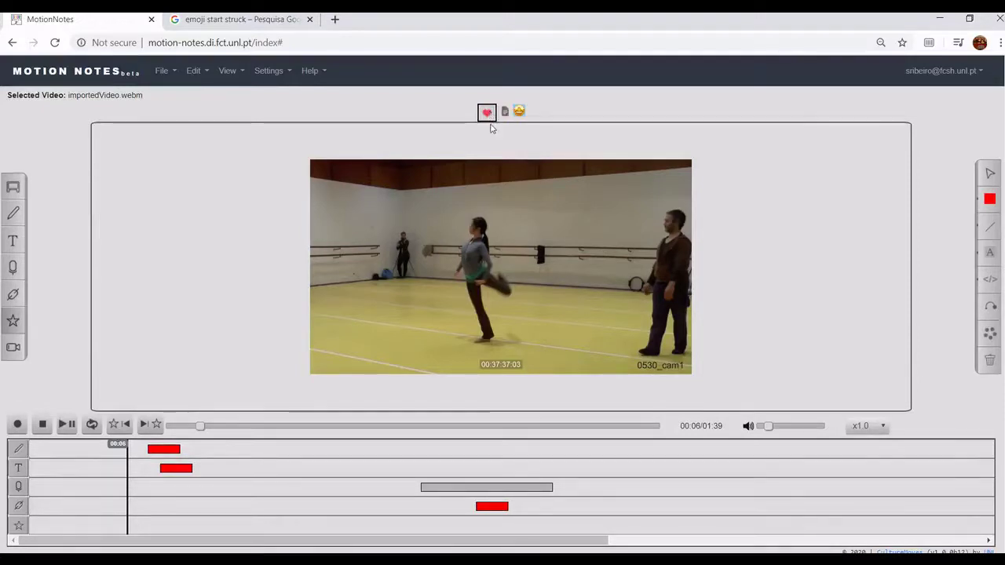
left_click(442, 292)
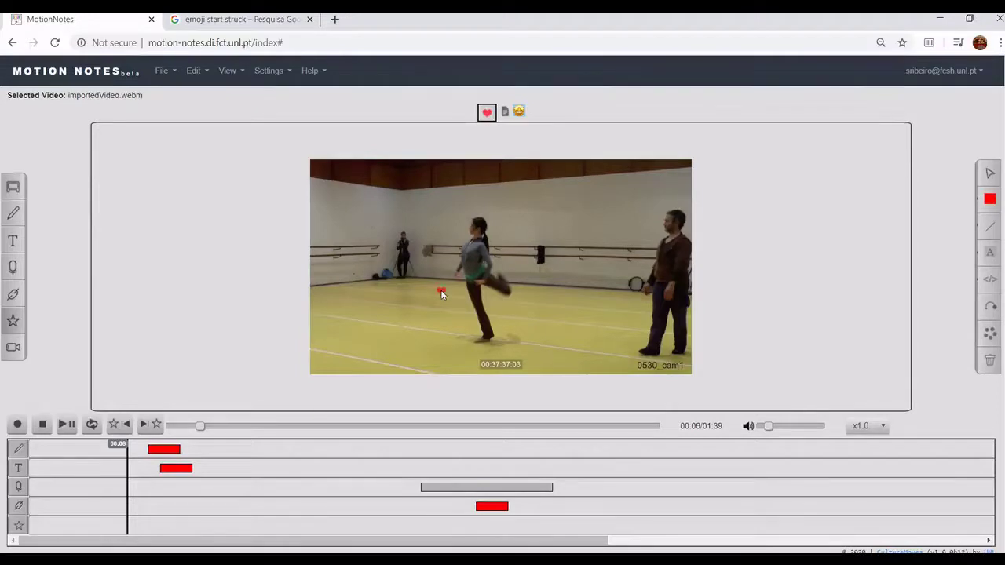
left_click(442, 293)
Step: Place the star-eyed emoji mark beside the dancer's head at 00:06 and select the document mark
left_click(518, 111)
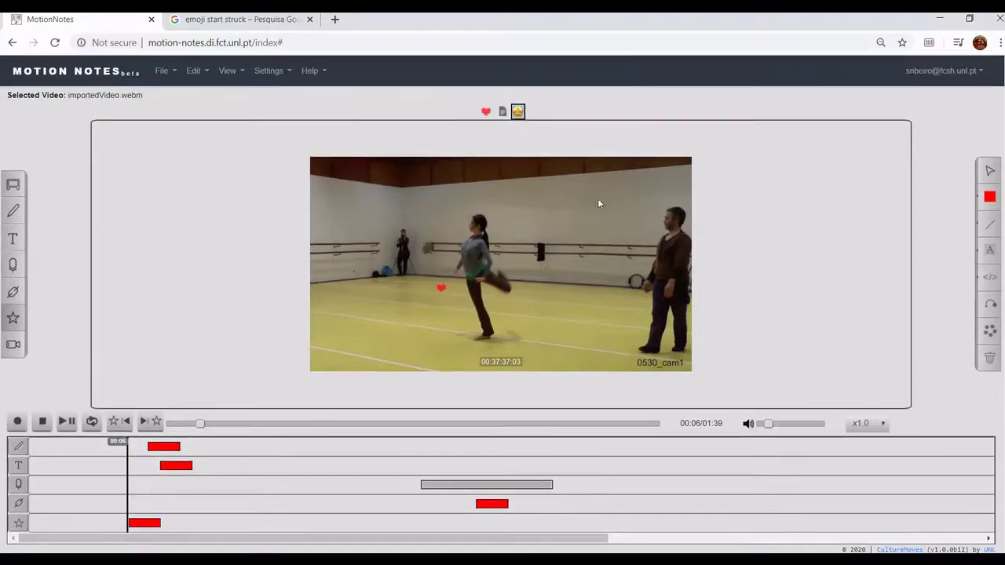
left_click(495, 207)
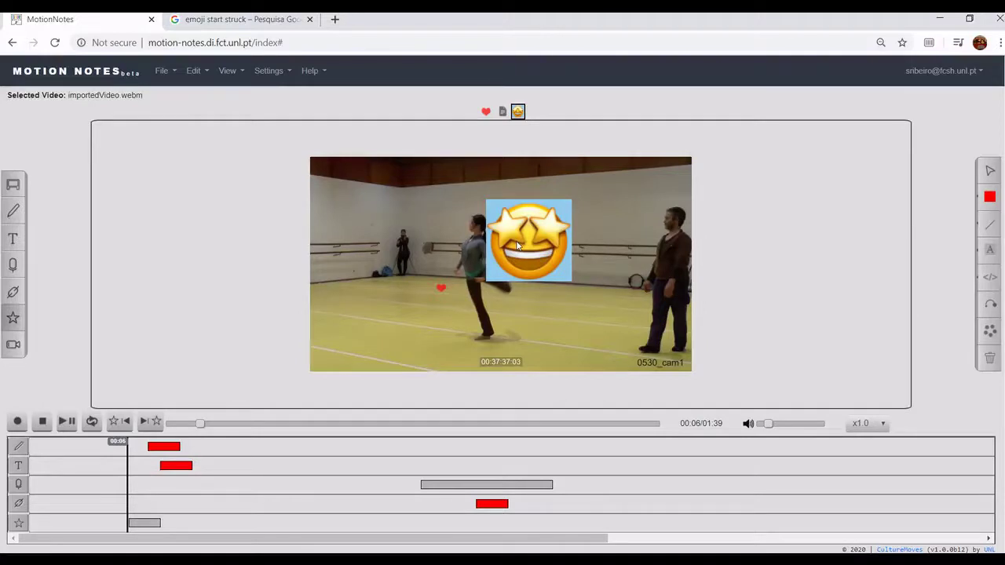
left_click(503, 112)
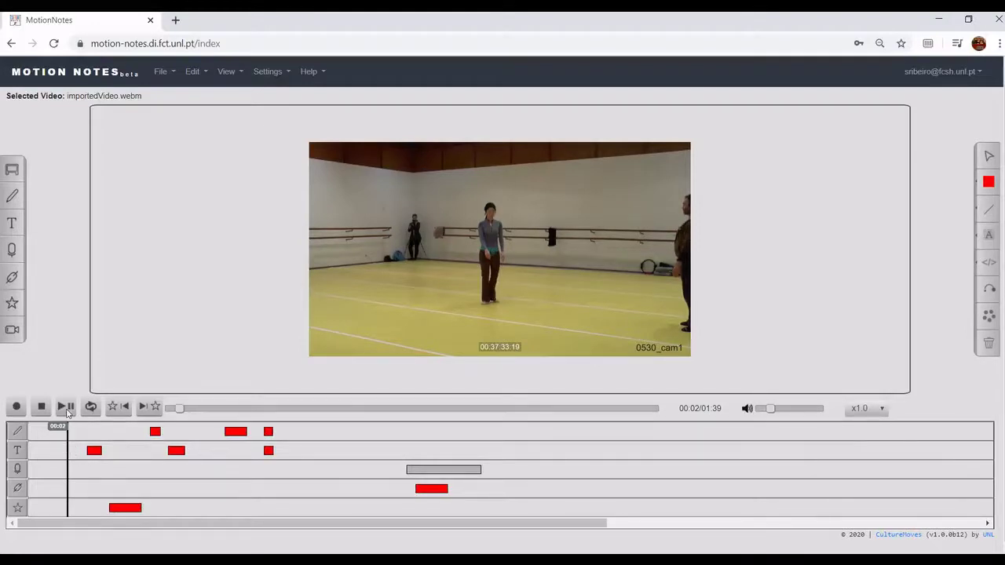
Step: Play the annotated video from 00:02, then move the playhead back to 00:03 before the first text annotation
left_click(66, 407)
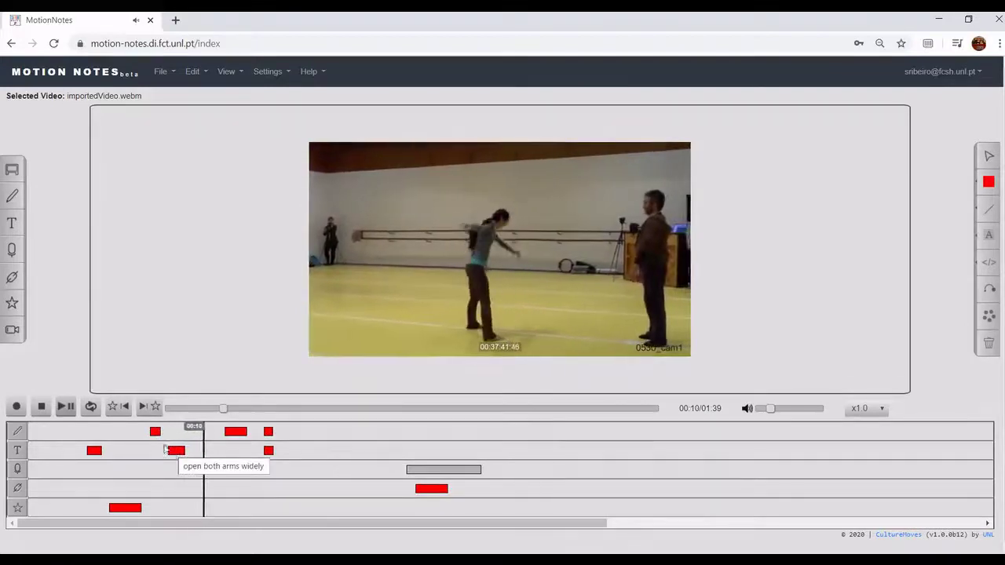
left_click(76, 433)
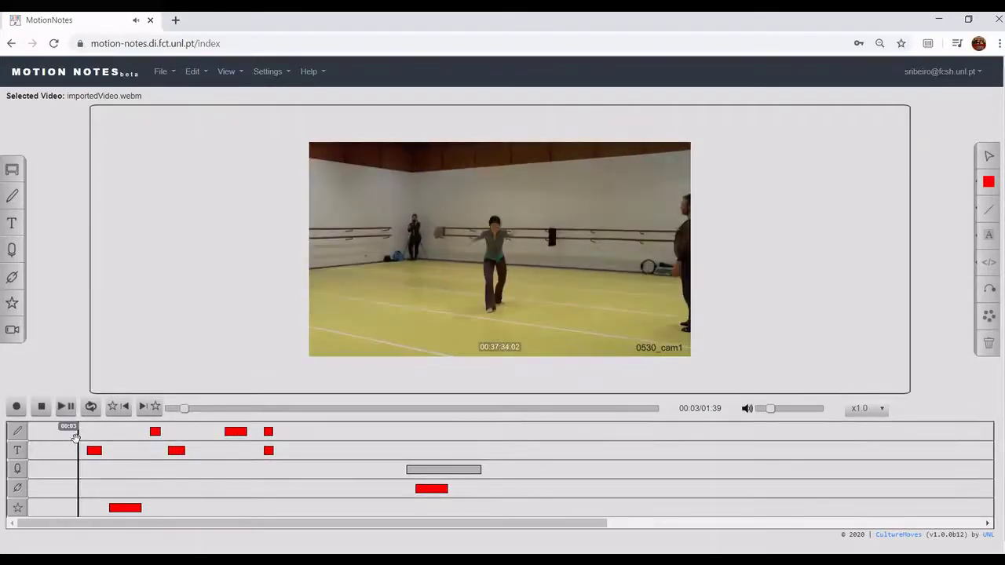
Step: Jump forward through the next three annotations, then back two annotations to the first text annotation
left_click(155, 408)
left_click(155, 408)
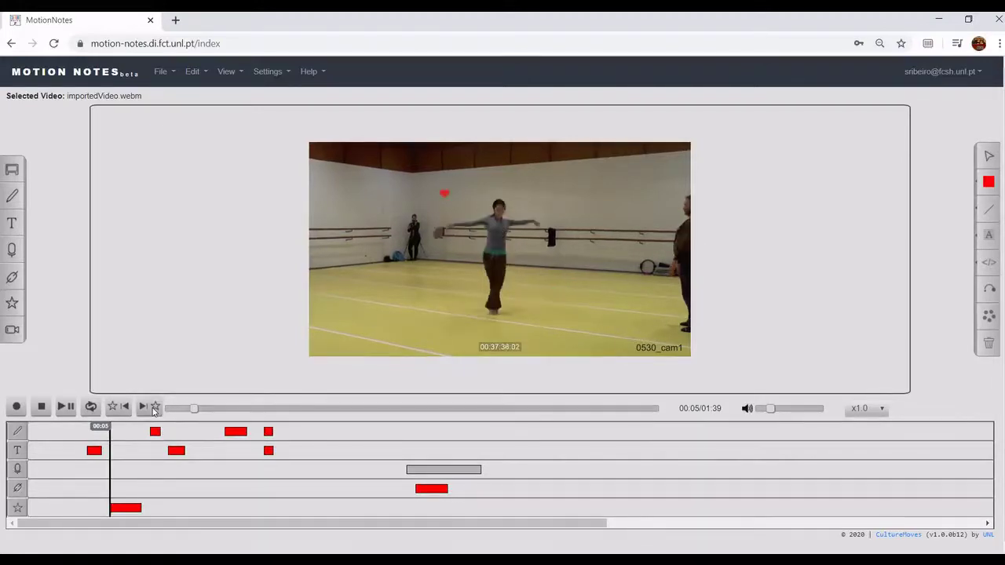
left_click(155, 407)
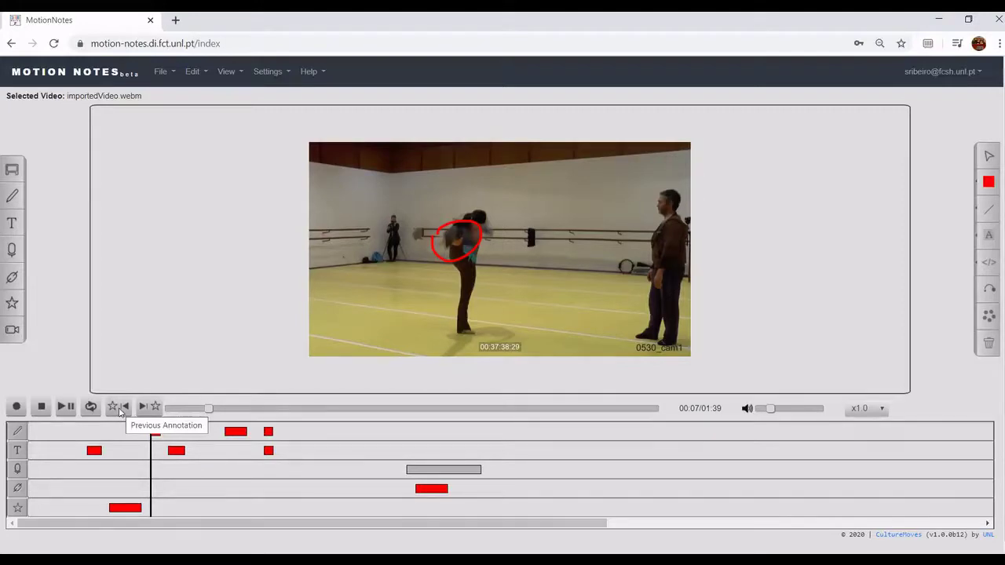
left_click(120, 407)
left_click(120, 407)
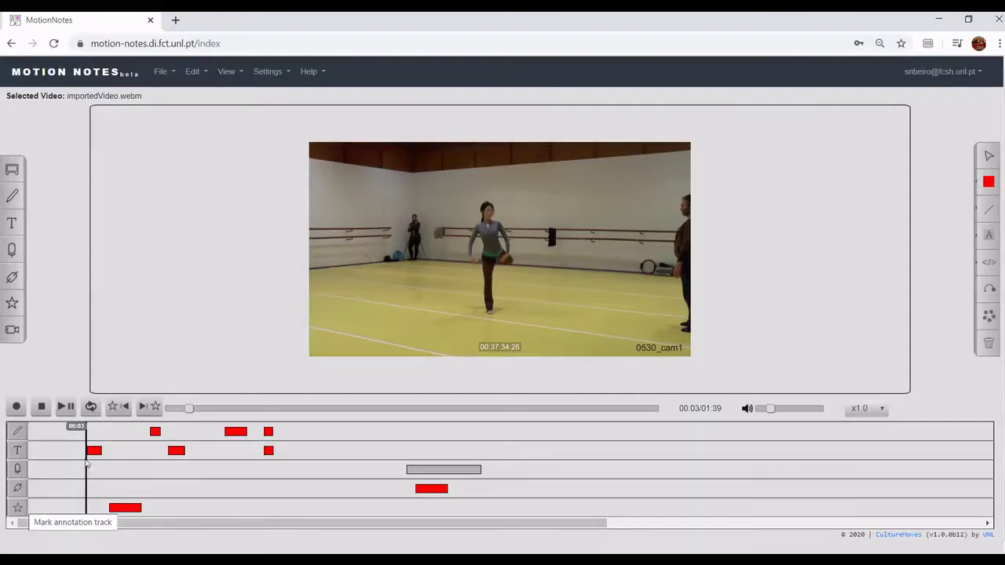
mouse_move(86, 453)
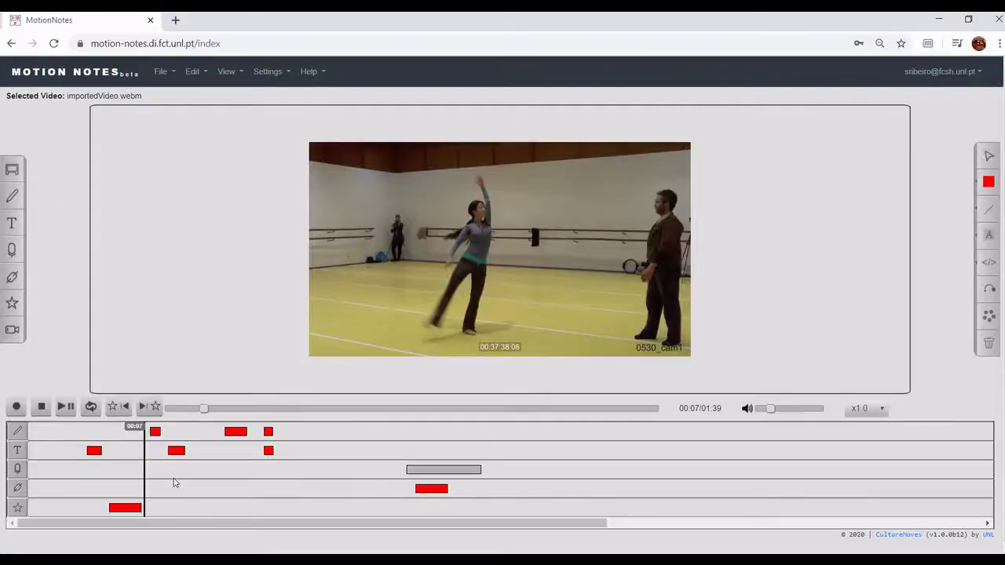
Step: Play the video on from 00:07, then stop it and turn on animated annotations
left_click(226, 72)
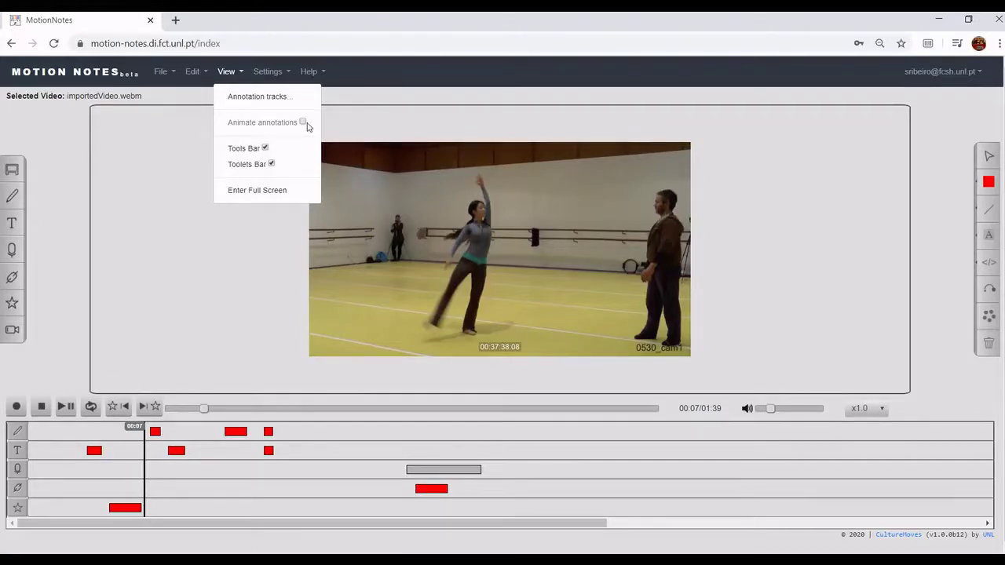
left_click(65, 407)
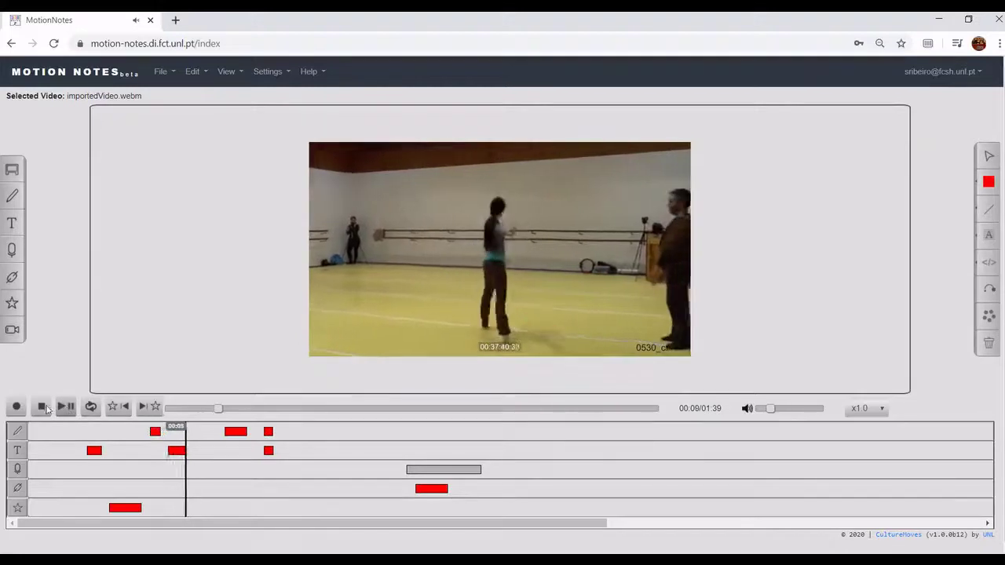
left_click(42, 407)
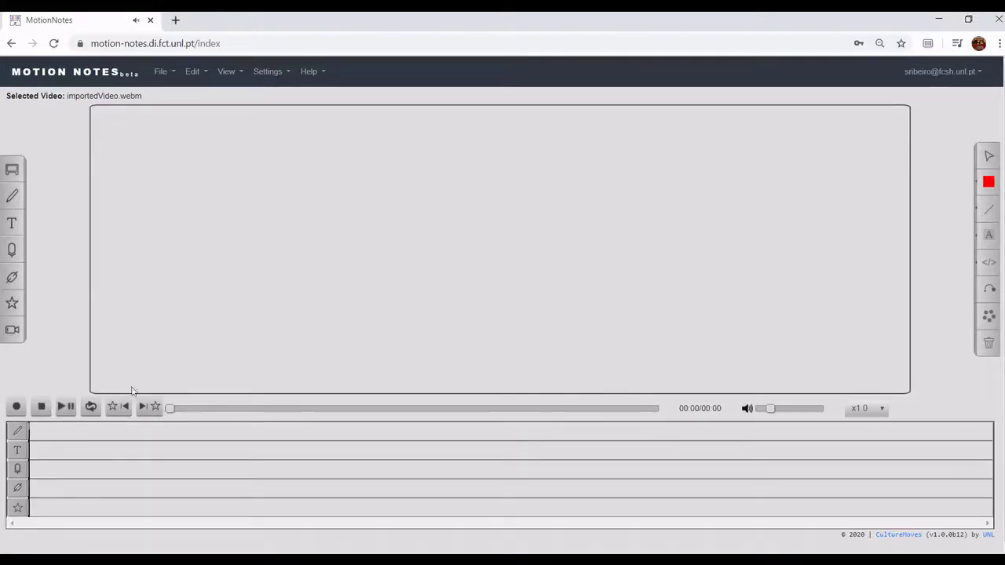
left_click(229, 74)
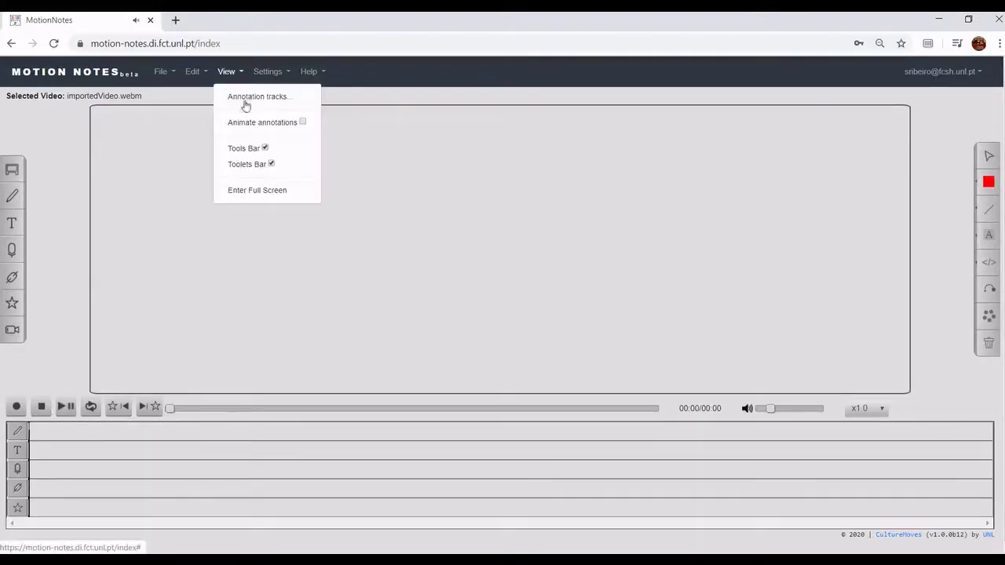
left_click(303, 124)
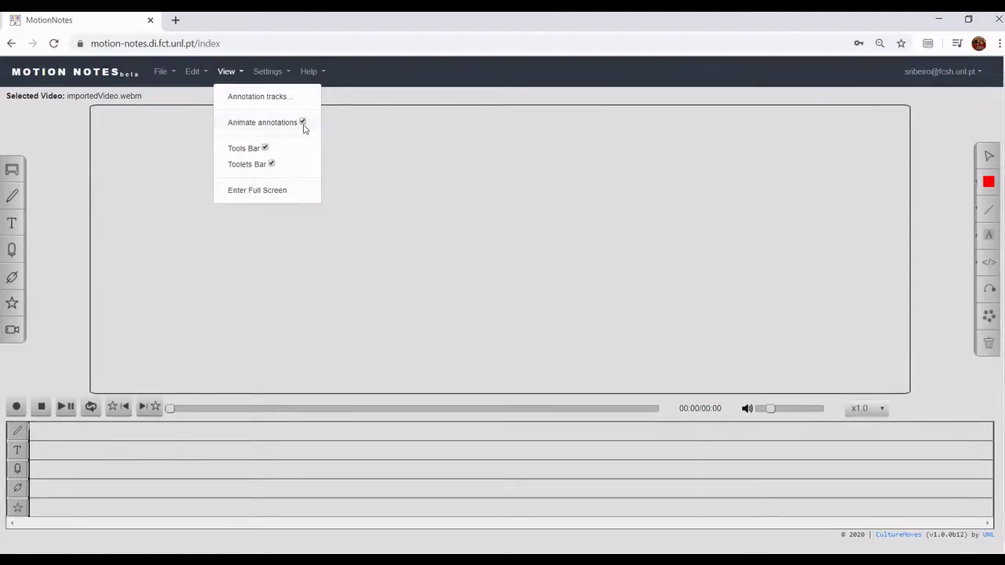
Step: Play the video from the start to watch the animated annotations, and stop it at about 00:16
left_click(66, 414)
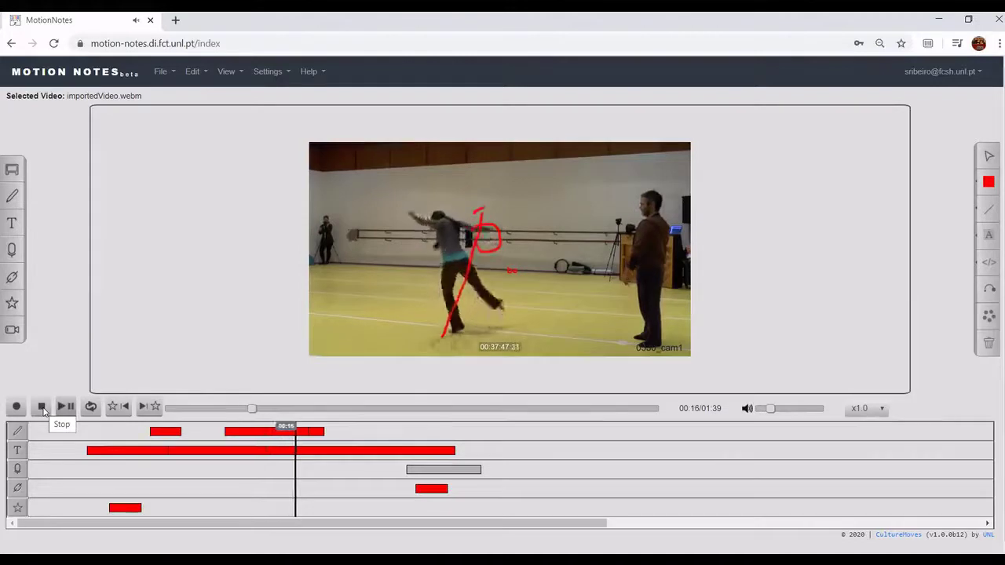
left_click(43, 407)
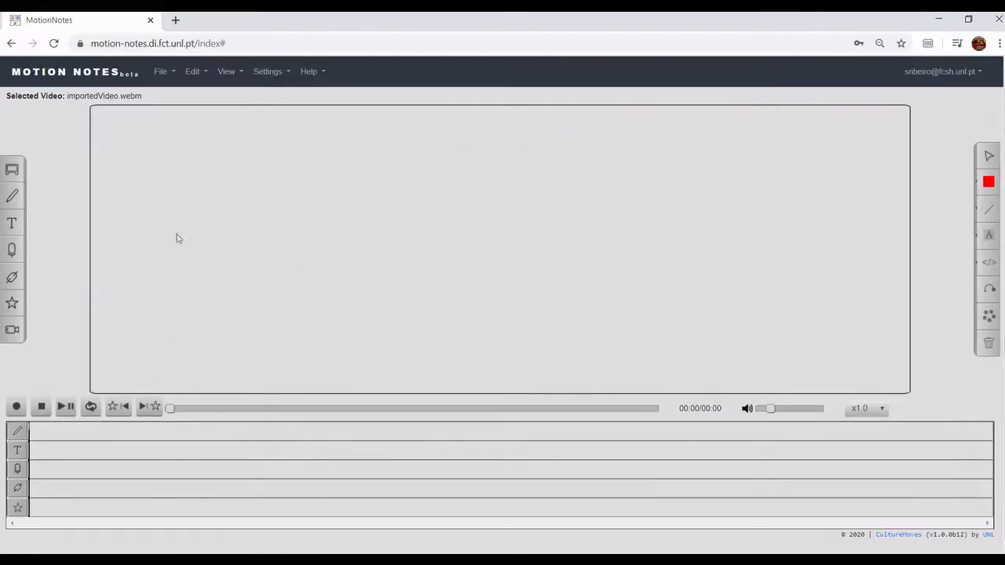
Step: Open the annotation track preferences and set the draw annotation track's colour to orange
left_click(227, 73)
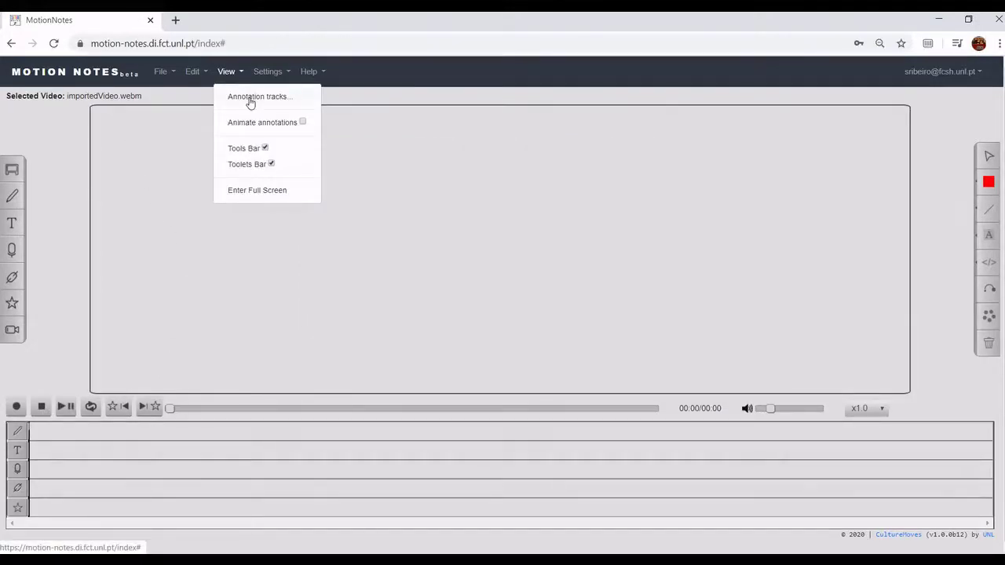
left_click(250, 101)
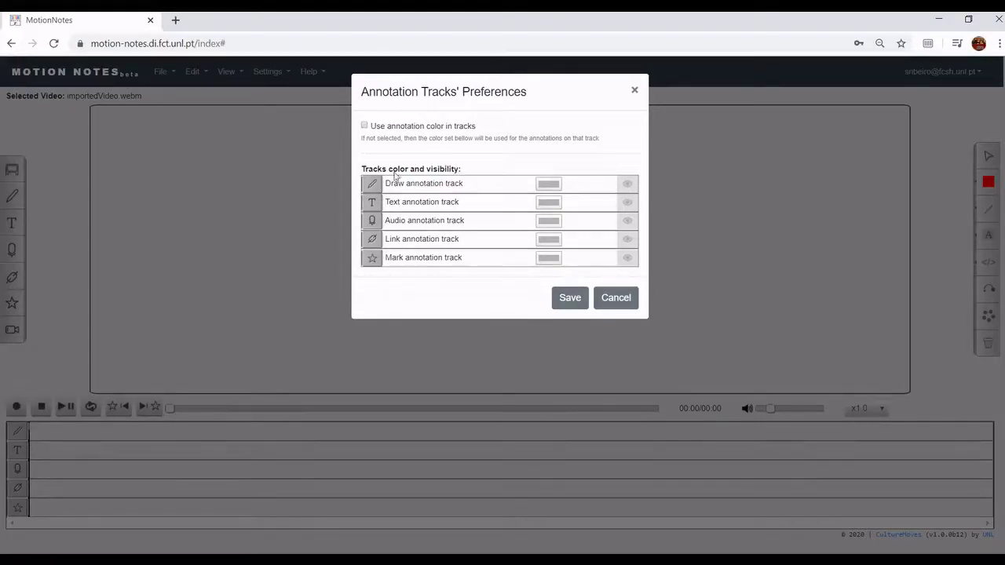
left_click(548, 185)
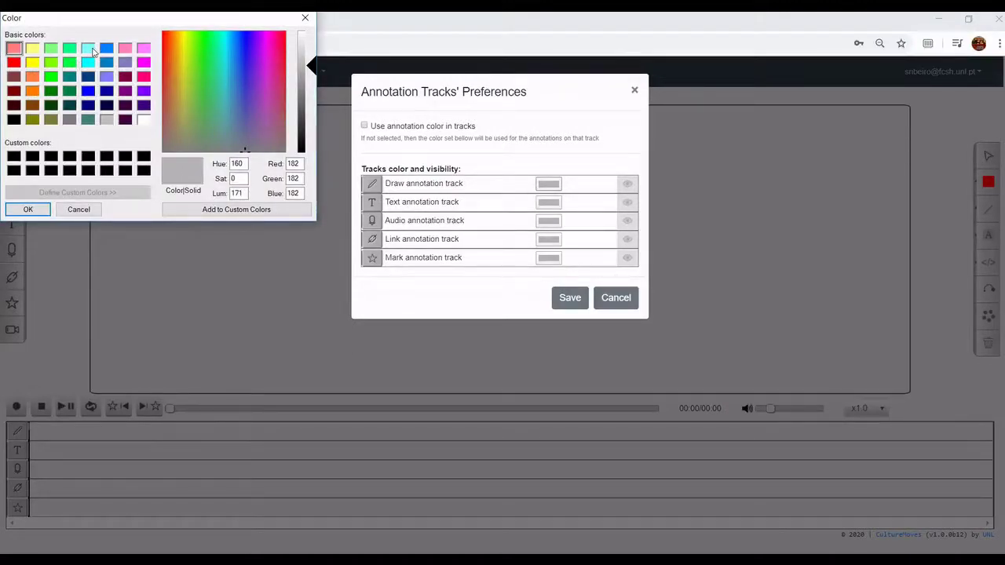
left_click(32, 91)
left_click(27, 210)
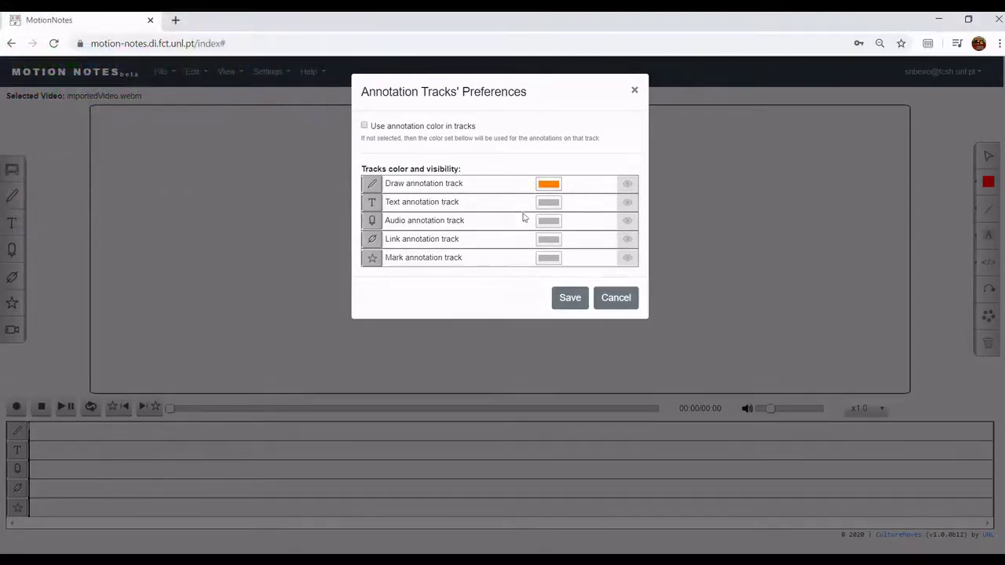
Step: Set the link annotation track's colour to light green and save the track preferences
left_click(549, 239)
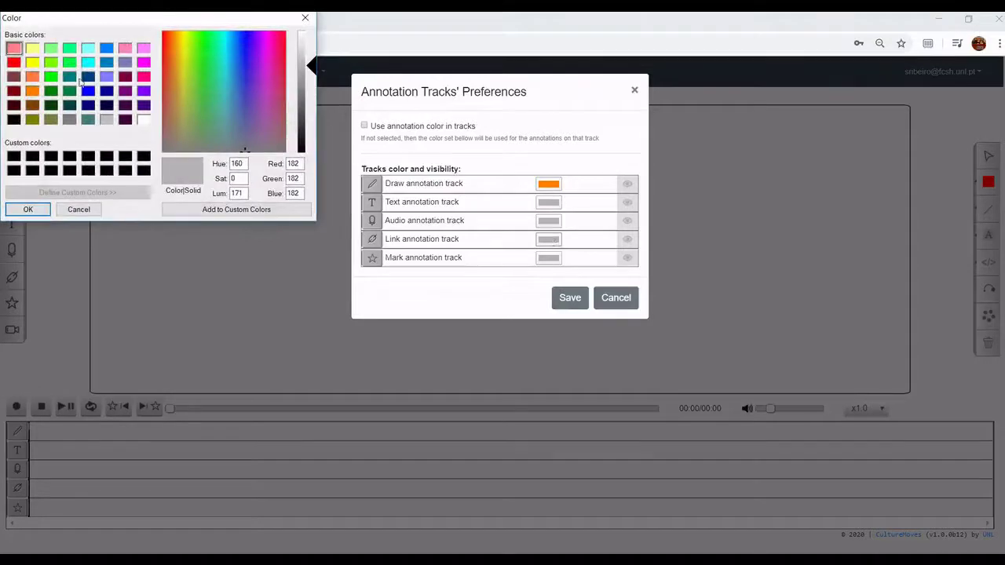
left_click(51, 49)
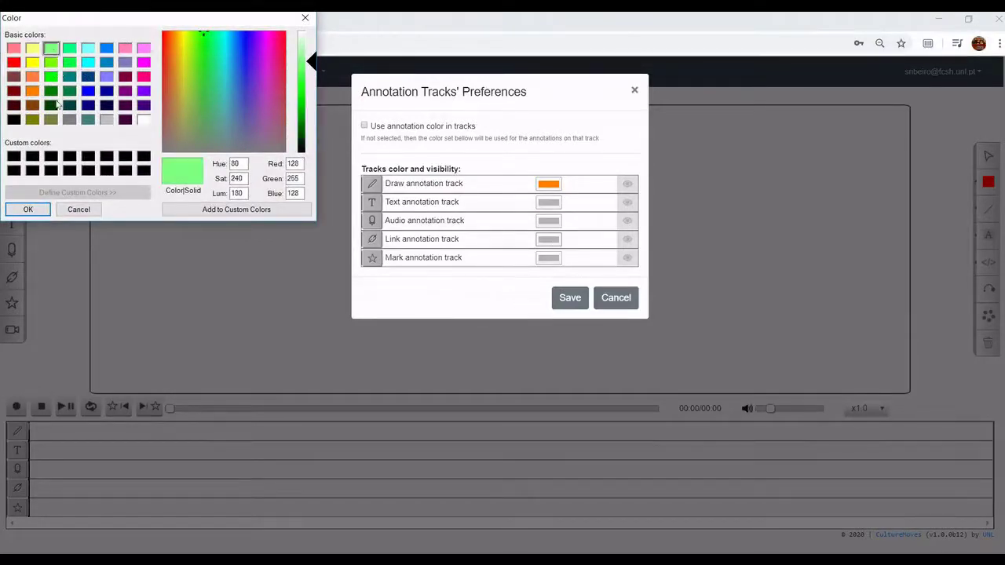
left_click(41, 212)
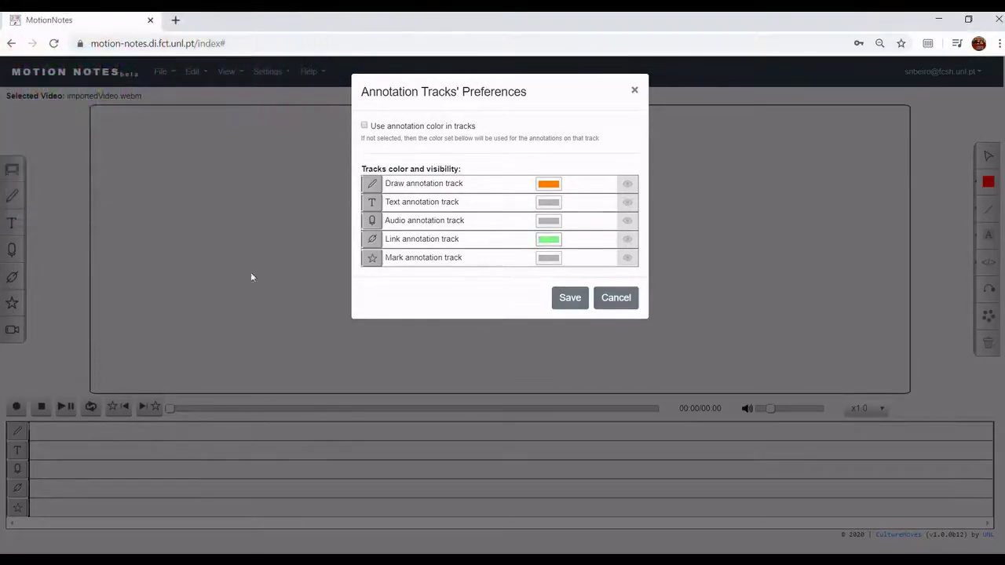
left_click(571, 298)
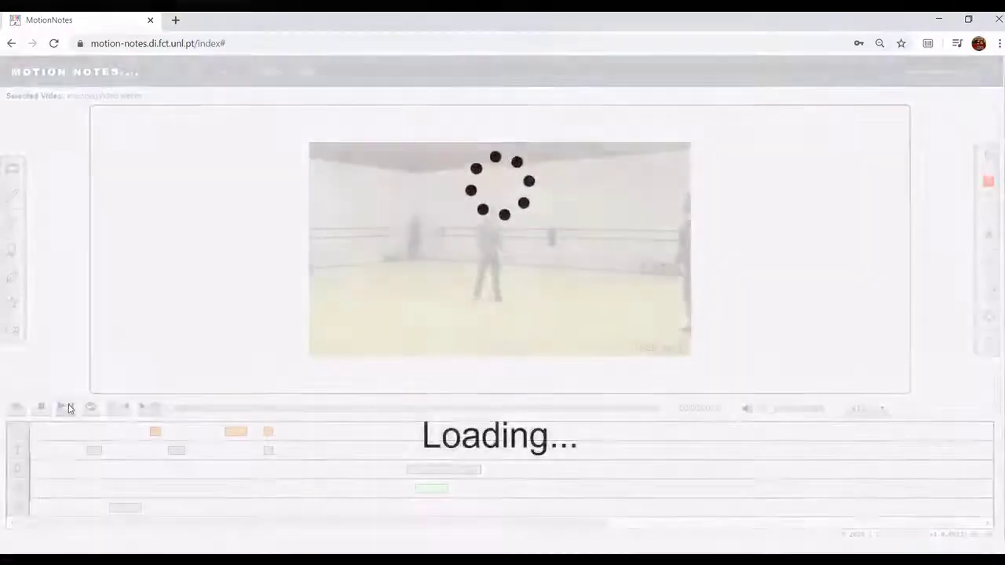
Step: Play the video to about 00:11, then hide the draw annotation track in the annotation track preferences and save
left_click(66, 407)
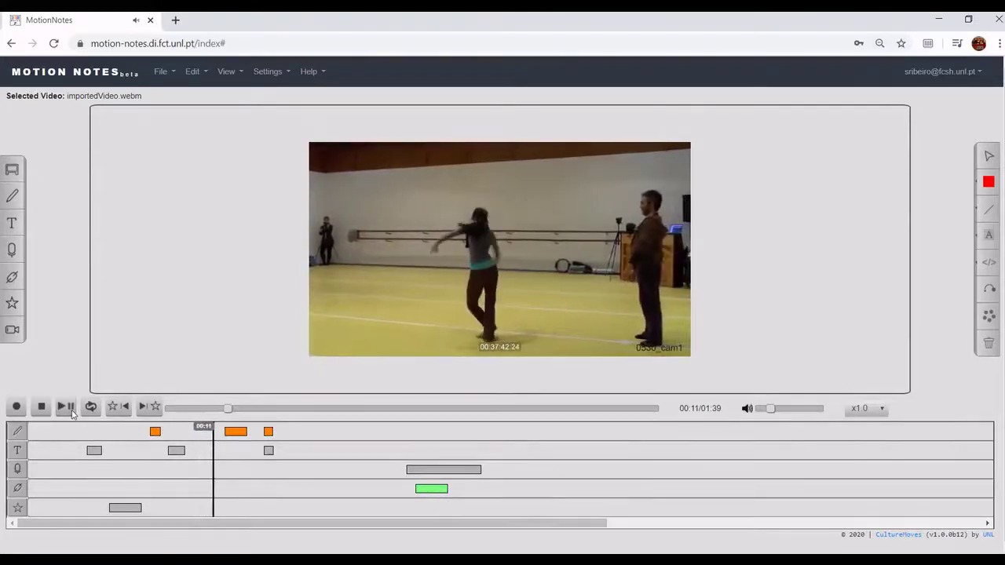
left_click(228, 72)
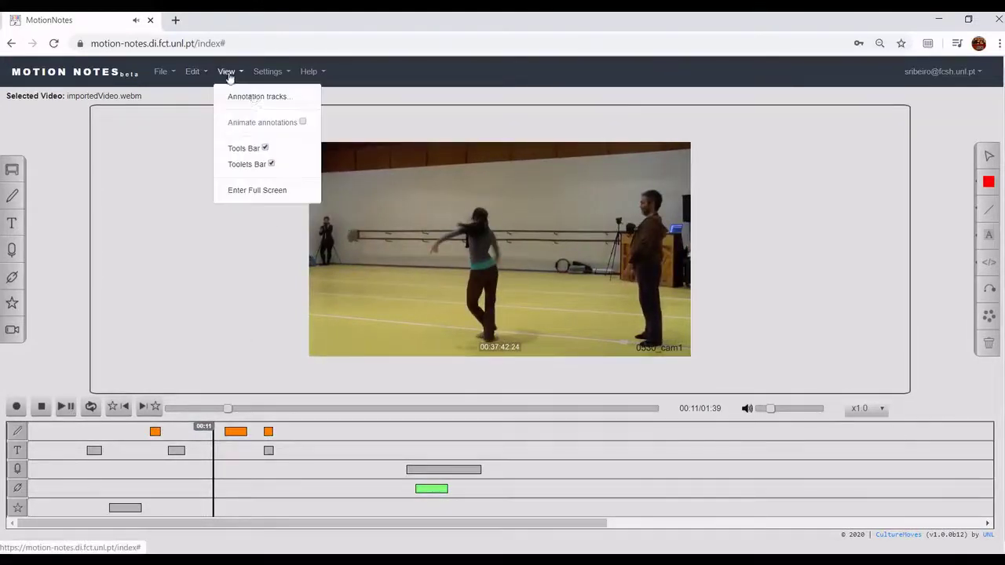
left_click(259, 97)
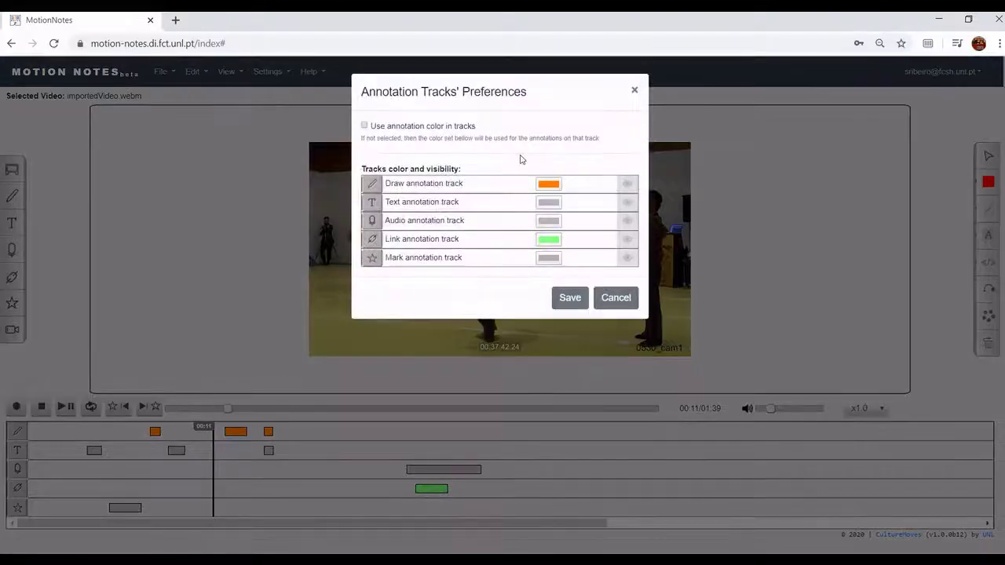
left_click(629, 185)
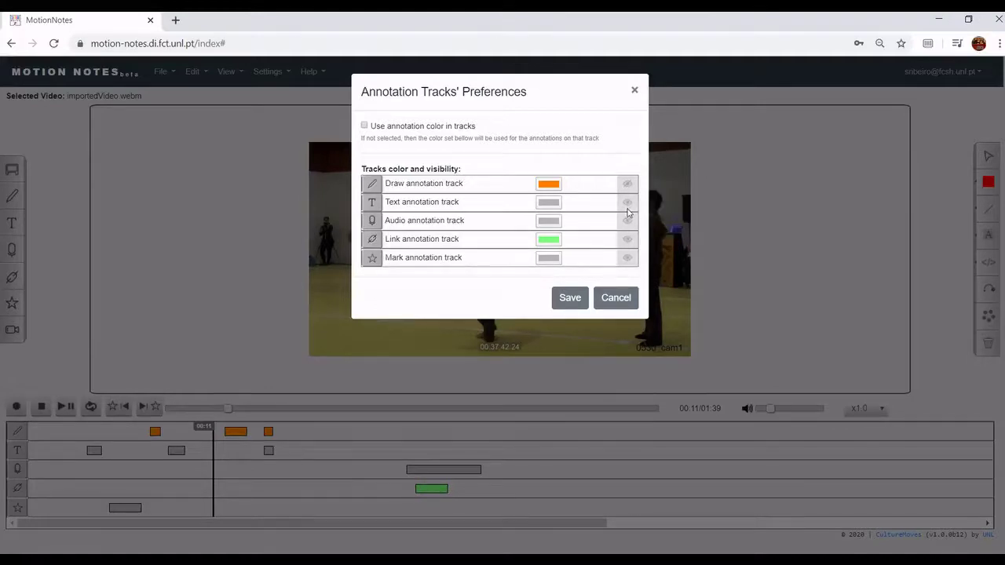
left_click(571, 300)
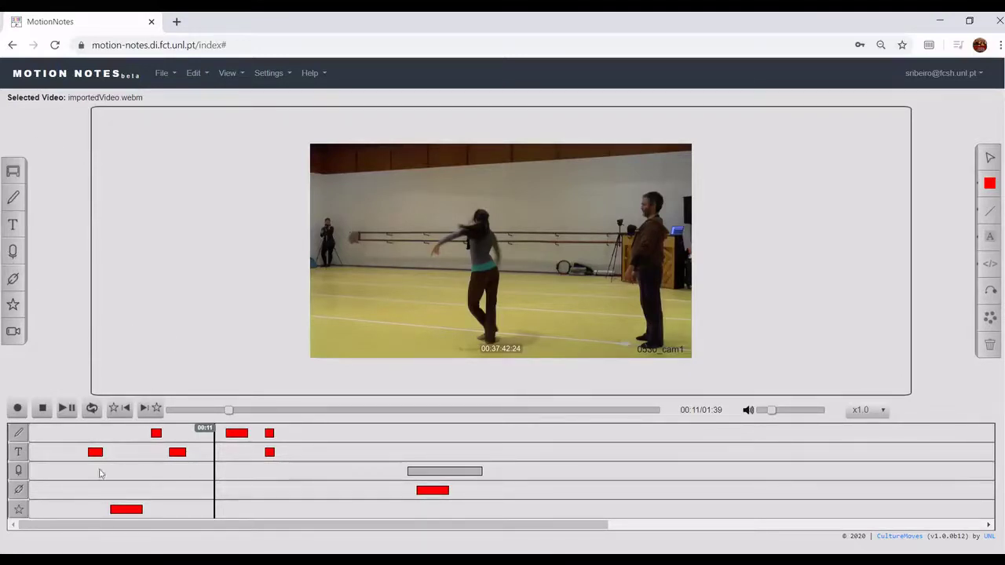
Step: Select the first two drawing annotations and the "bend head down" text in the timeline, then select the red arrow on the video at 00:12
left_click(156, 434)
left_click(236, 433)
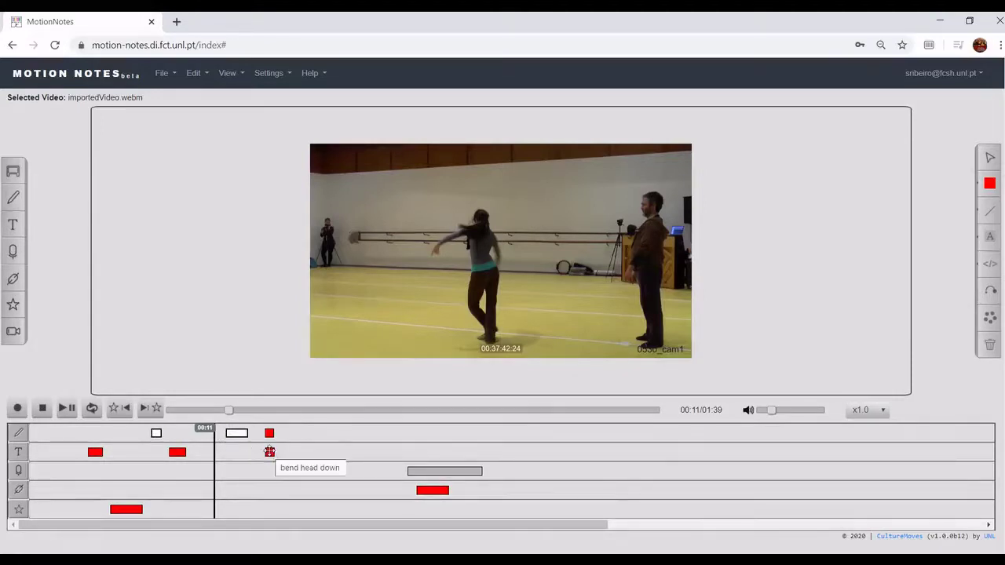
left_click(270, 452)
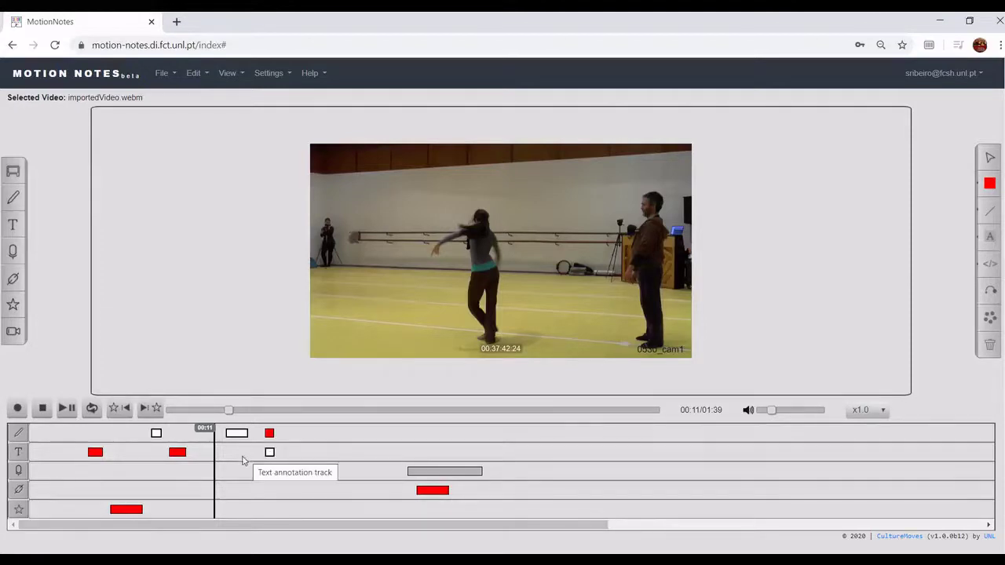
left_click(231, 446)
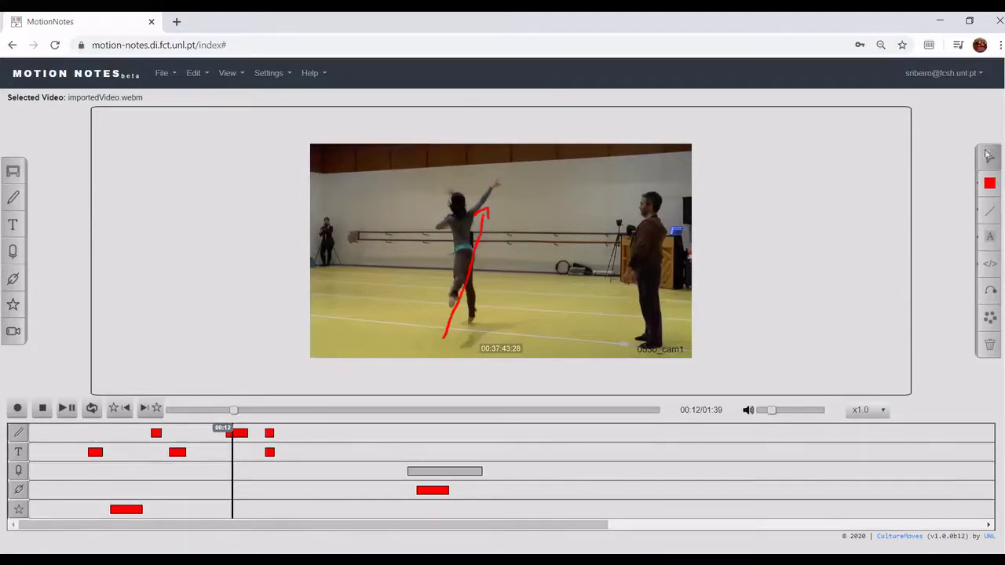
left_click(484, 224)
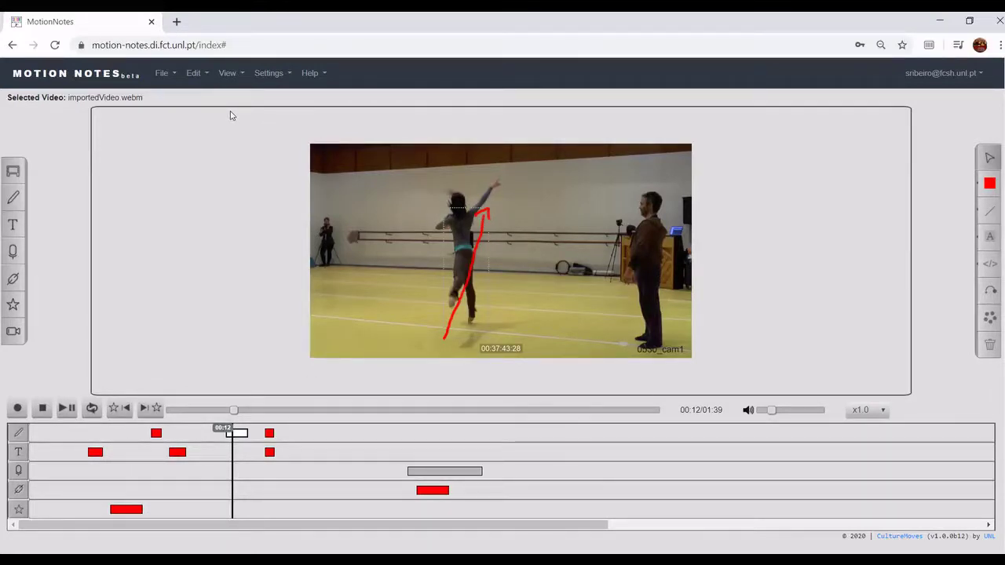
Step: Select all annotations at once, then deselect them all
left_click(197, 73)
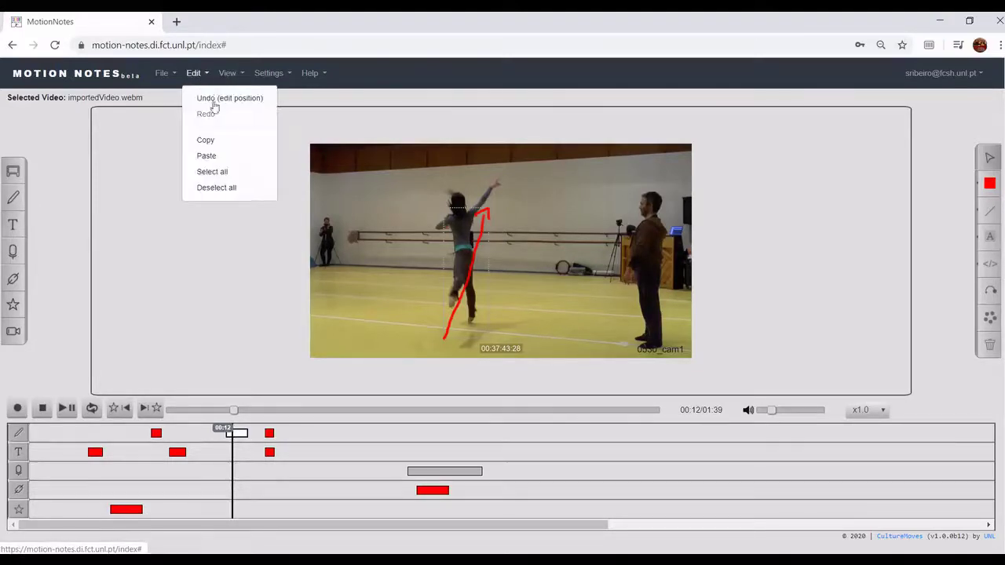
left_click(236, 184)
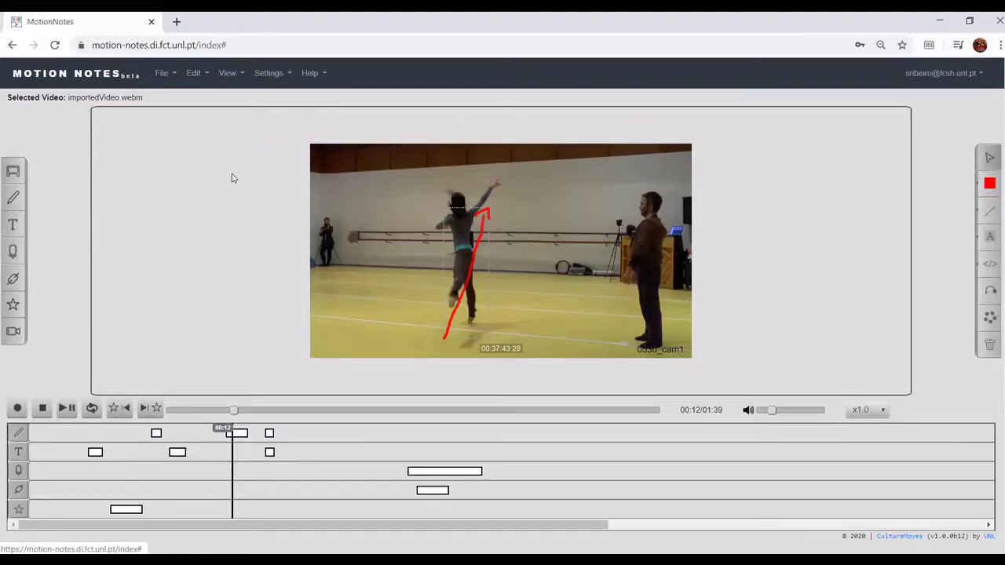
left_click(193, 73)
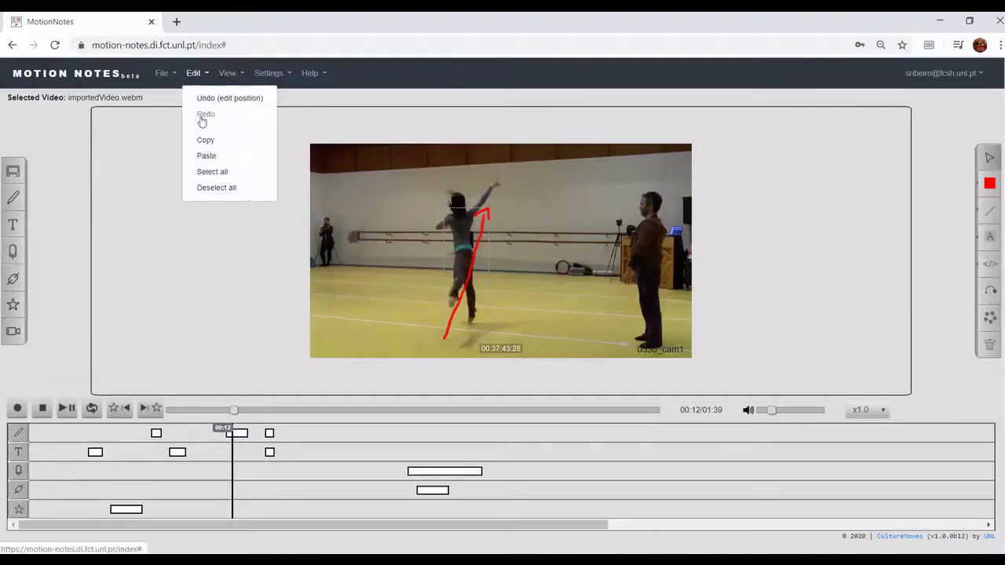
left_click(214, 189)
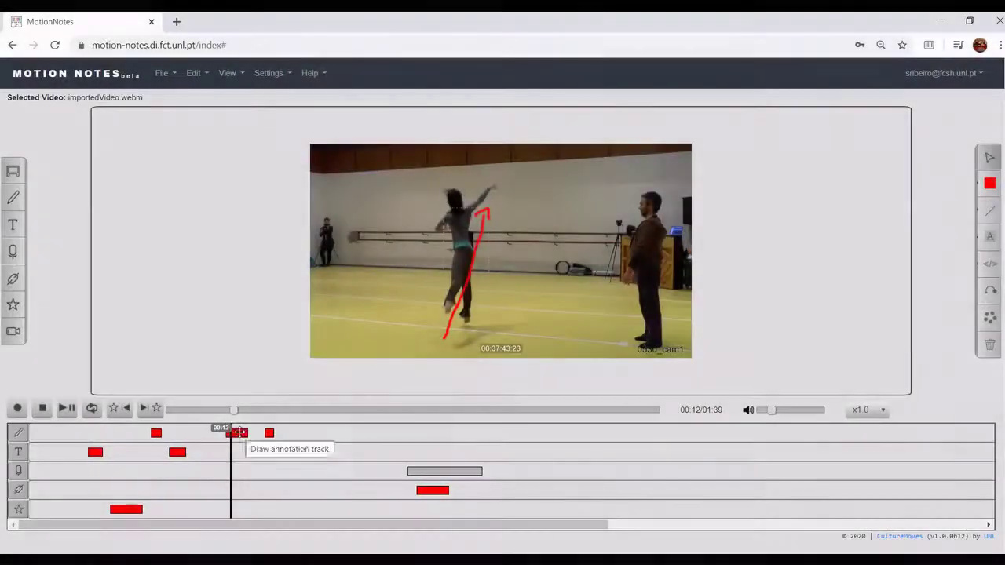
Step: Recolour the arrow drawing at 00:12 and the "bend head down" text light green, then move the arrow beside the dancer in the video
left_click(237, 433)
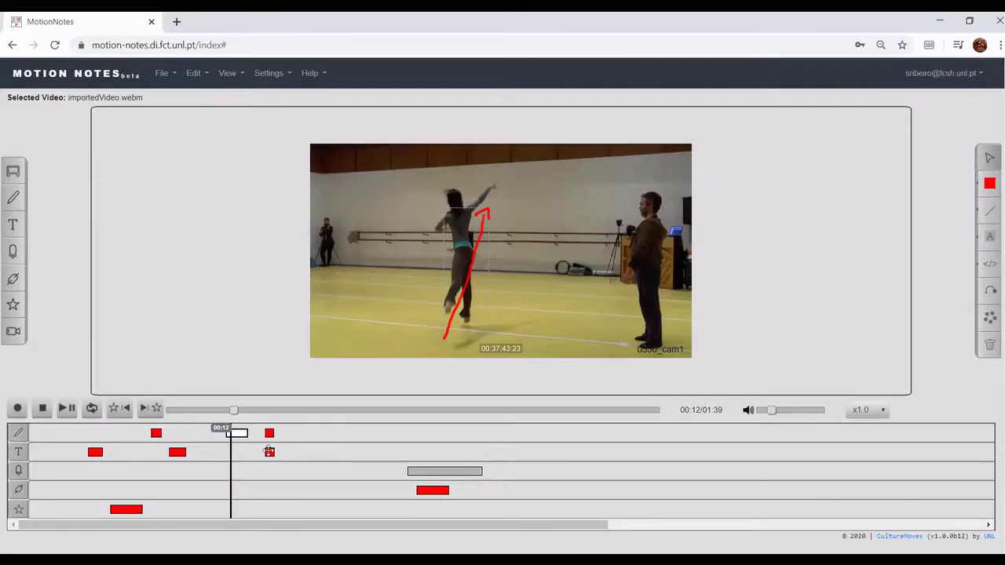
left_click(269, 451)
left_click(990, 183)
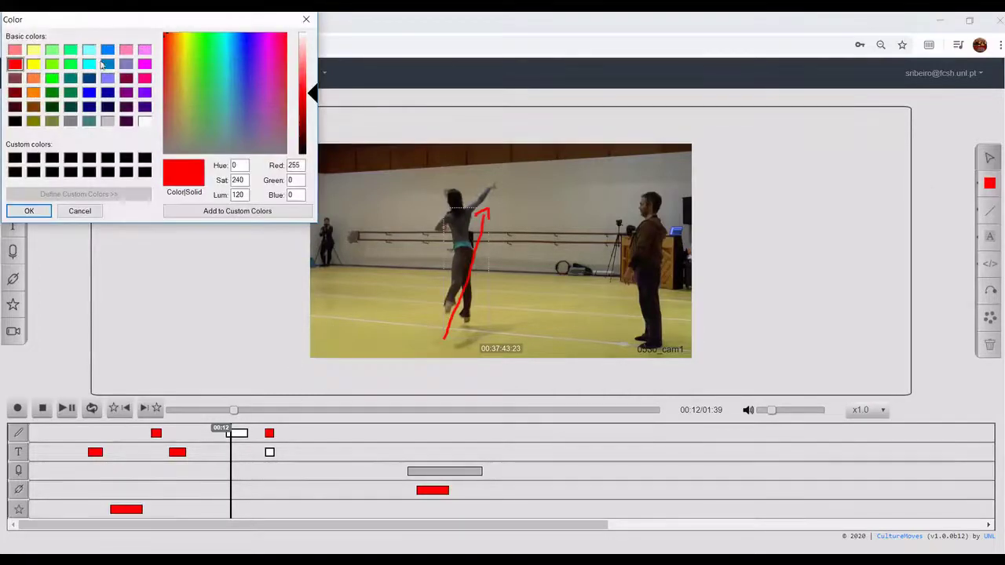
left_click(52, 51)
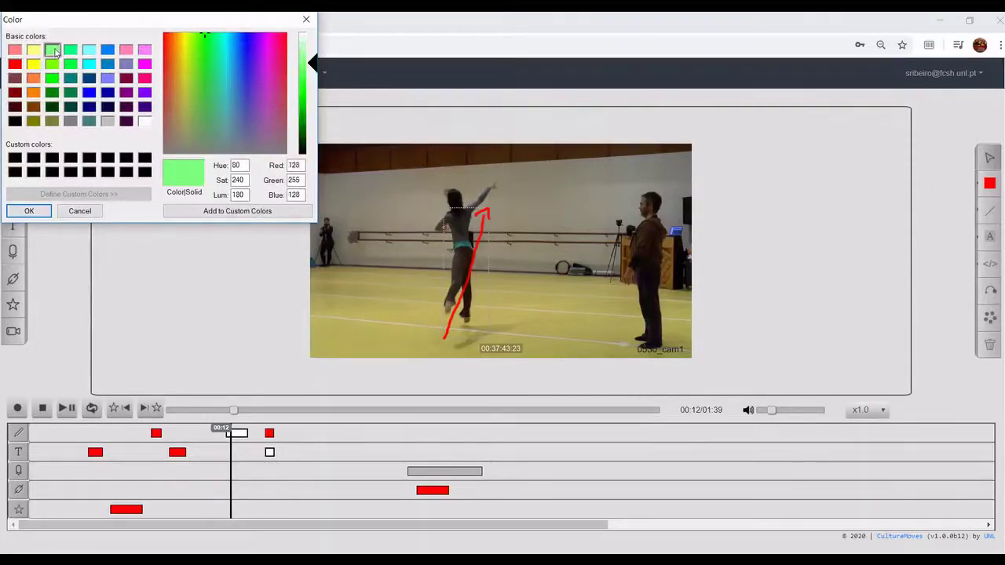
left_click(37, 211)
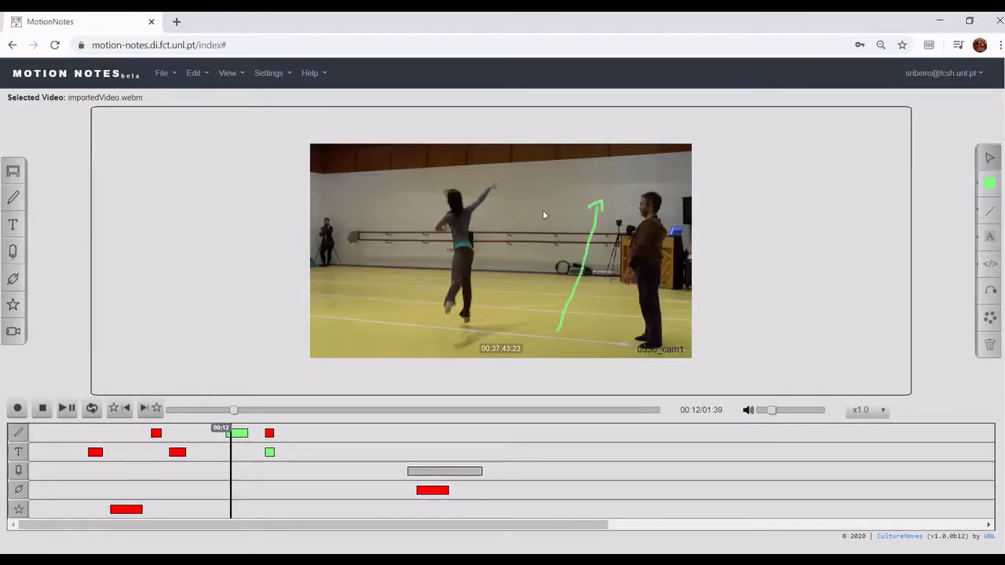
left_click(421, 248)
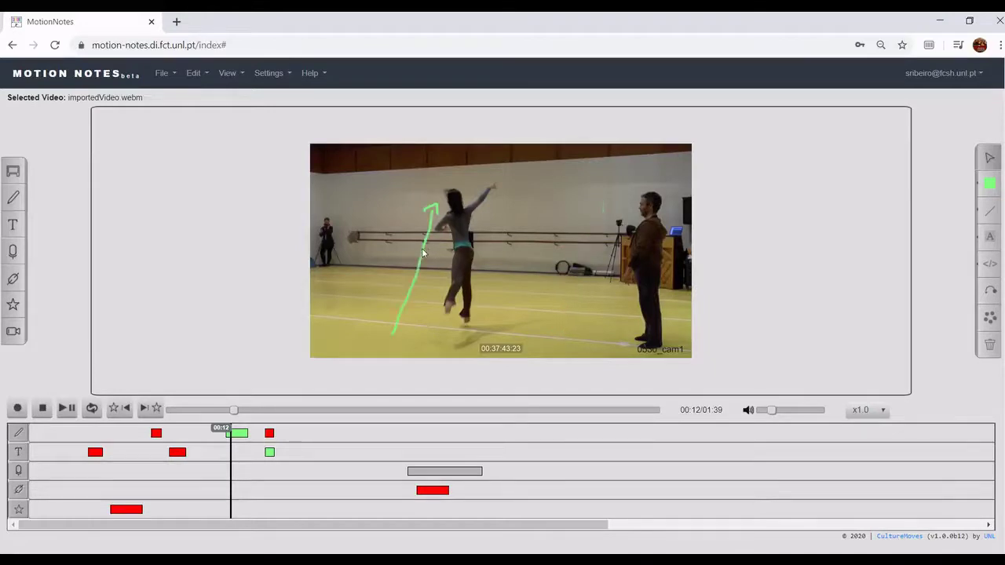
left_click_drag(421, 251, 436, 252)
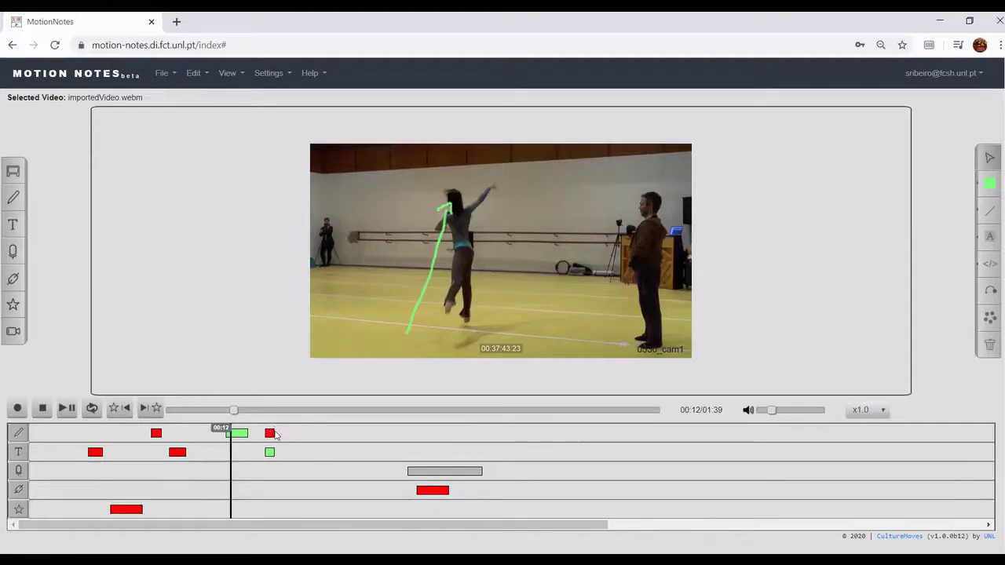
Step: Lengthen the last drawing annotation and shift it later on its track, to start after 00:17
left_click_drag(274, 434, 299, 433)
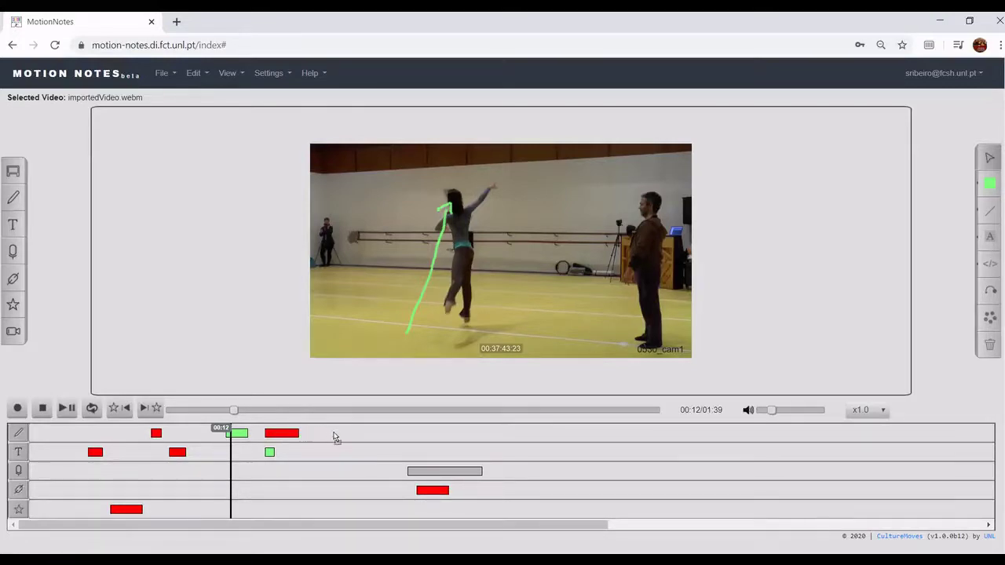
left_click_drag(334, 437, 336, 438)
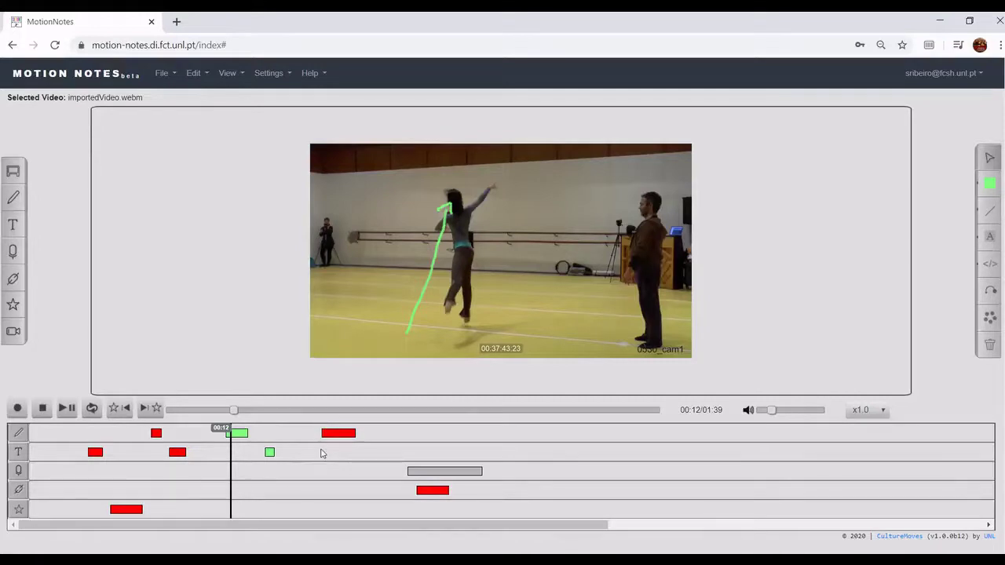
Step: Play the video from 00:17 past the moved drawing annotation and pause it at about 00:21
left_click(306, 433)
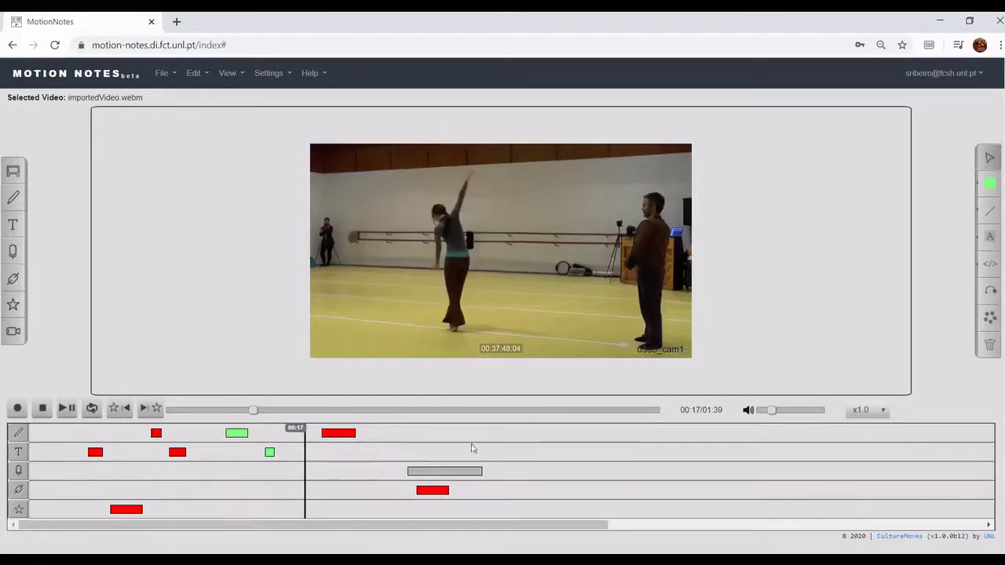
left_click(66, 410)
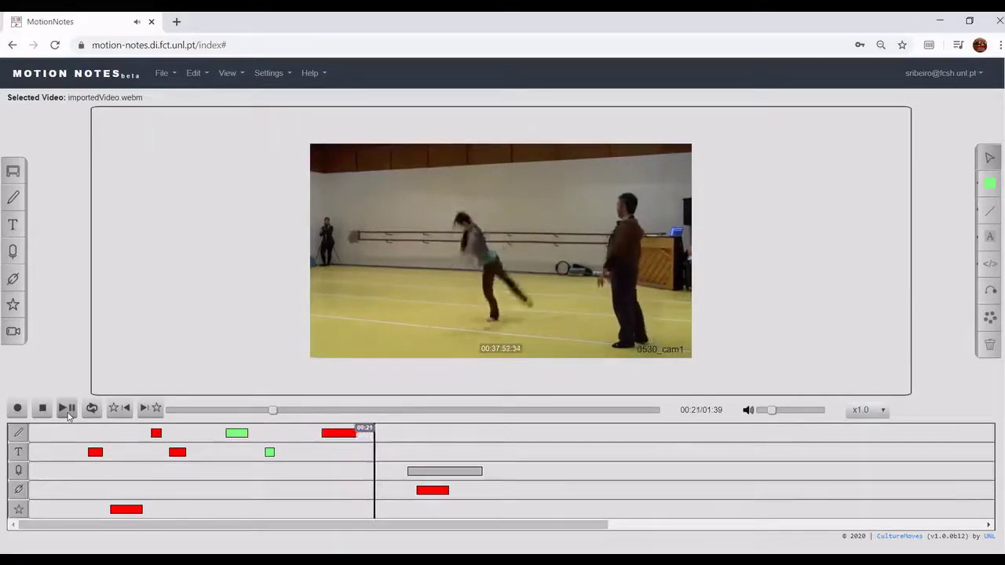
left_click(68, 413)
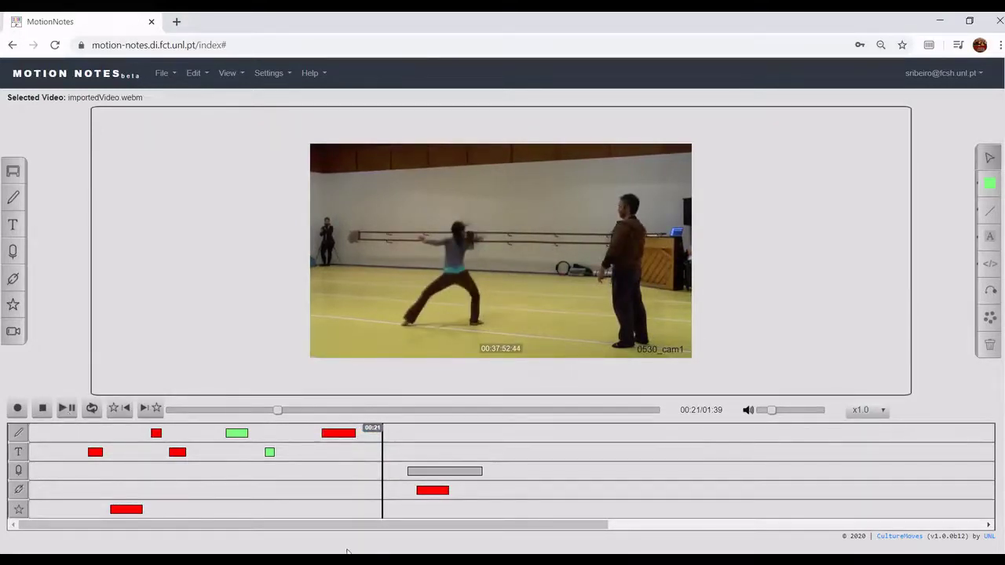
Step: Open the last drawing annotation on the timeline for editing
right_click(335, 432)
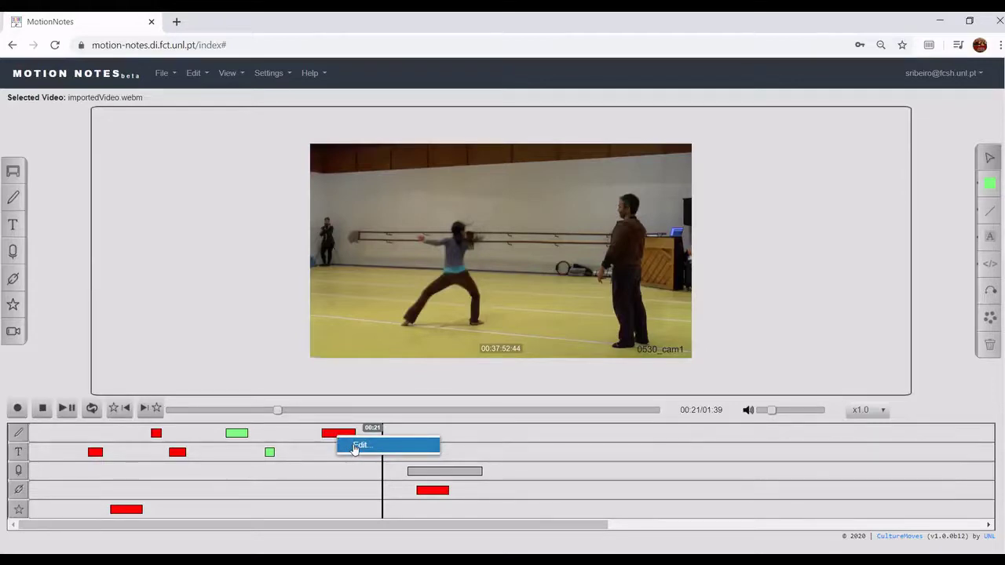
left_click(355, 446)
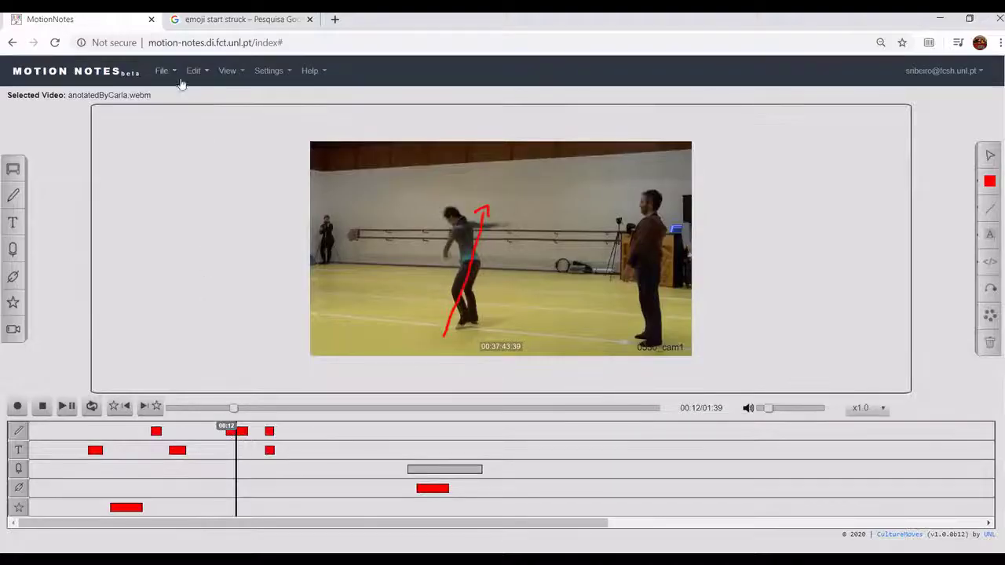
Step: Duplicate the drawing annotation at 00:12 to start just after 00:09, and play the video from 00:09 to 00:13 over both copies
left_click(191, 71)
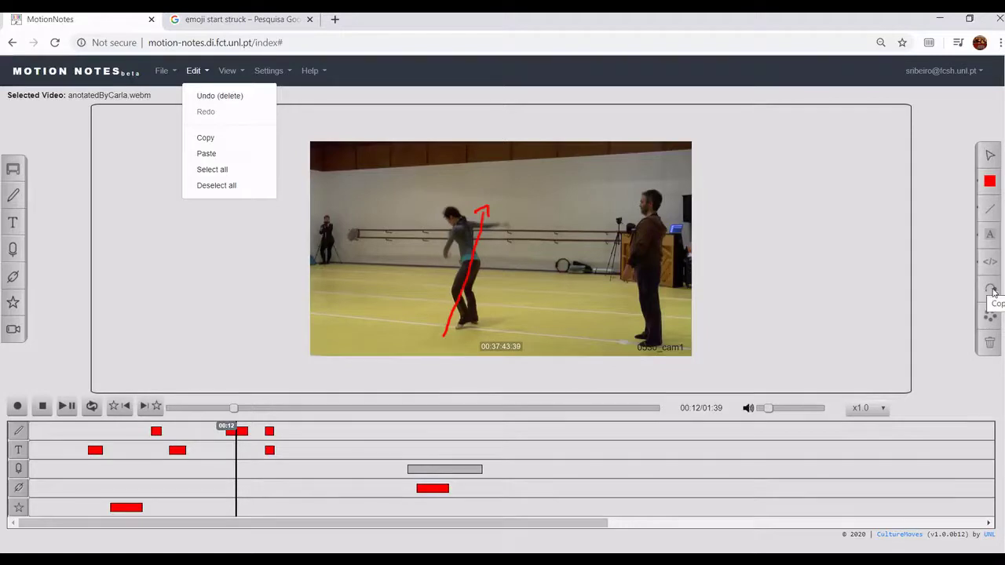
left_click(240, 431)
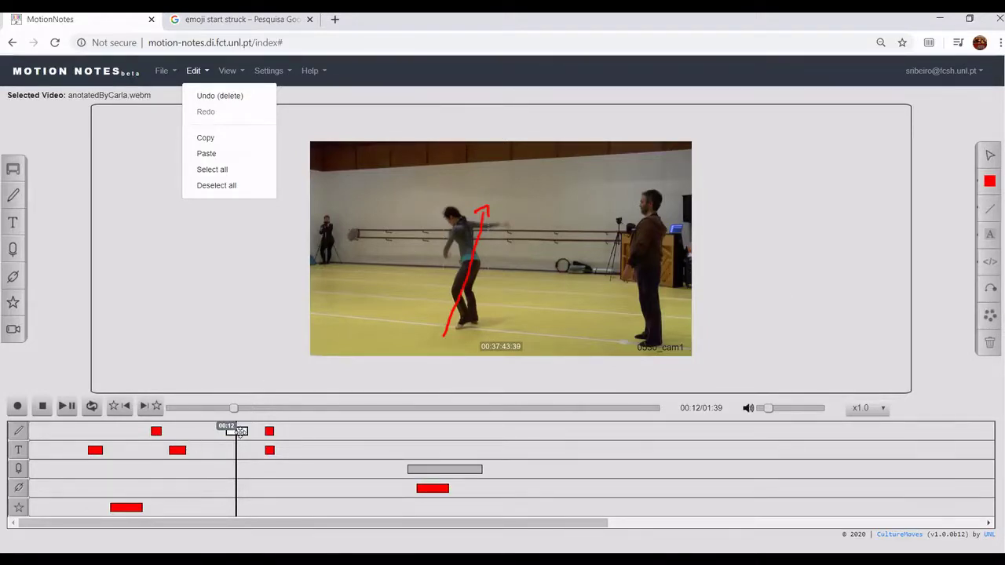
left_click(219, 140)
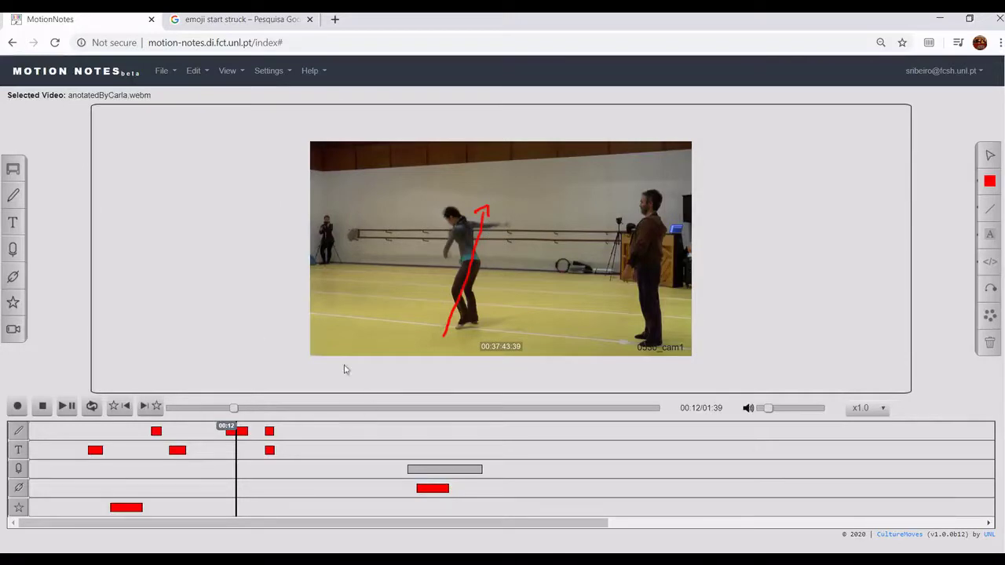
left_click(195, 71)
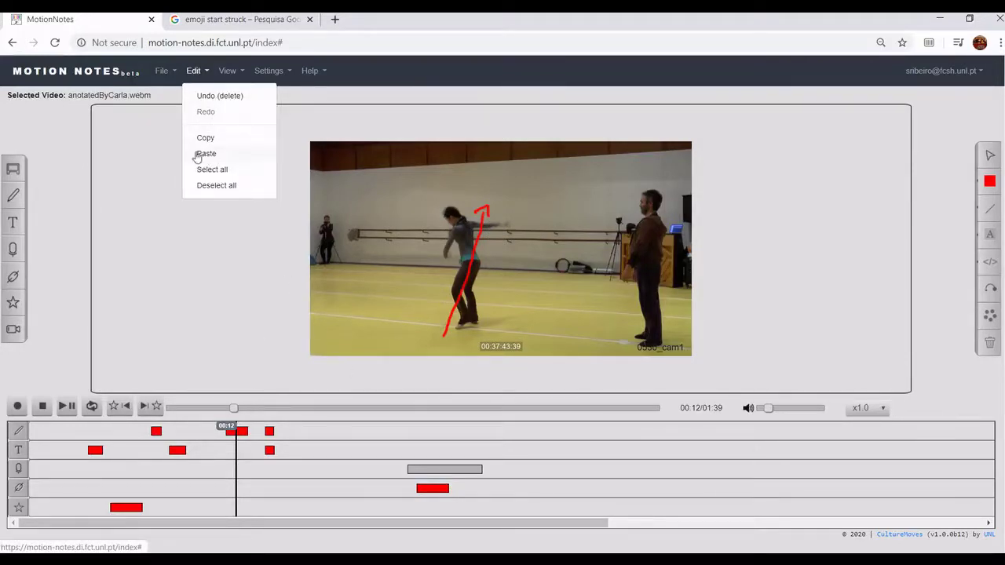
left_click(989, 317)
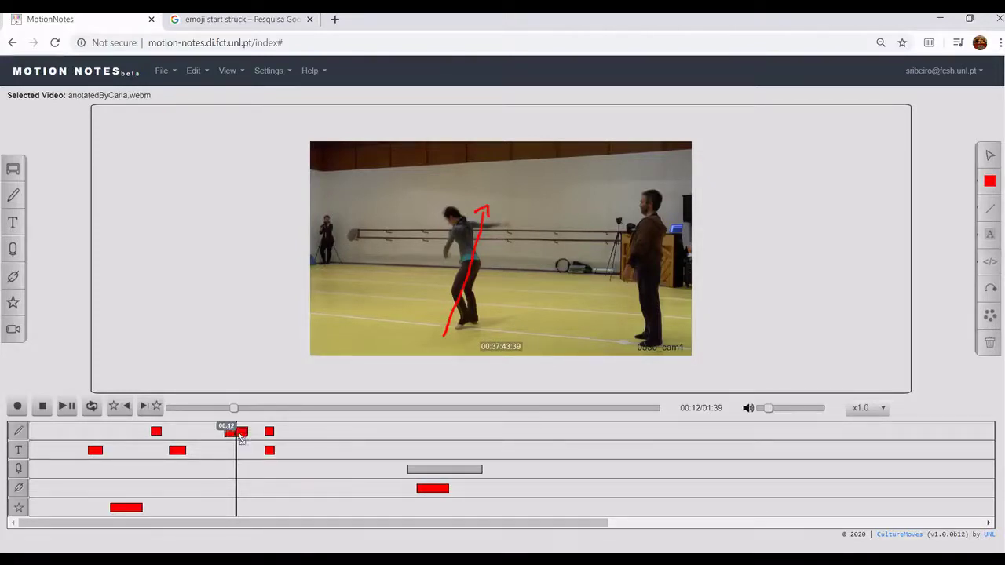
left_click_drag(241, 437, 209, 434)
left_click(188, 431)
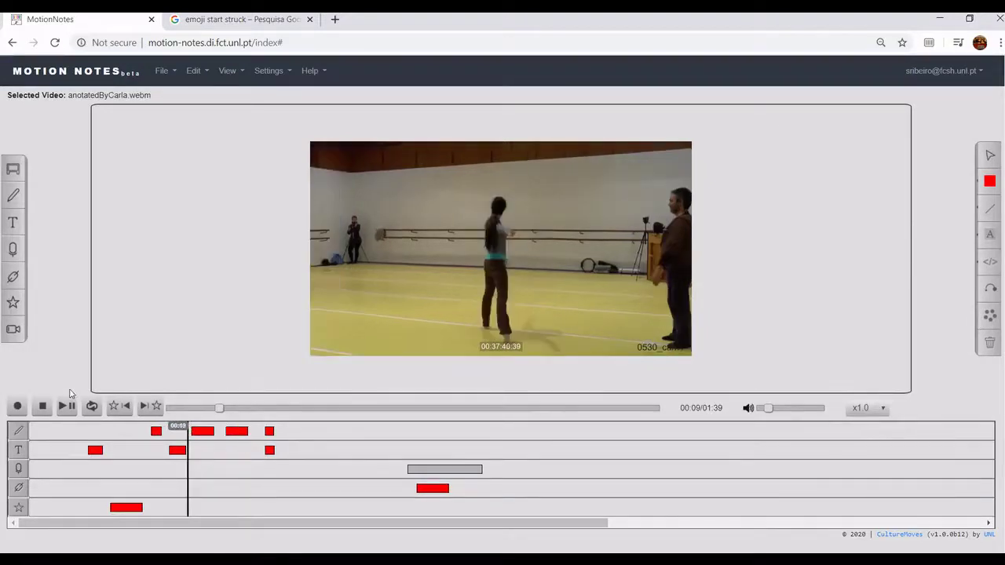
left_click(68, 407)
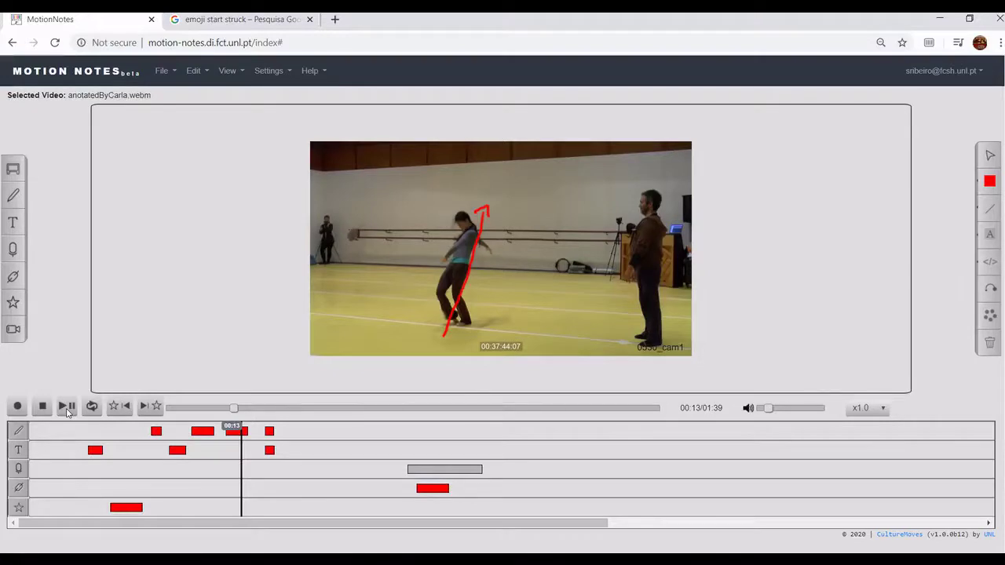
Step: Duplicate the last short drawing annotation to a spot before 00:17 on its track and return the playhead to 00:12
left_click(202, 431)
left_click(993, 291)
left_click(269, 431)
left_click(988, 292)
left_click_drag(270, 431, 297, 437)
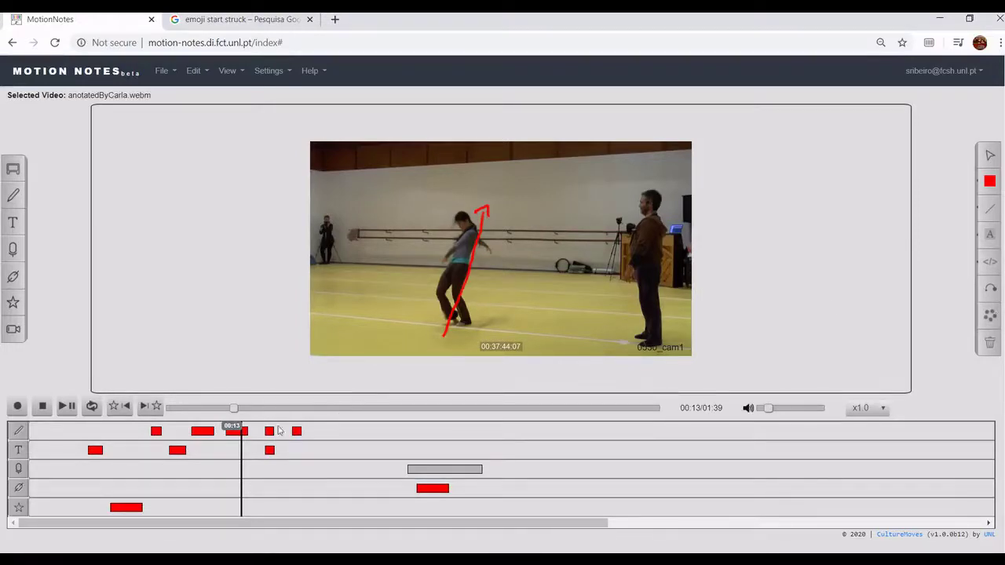
left_click(313, 434)
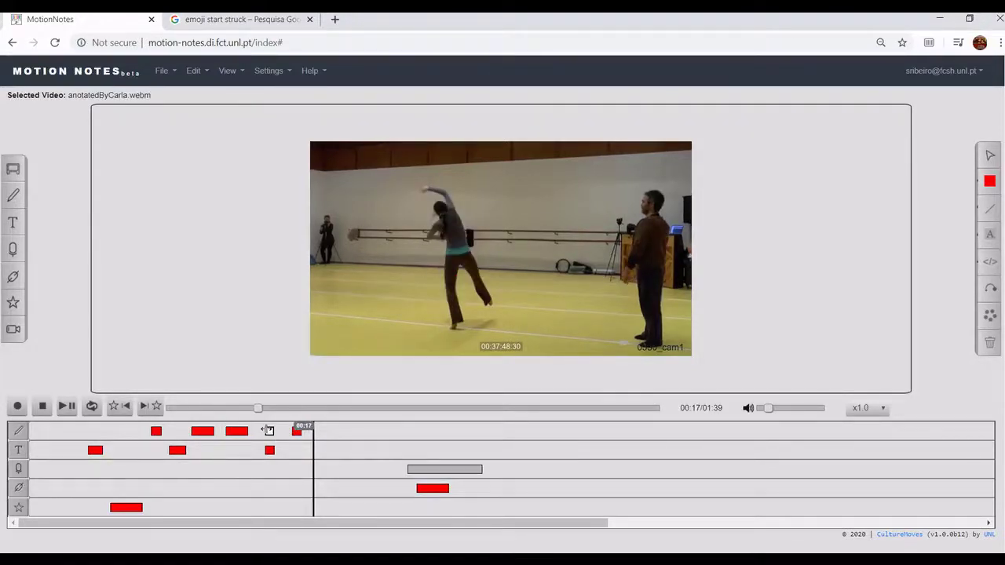
left_click(235, 431)
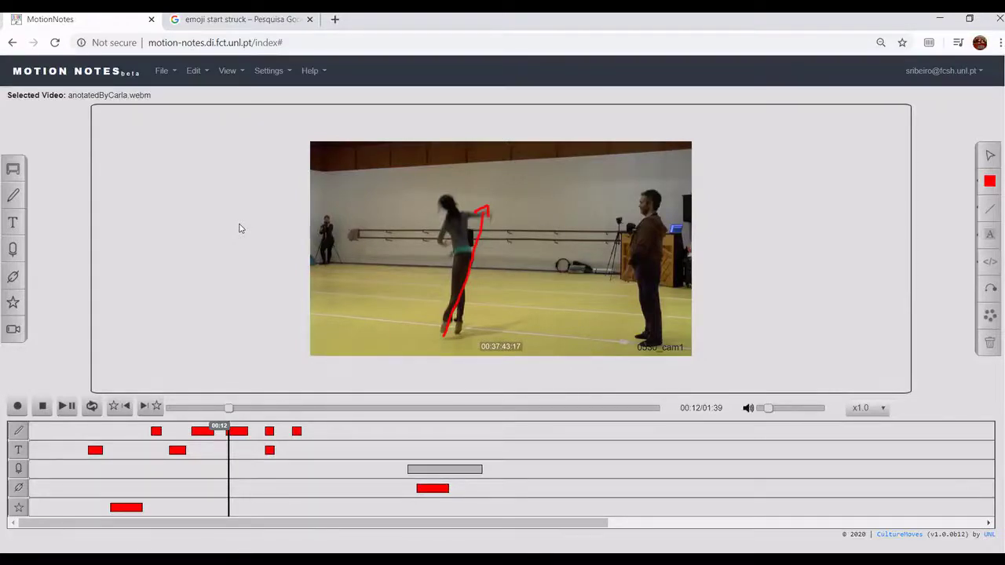
Step: Undo the retiming of the last pasted drawing annotation and redo it
left_click(192, 72)
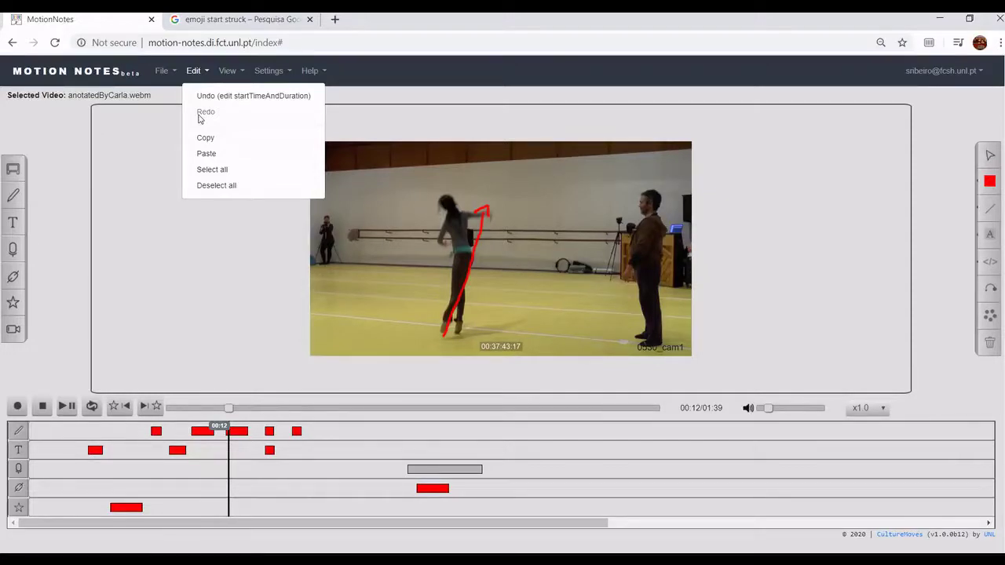
left_click(264, 103)
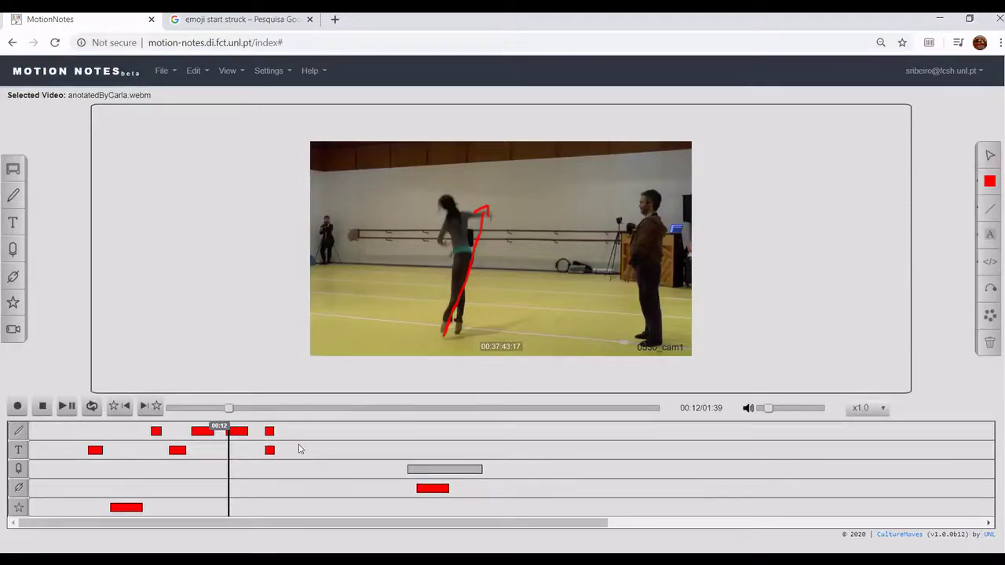
left_click(193, 74)
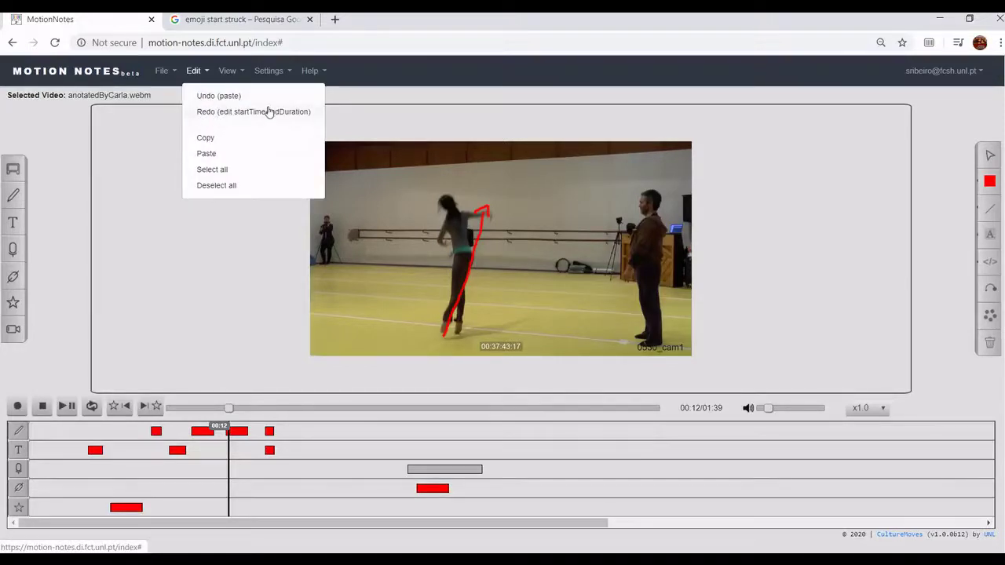
left_click(222, 115)
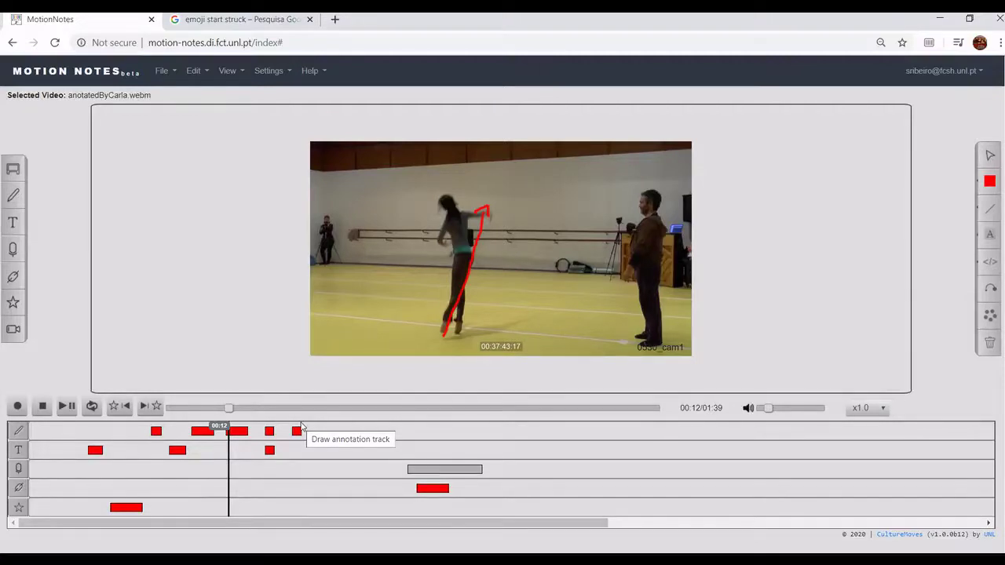
Step: Undo the last three edits, back through the second copy's retiming and paste to the first copy's retiming
left_click(192, 70)
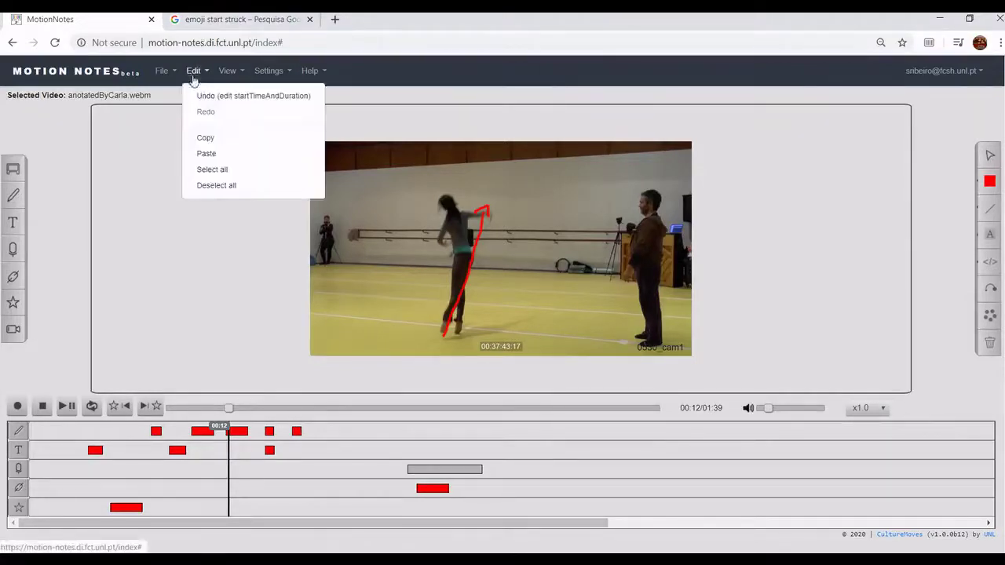
left_click(205, 97)
left_click(194, 71)
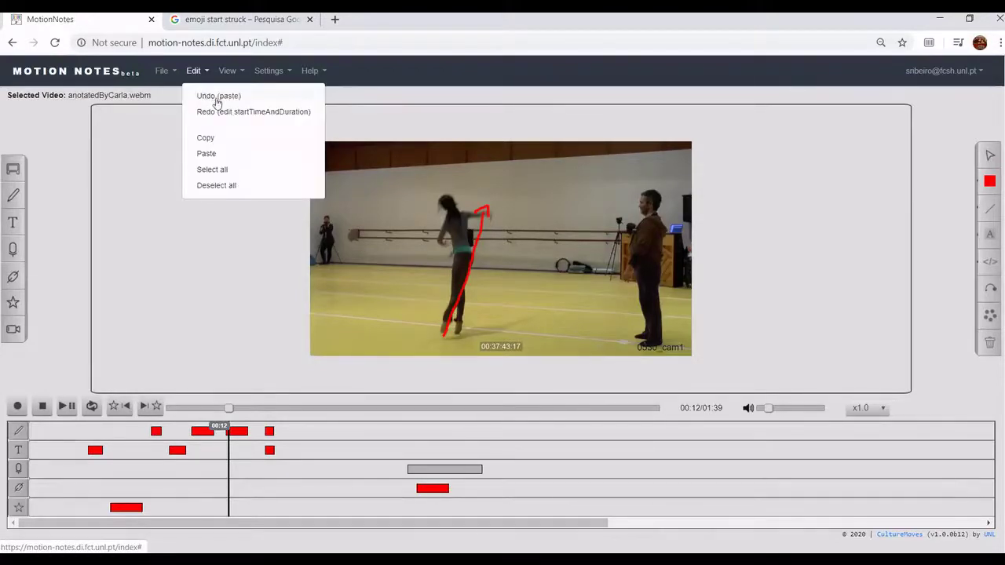
left_click(216, 98)
left_click(196, 72)
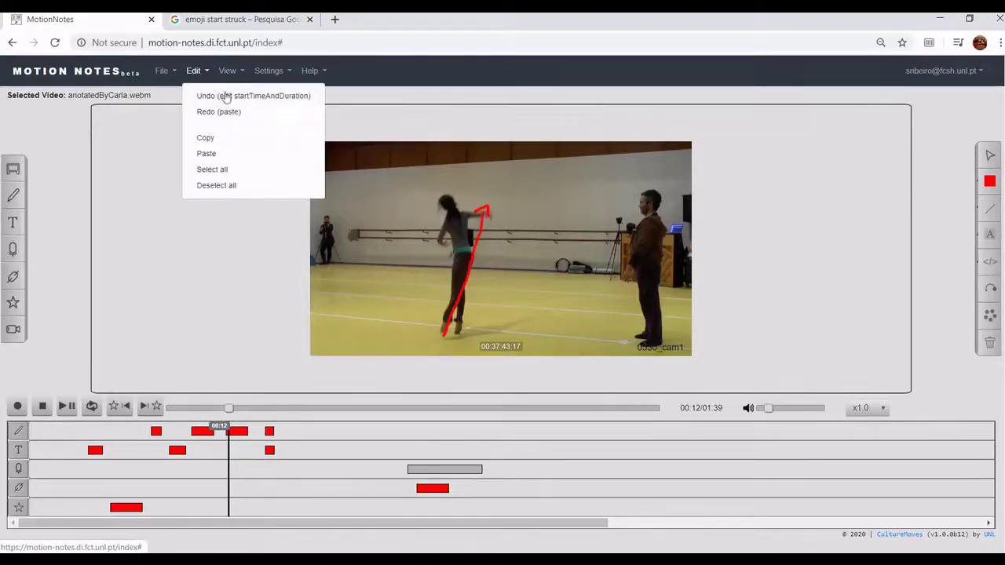
left_click(223, 98)
Step: Redo the three undone edits: the first copy's retiming, the second copy's paste and its retiming
left_click(198, 73)
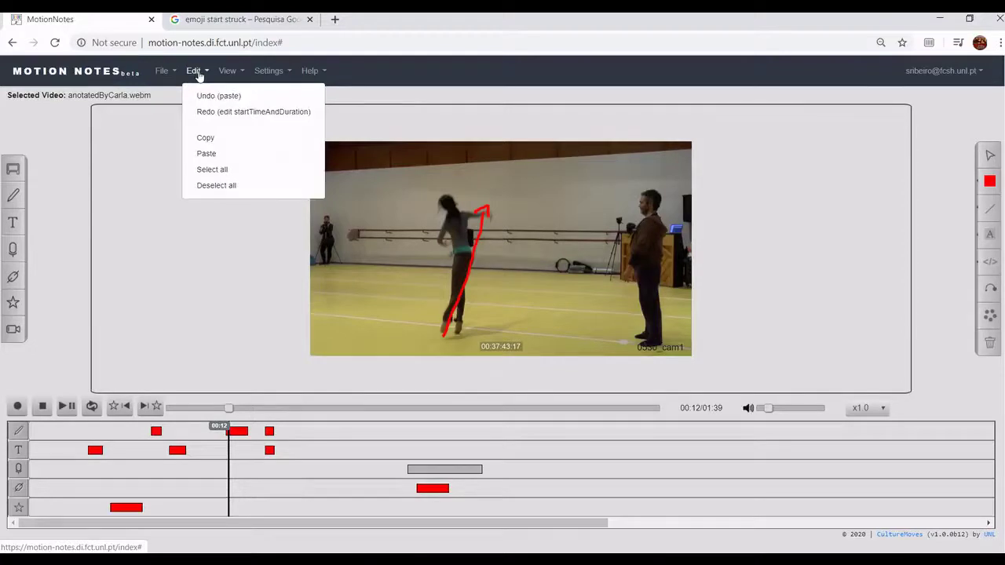
left_click(235, 119)
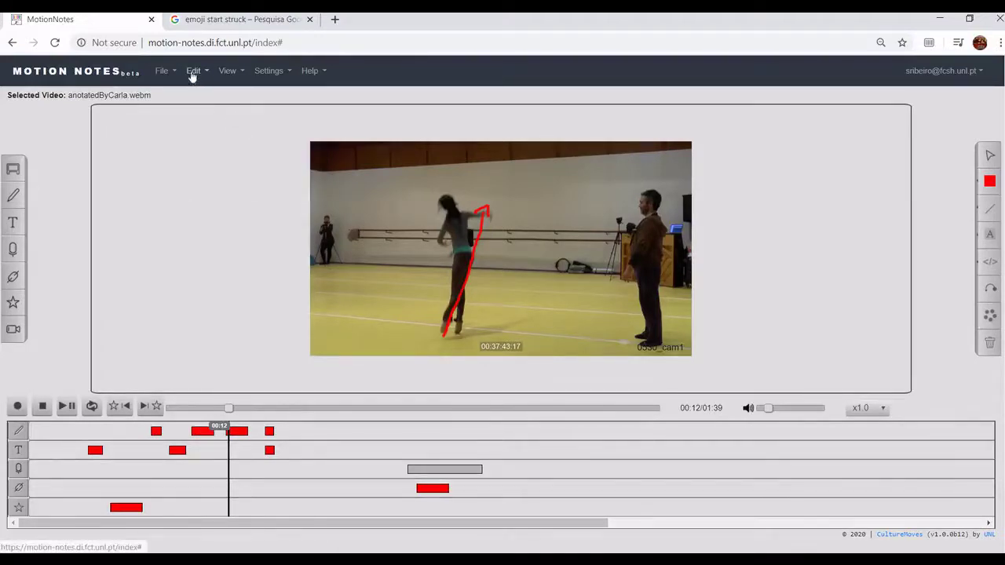
left_click(192, 72)
left_click(219, 111)
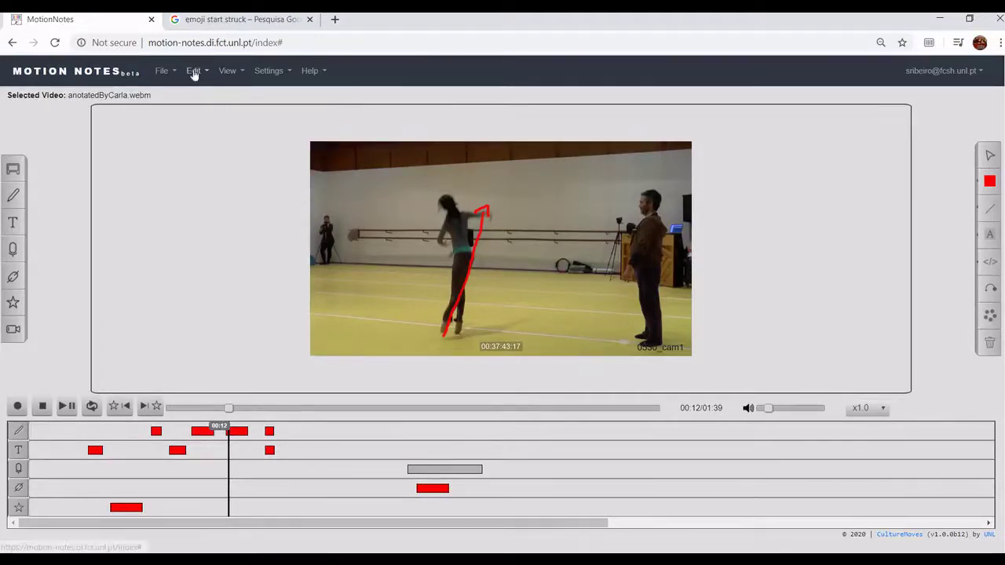
left_click(193, 71)
left_click(220, 112)
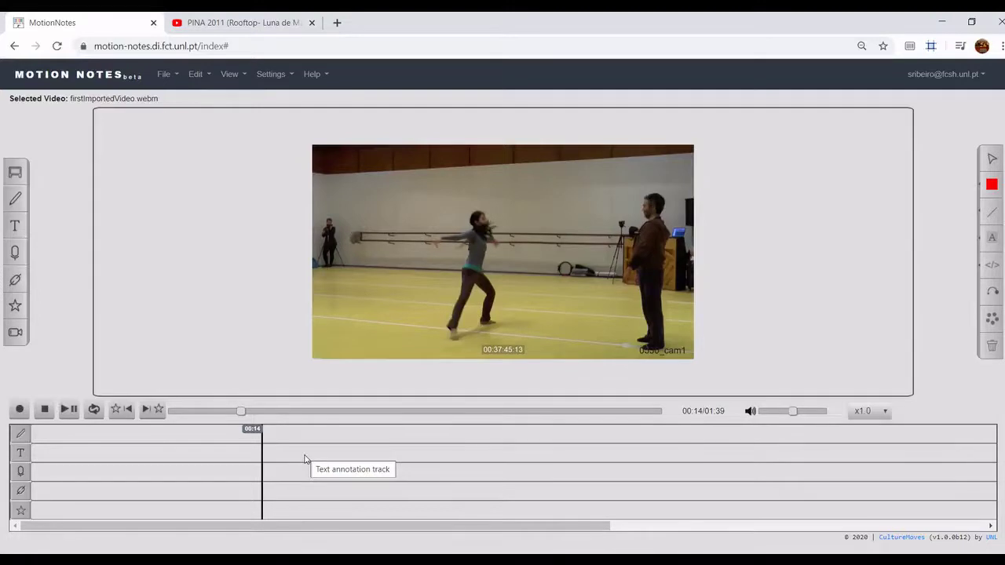
Step: Check the account's storage usage with firstImportedVideo.webm loaded, and stop that video to clear the workspace
left_click(909, 79)
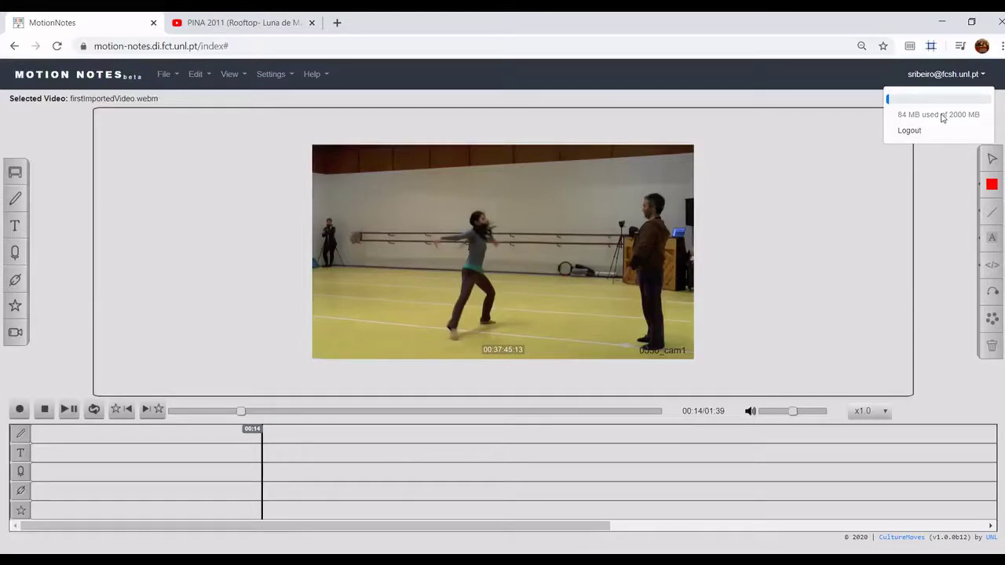
left_click(44, 410)
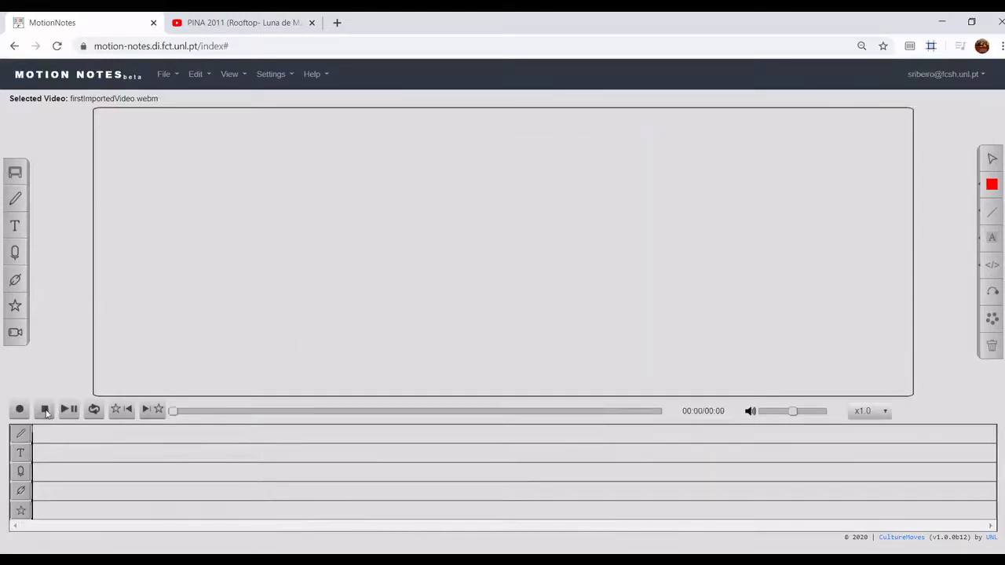
Step: Record a short webcam video, checking the account's storage usage while it records
left_click(20, 409)
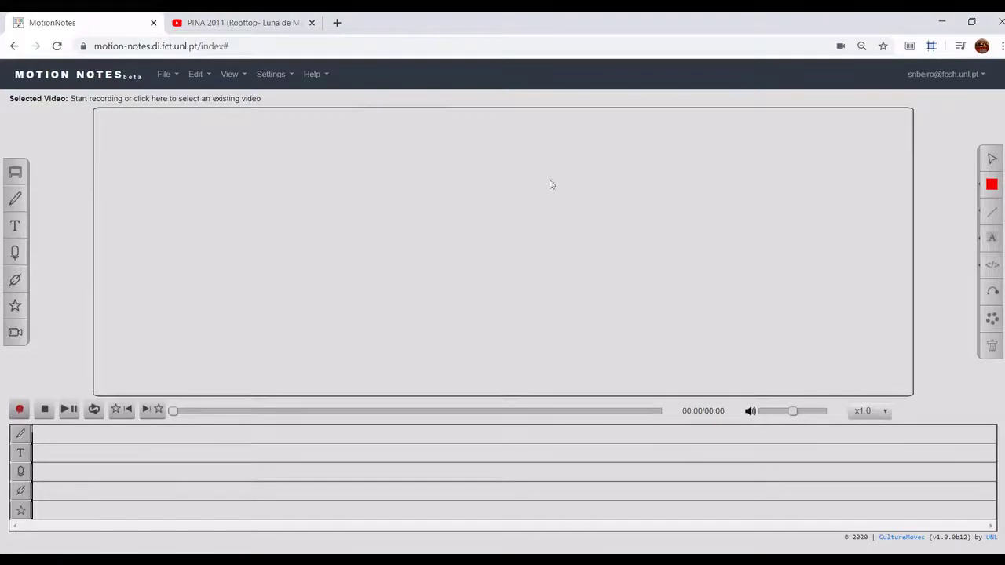
left_click(934, 74)
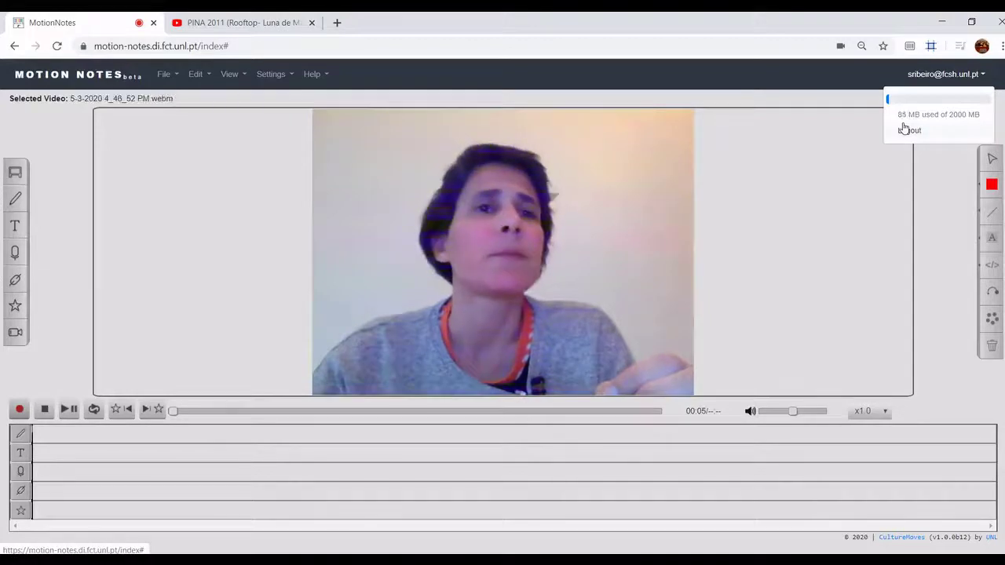
left_click(45, 410)
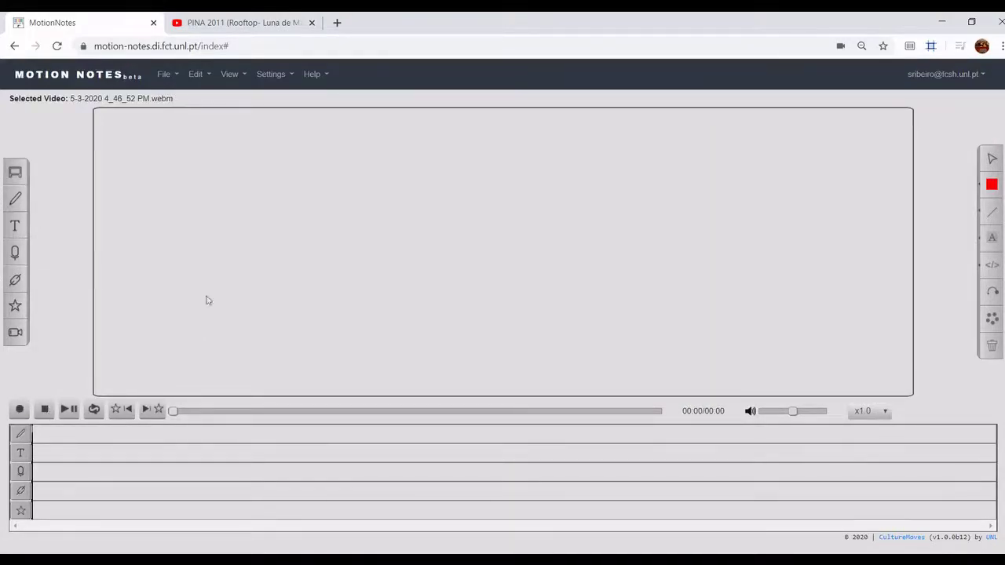
Step: Delete the recording 5-3-2020 4_46_52 PM.webm from the available videos and close the list
left_click(163, 73)
left_click(188, 100)
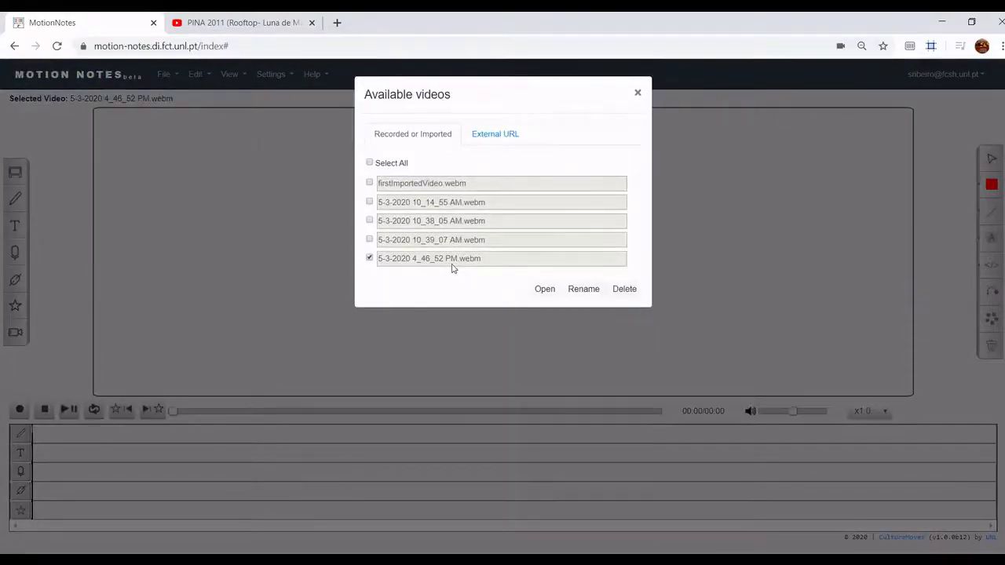
left_click(624, 290)
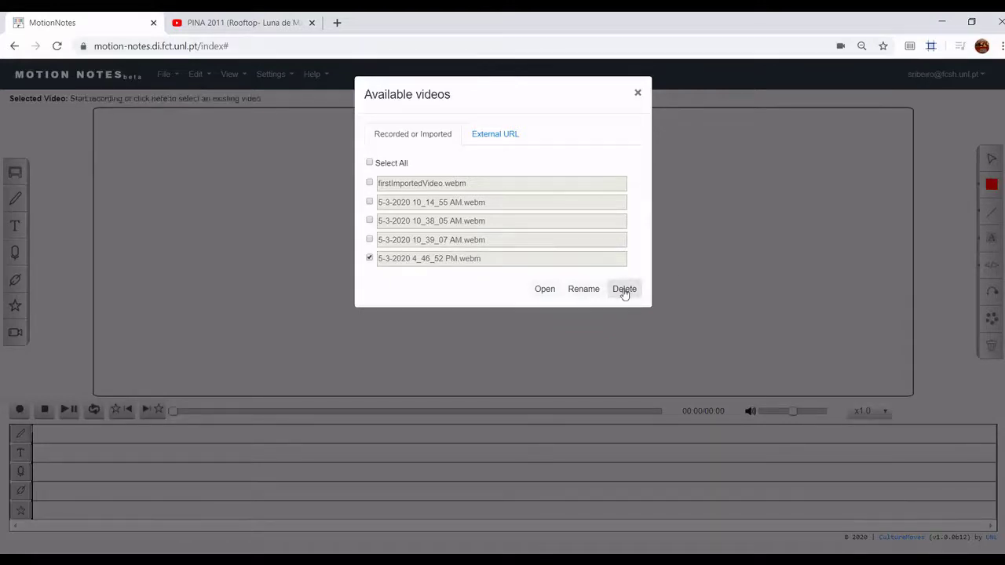
left_click(637, 93)
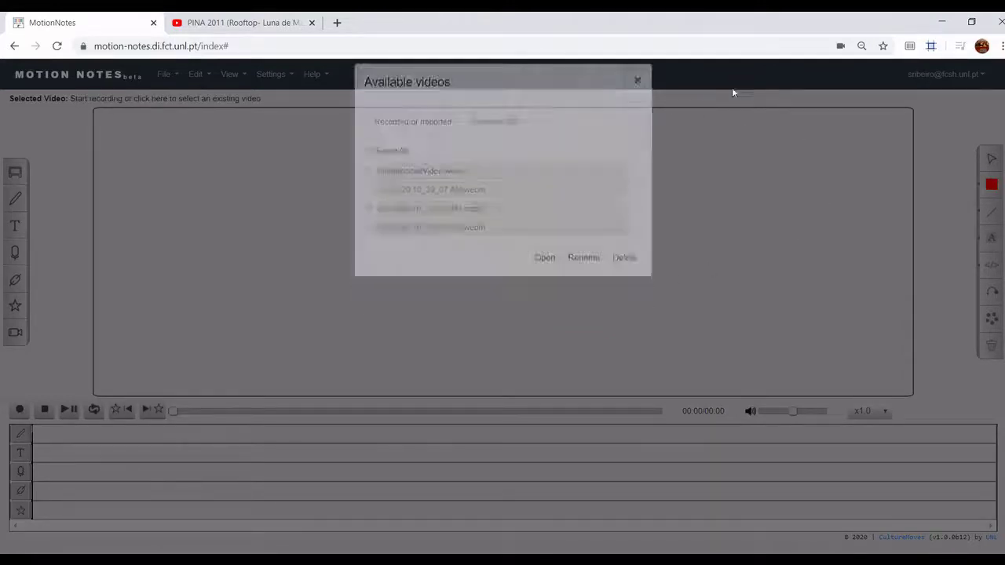
Step: Check the account's storage usage and review the list of remaining recorded or imported videos
left_click(907, 76)
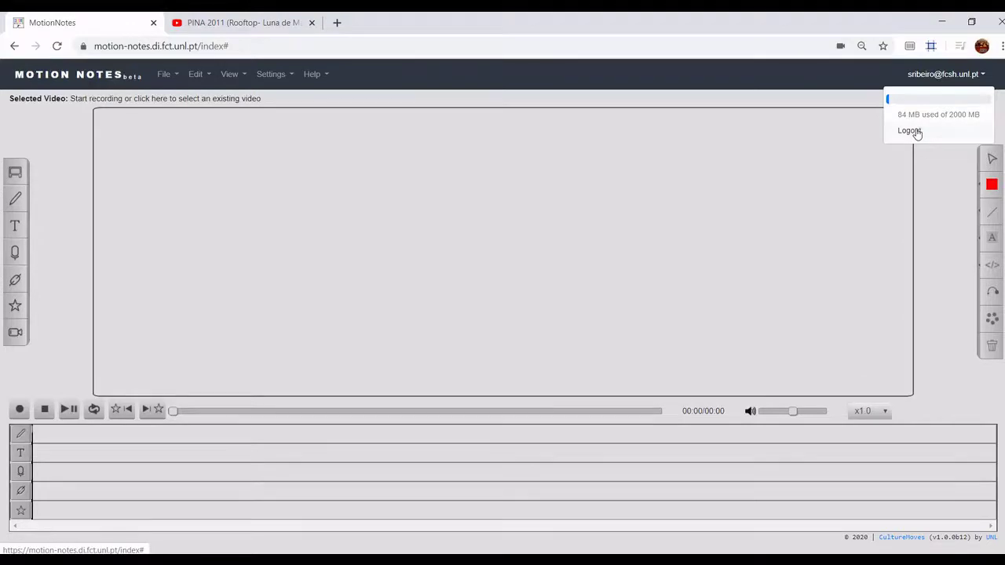
left_click(165, 73)
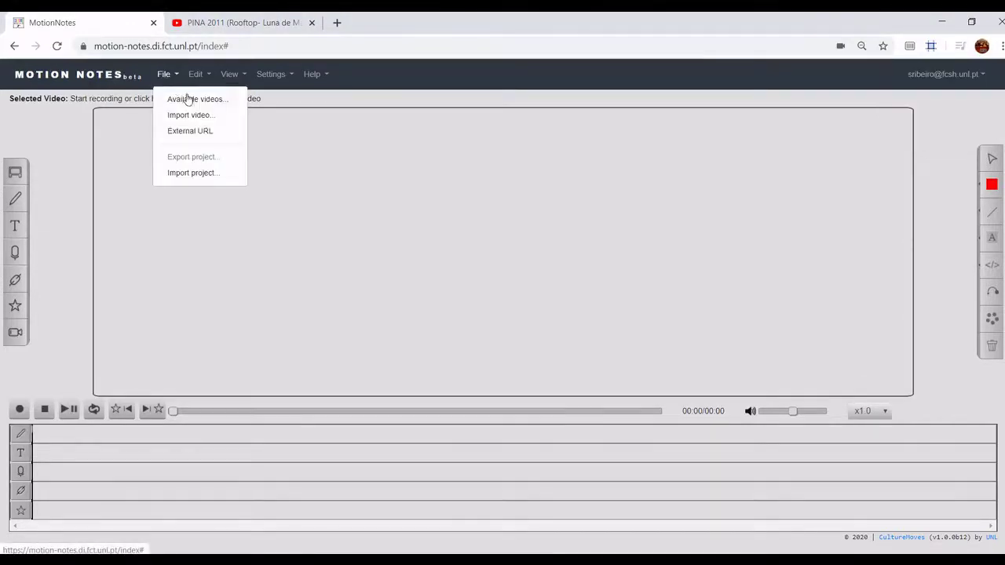
left_click(189, 98)
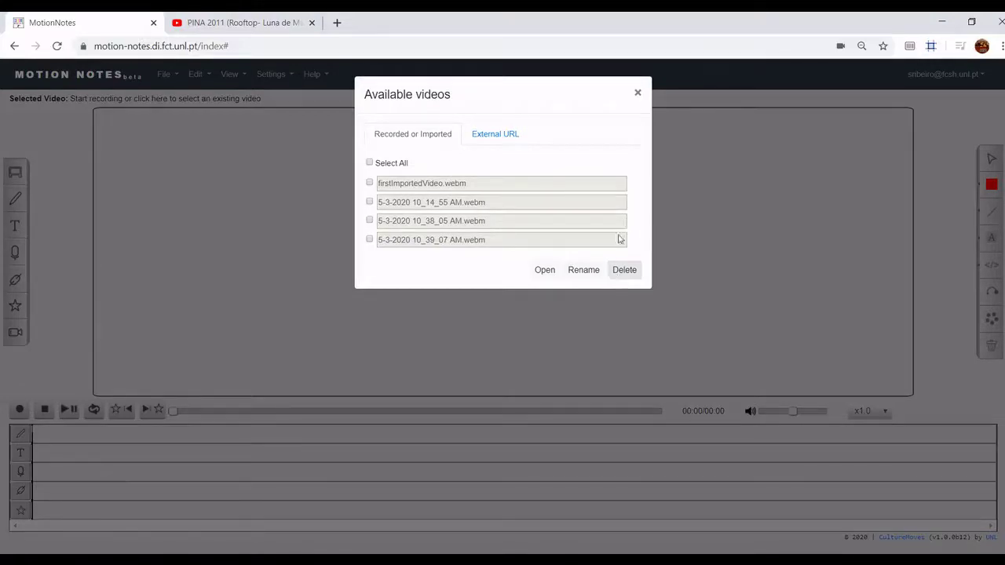
left_click(637, 94)
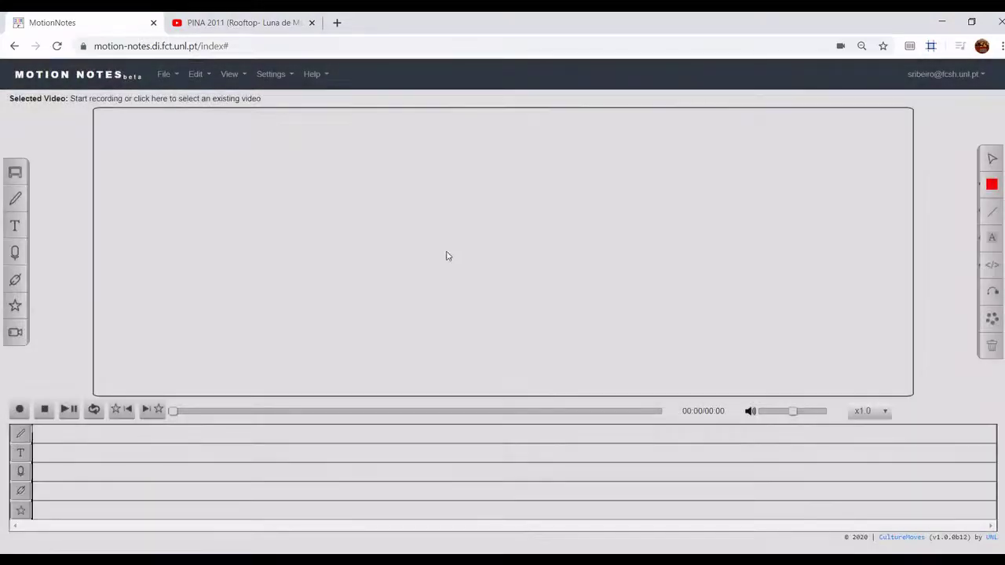
Step: Export the annotated project of firstImportedVideo.webm as a ZIP archive
left_click(164, 81)
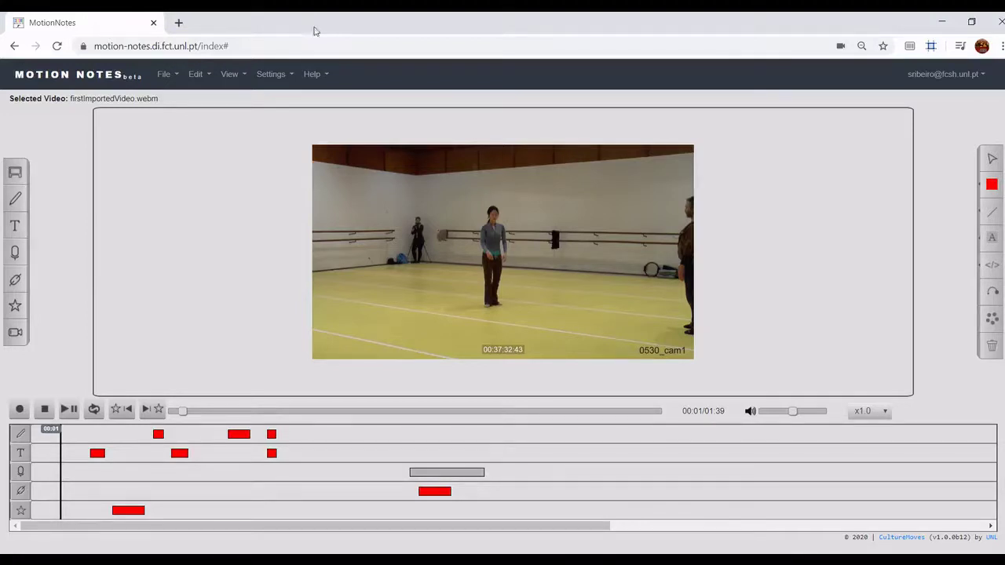
left_click(164, 76)
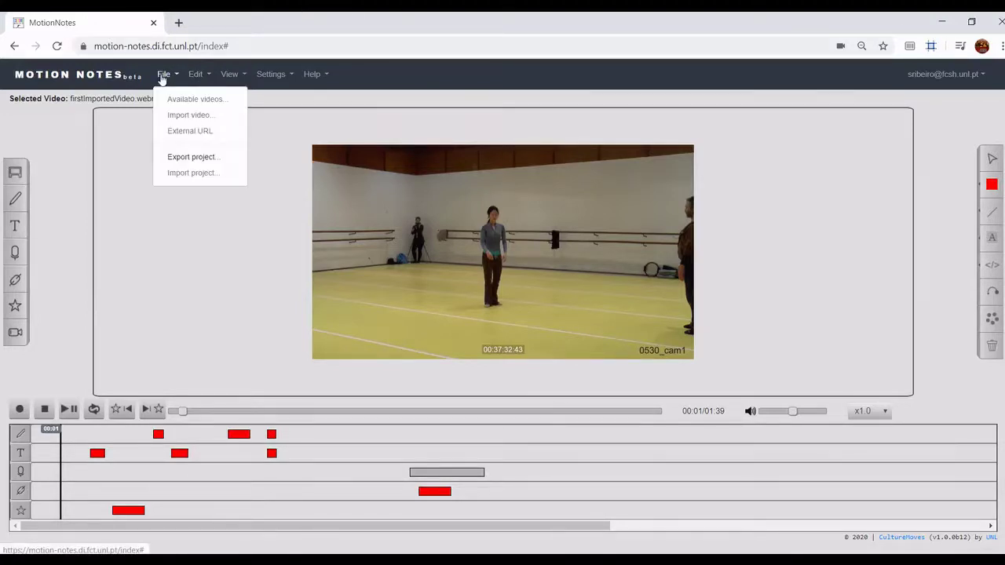
left_click(190, 159)
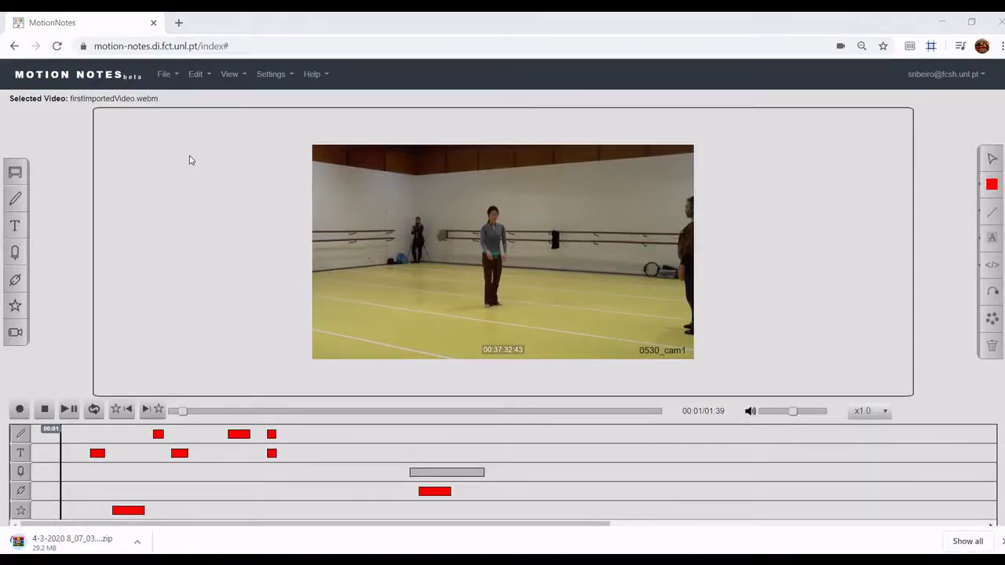
Step: Switch to File Explorer and inspect the annotation contents of 4-3-2020 8_07_03 PM.zip in the Downloads folder with WinRAR
key("super+e")
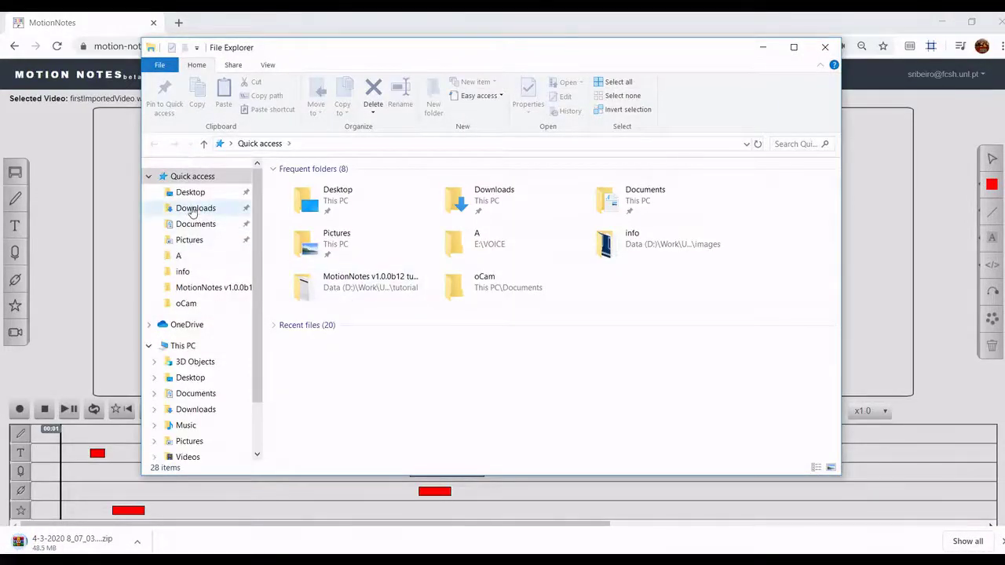
left_click(196, 208)
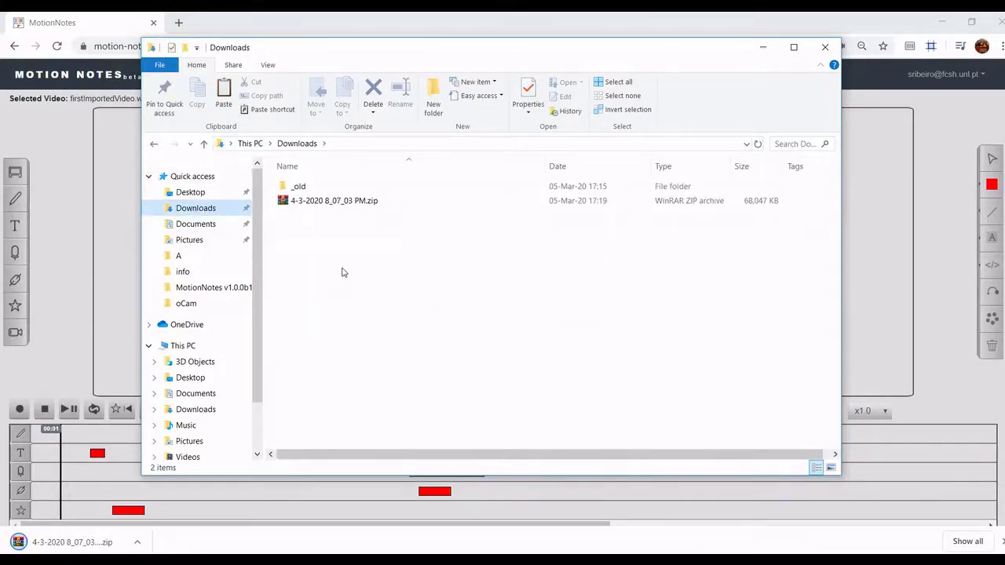
left_click(289, 203)
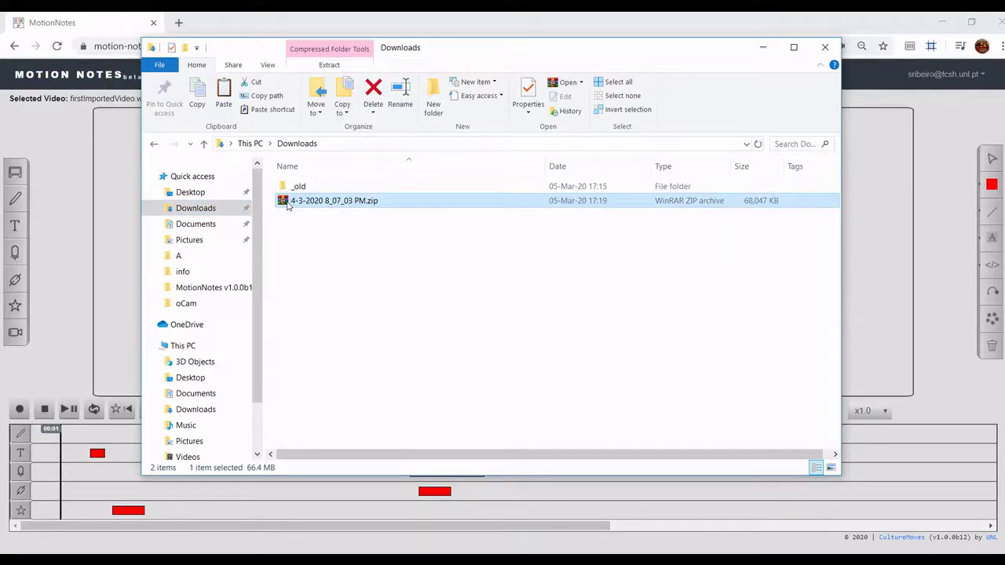
right_click(288, 205)
left_click(333, 228)
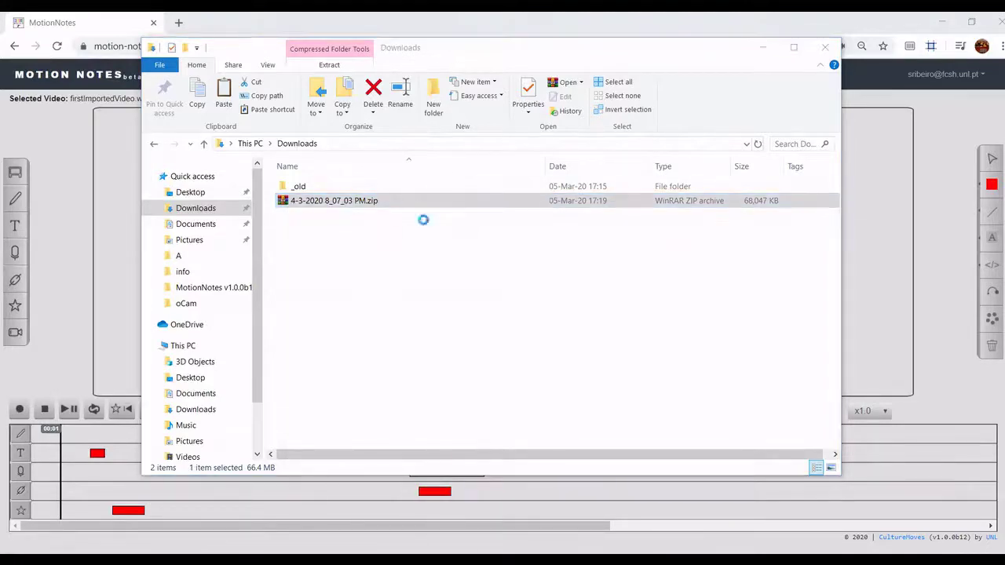
double_click(414, 251)
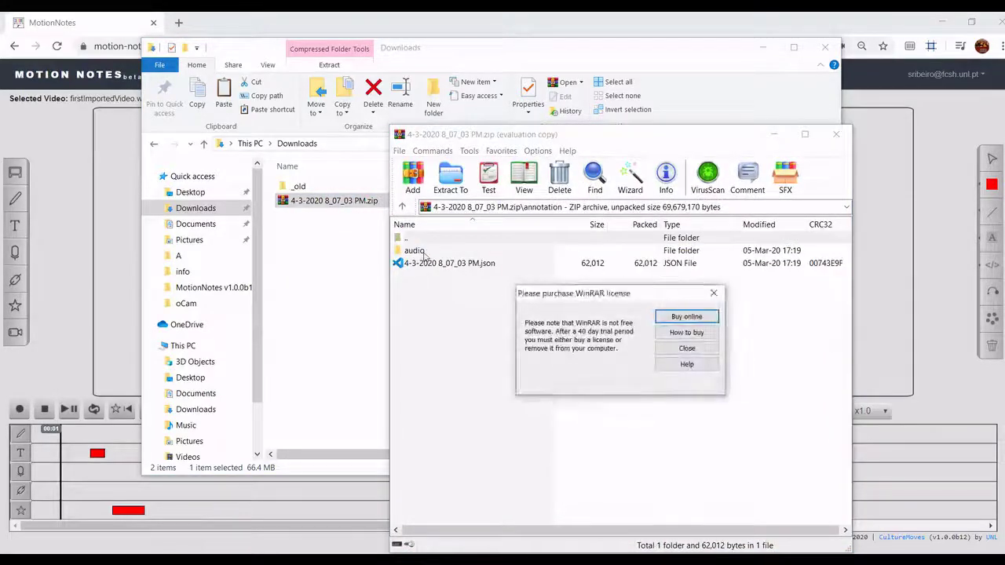
left_click(687, 349)
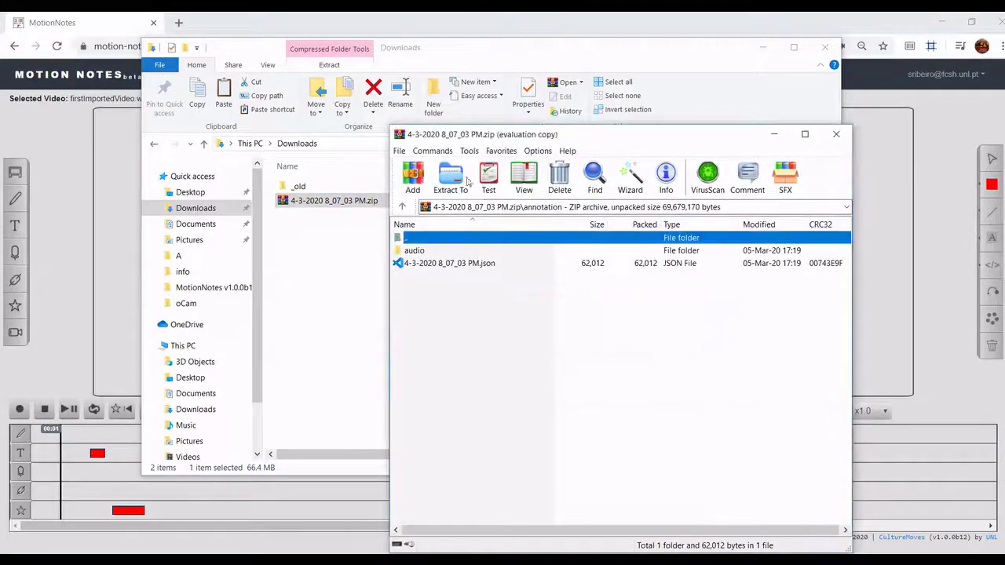
double_click(400, 136)
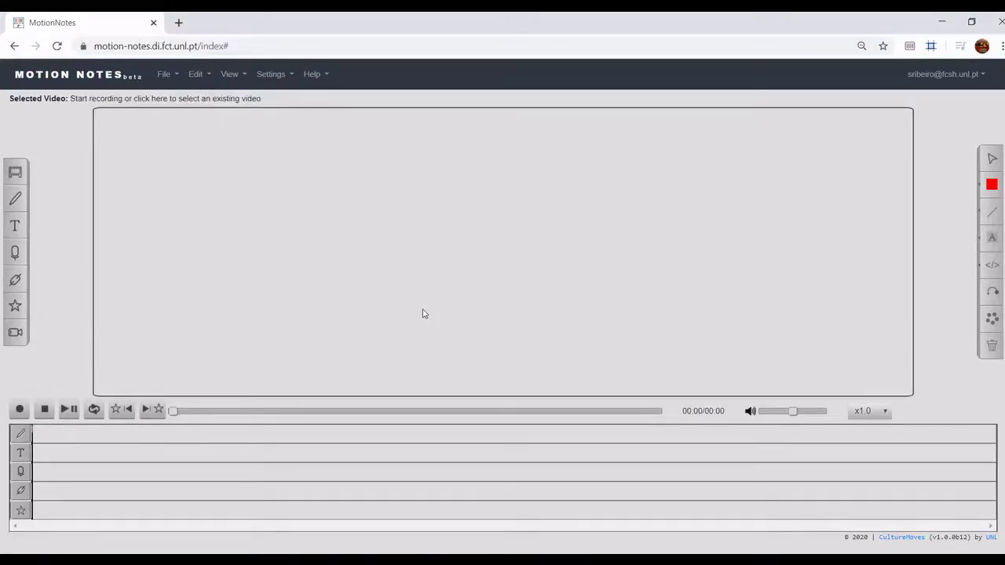
Step: Import the project archive 4-3-2020 8_07_03 PM.zip from the Downloads folder and dismiss the information message
left_click(166, 74)
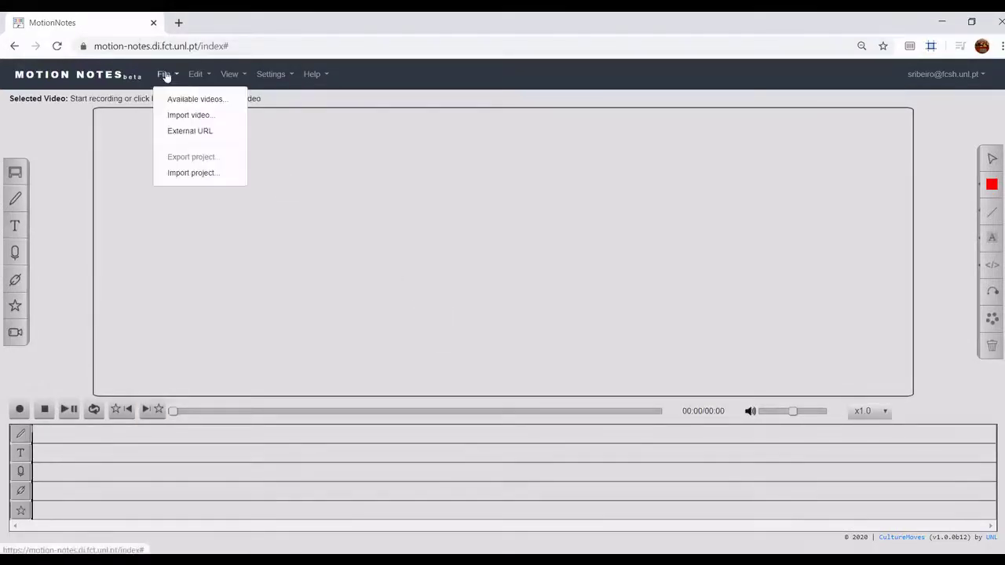
left_click(208, 174)
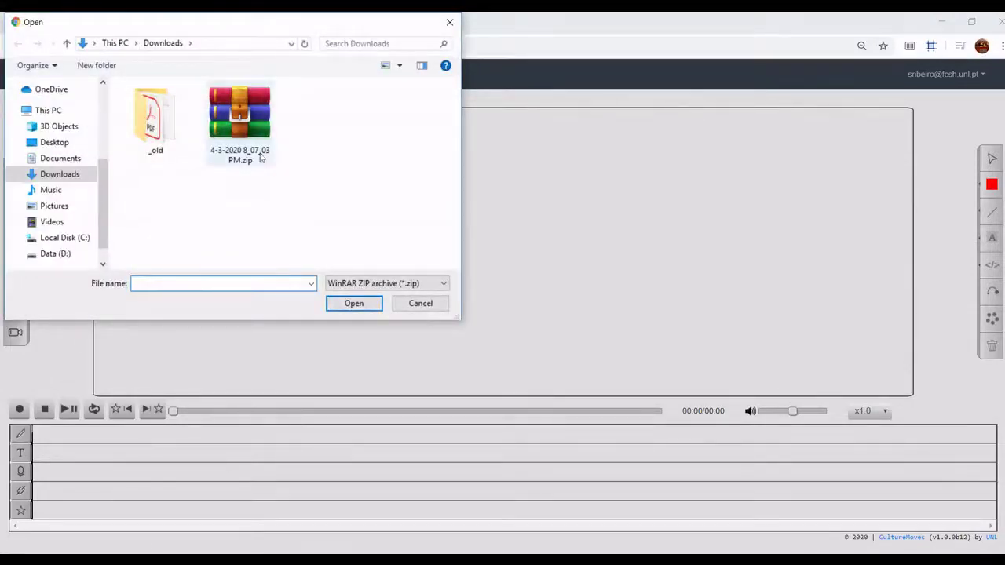
left_click(227, 118)
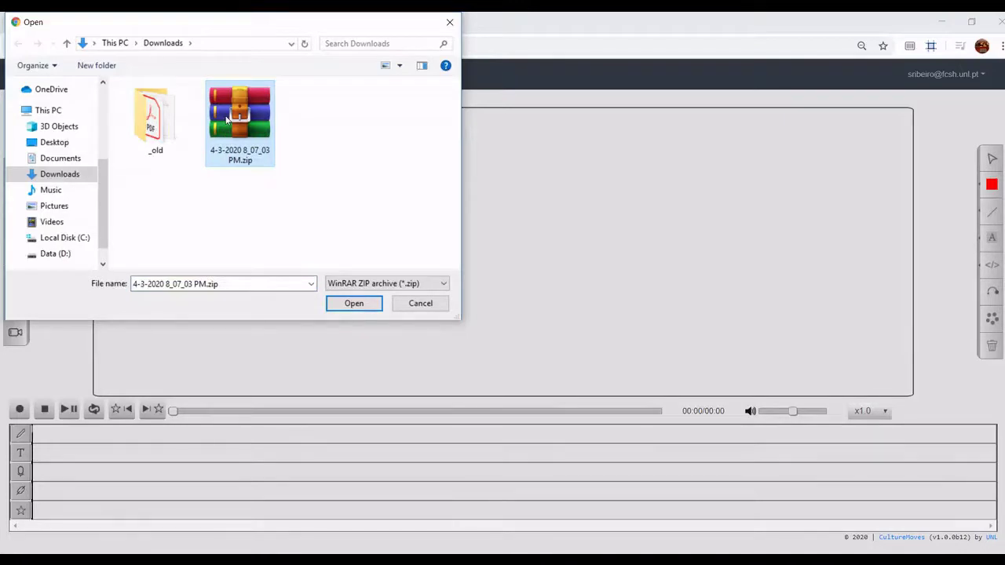
left_click(354, 303)
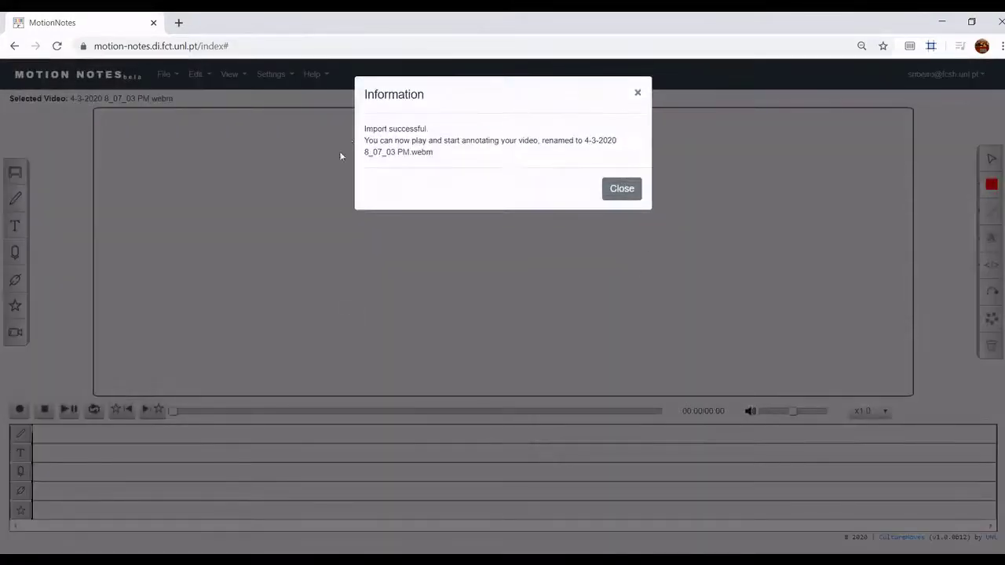
left_click(622, 189)
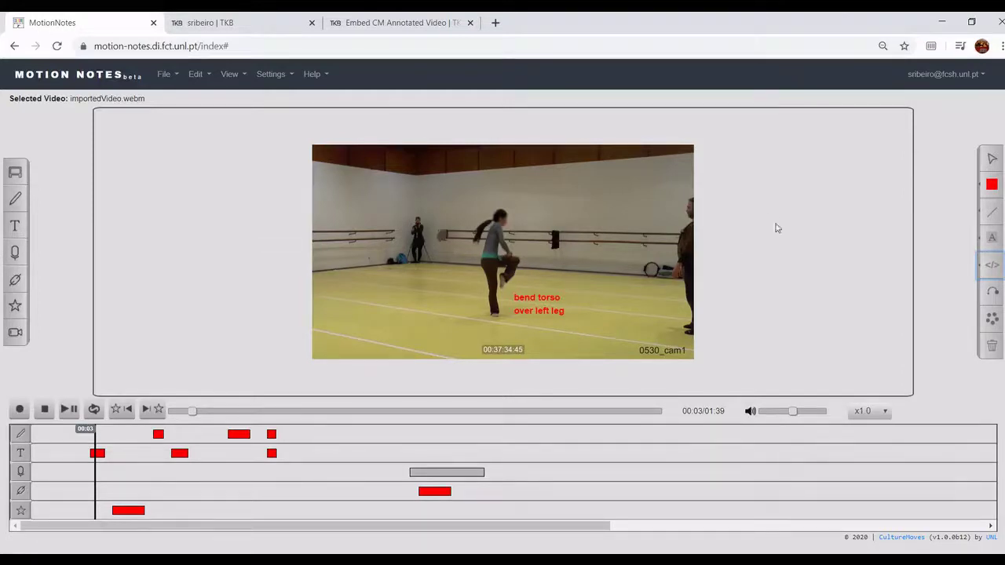
Step: Display the embed code for importedVideo.webm and select the whole code
left_click(992, 268)
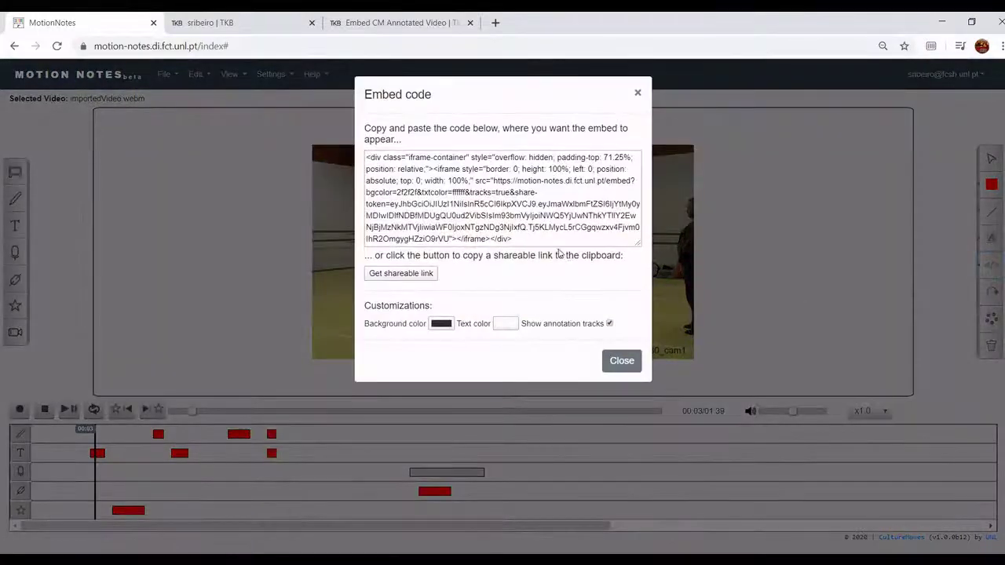
left_click_drag(515, 239, 351, 149)
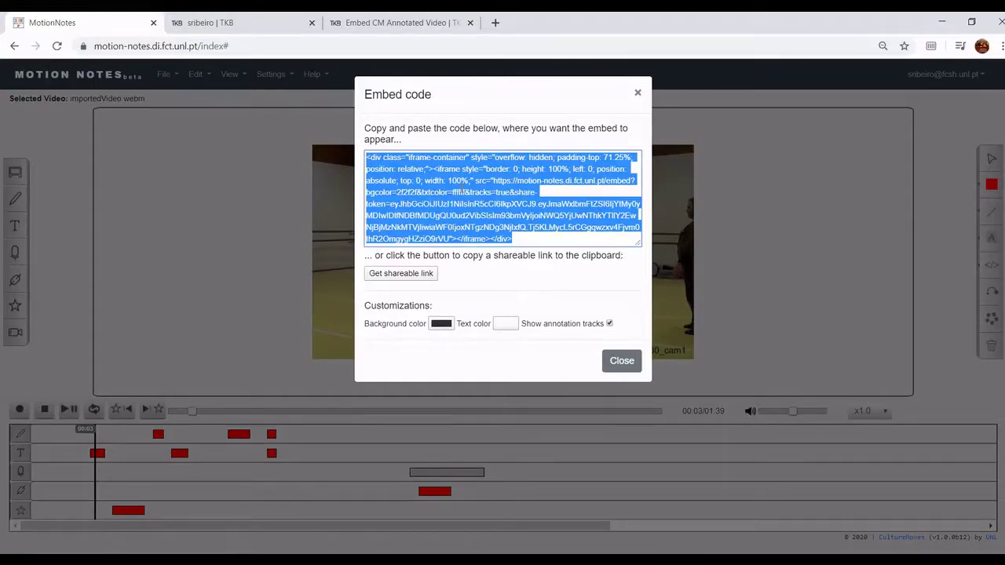
Step: Switch to the TKB site, open the Embed CM Annotated Video page, and play and stop the embedded video
left_click(206, 23)
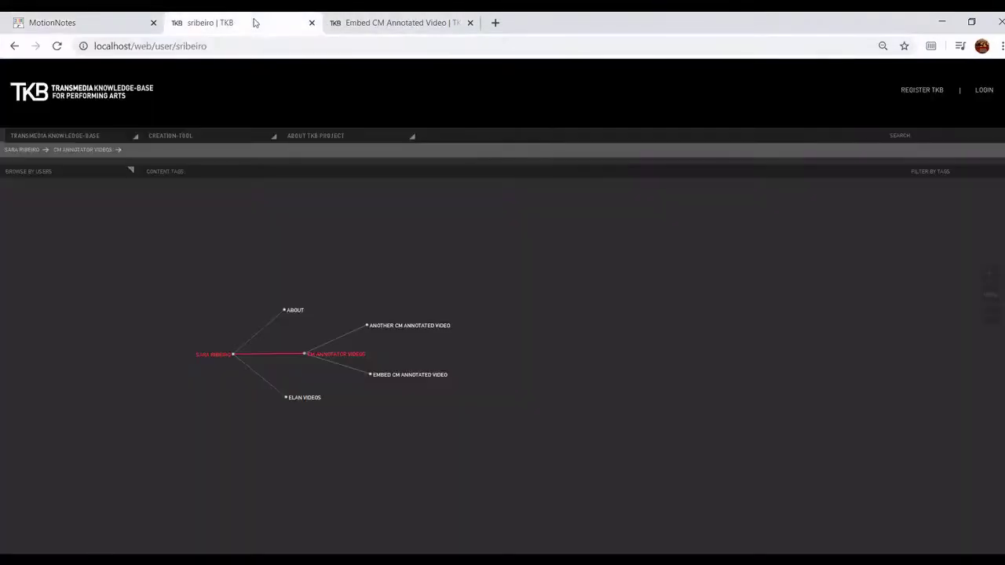
left_click(399, 378)
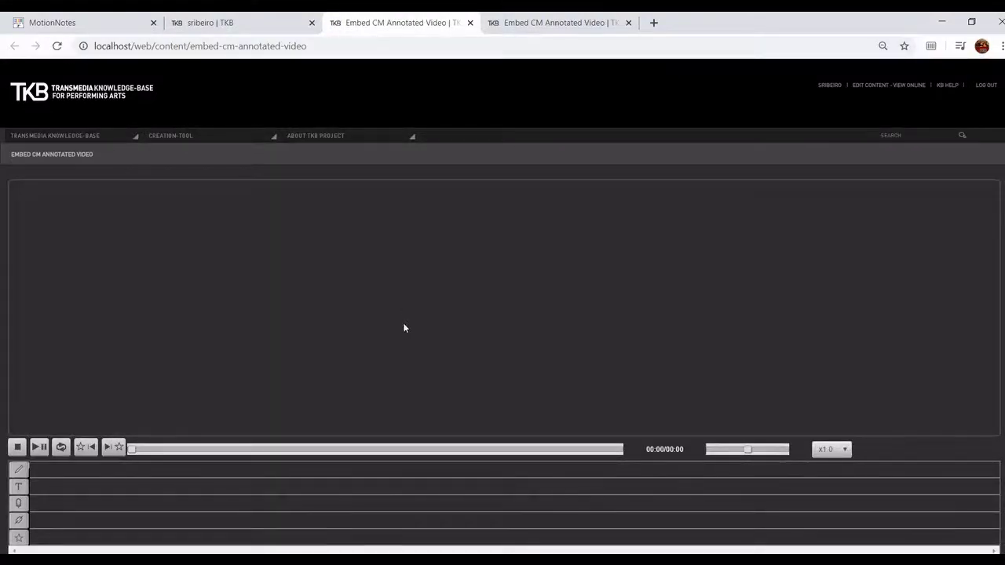
left_click(39, 452)
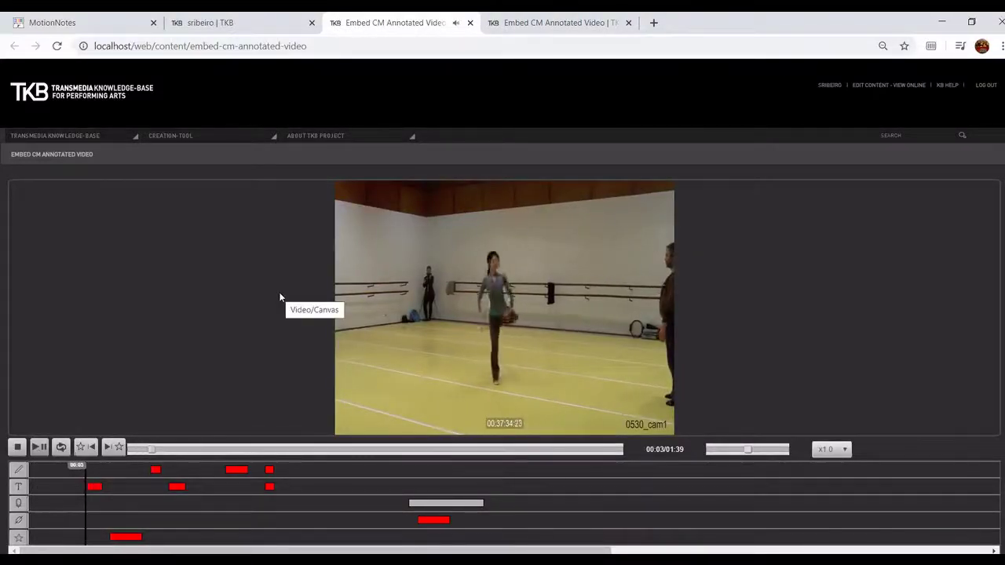
left_click(17, 448)
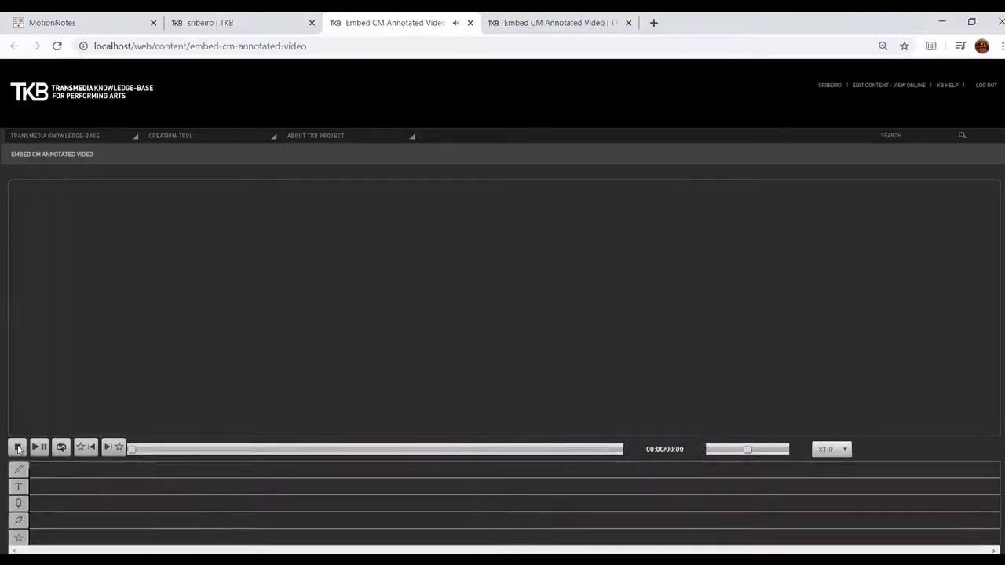
Step: Open the shareable link of importedVideo.webm, including its share token, in a new browser tab, and play and stop the shared video
left_click(95, 24)
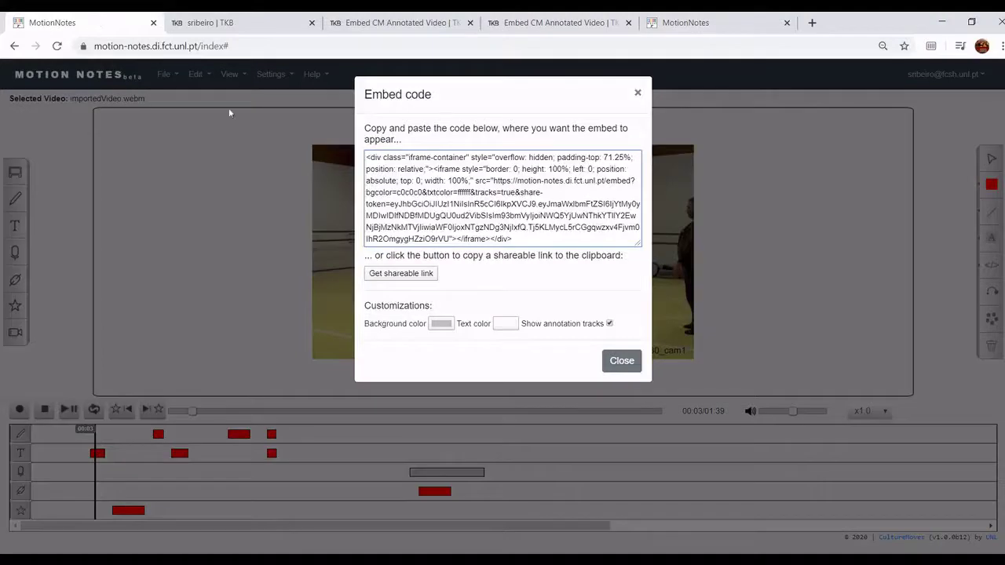
left_click(421, 281)
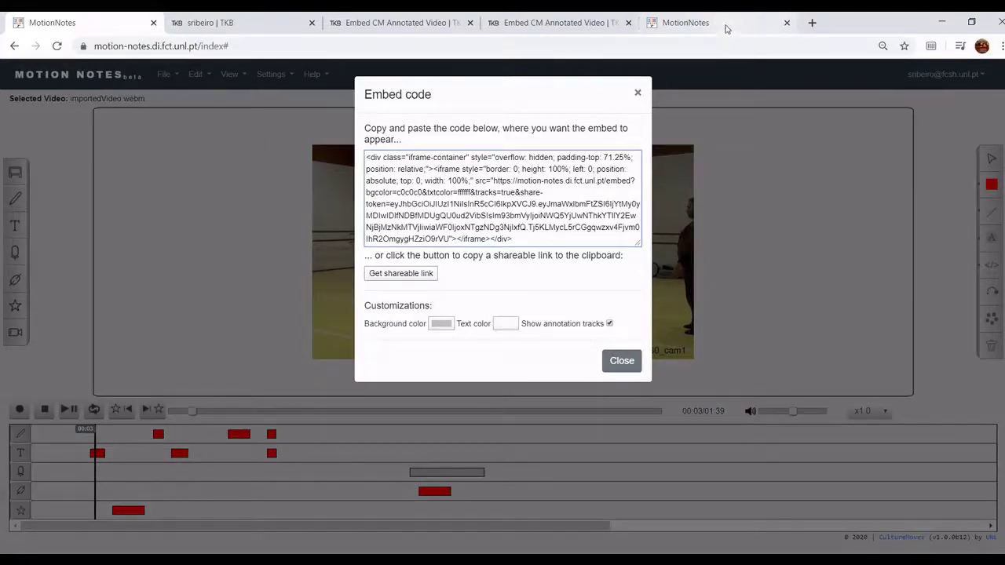
left_click(813, 23)
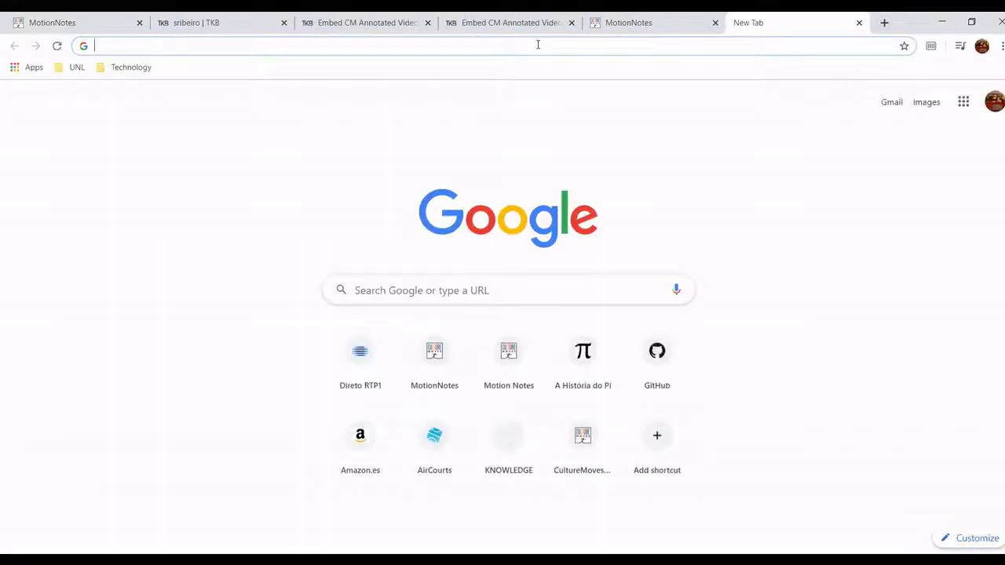
key("ctrl+v")
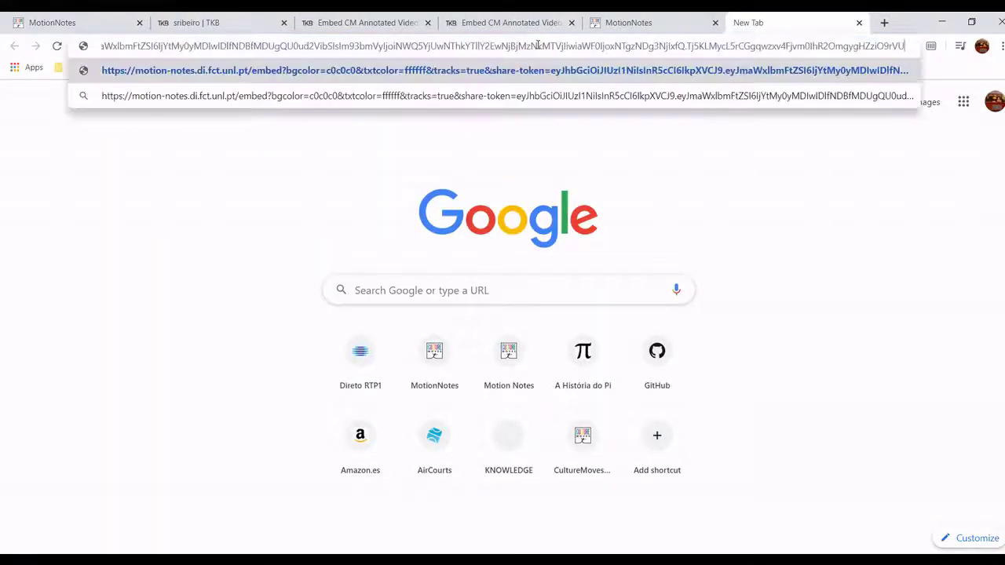
key("Return")
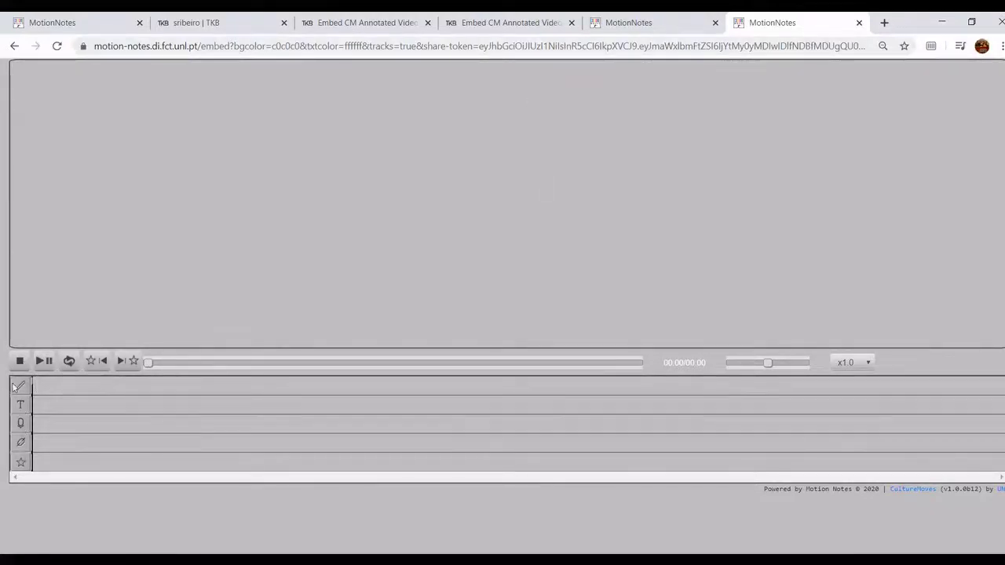
left_click(43, 362)
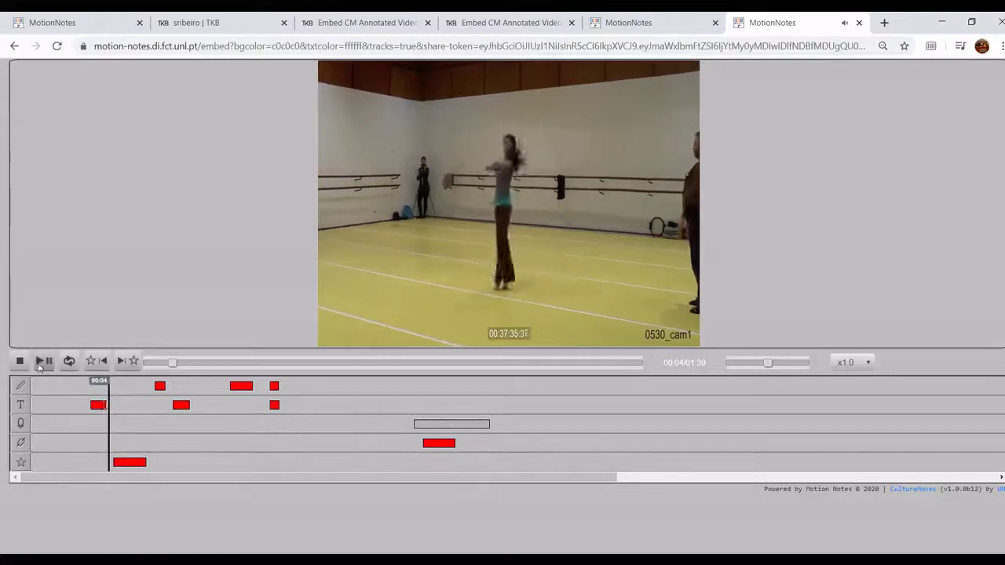
left_click(20, 361)
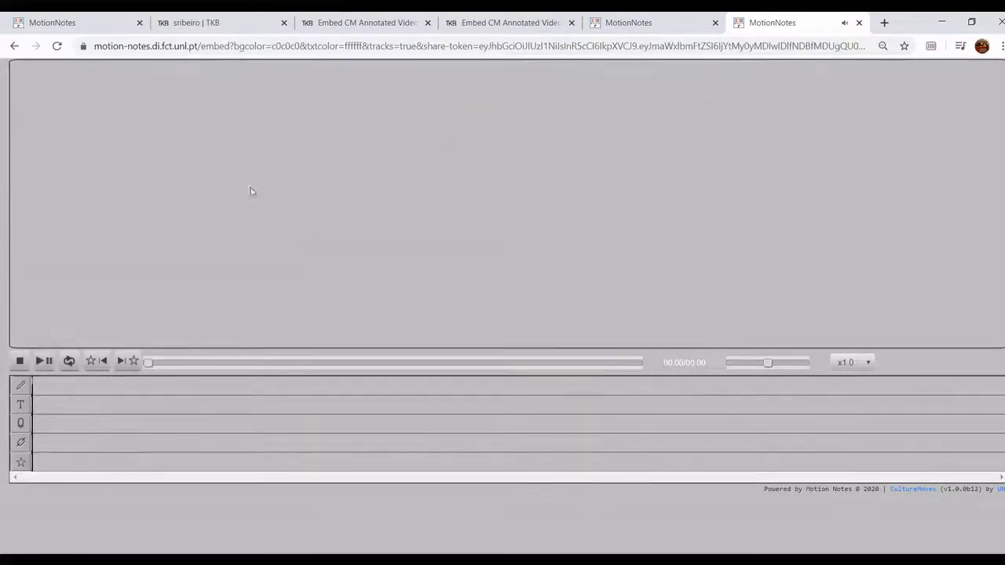
Step: Return to the Motion Notes embed code settings and switch Show annotation tracks off and on again
left_click(85, 30)
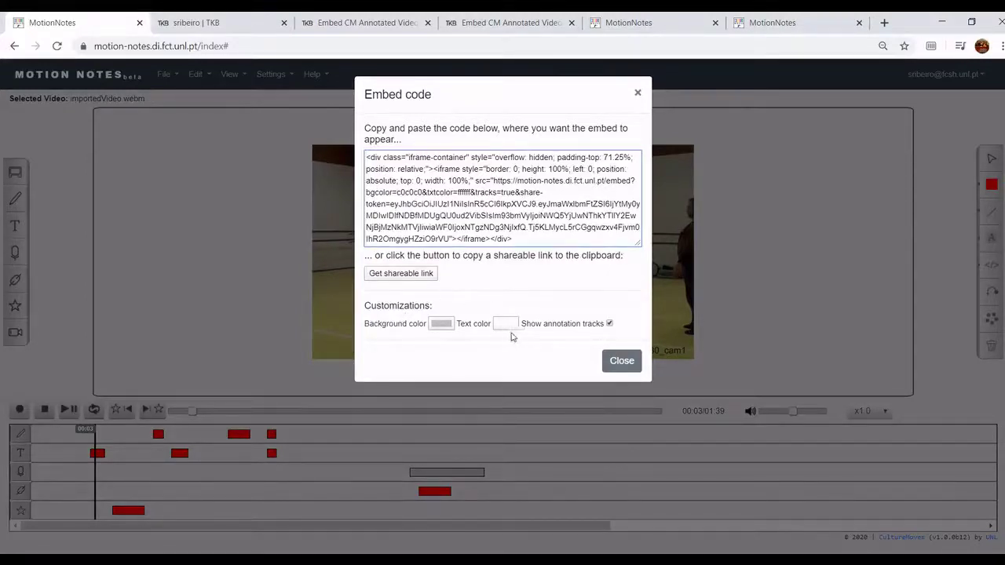
left_click(609, 323)
left_click(609, 324)
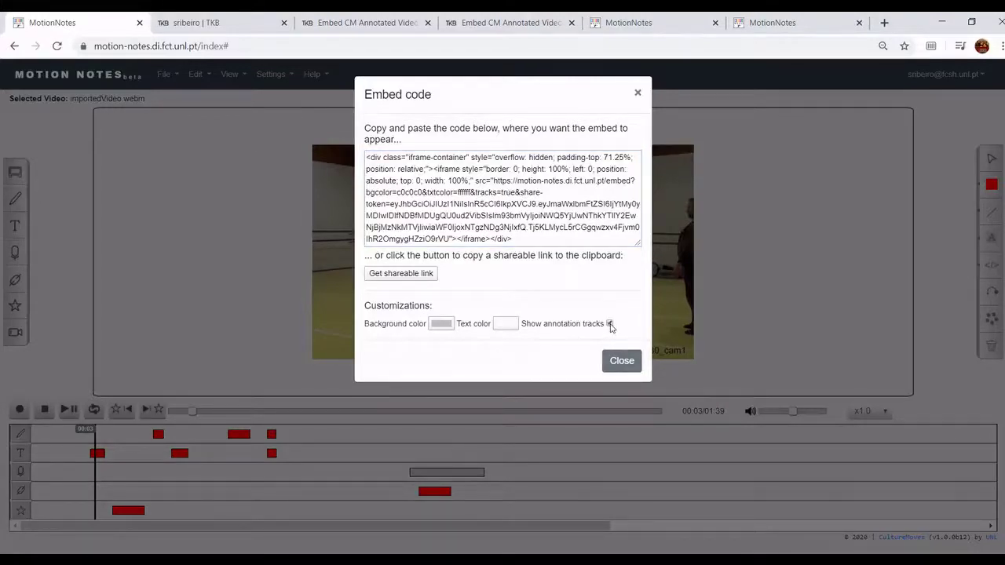